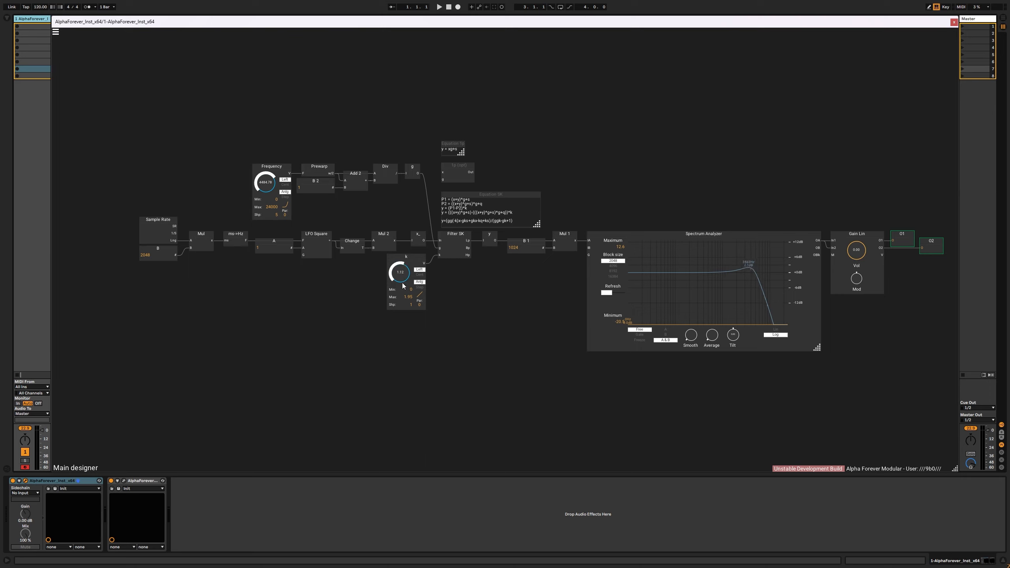
Set the Frequency knob to 2198.72 and feed the y module from the filter's Lp output.
drag(261, 178, 261, 185)
drag(484, 240, 486, 240)
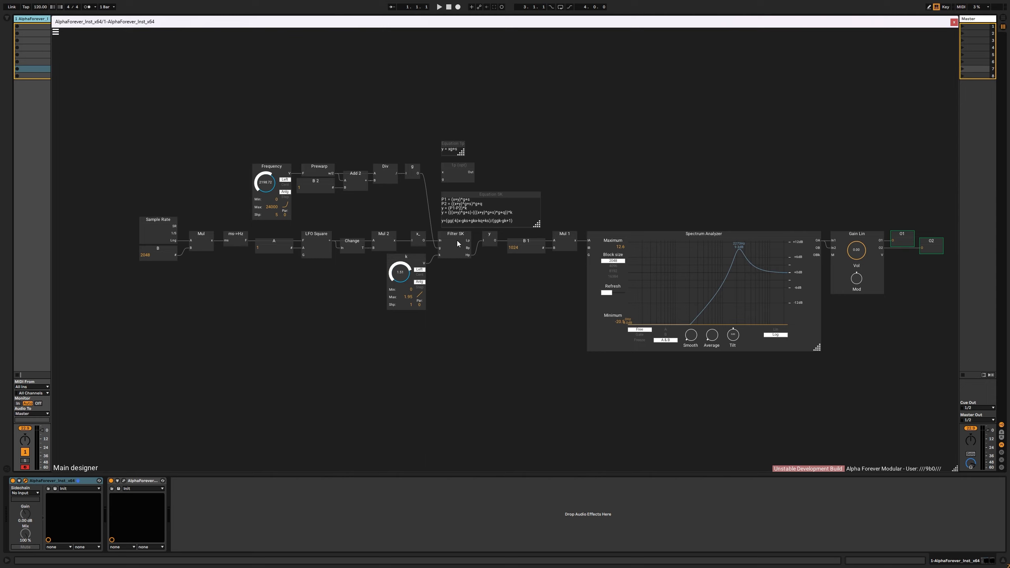
drag(468, 240, 484, 246)
scroll(481, 274, up, 2)
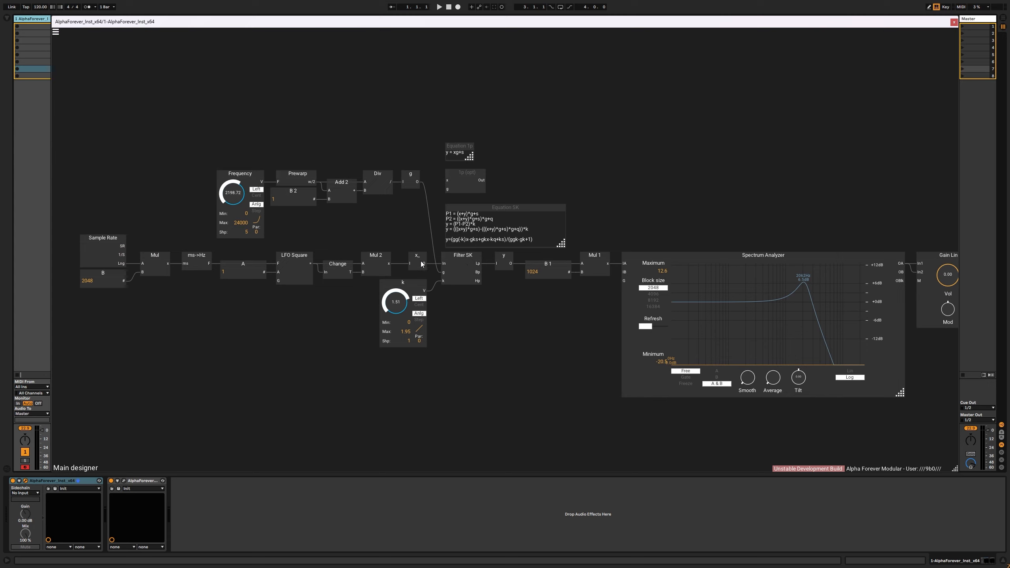
Rename the Filter SK module as Filter SVF.
double_click(463, 255)
drag(465, 255, 476, 256)
text(SVF)
key(Return)
Add a Designer module in the empty space below the filter chain and name it Integrator 1.
drag(467, 359, 574, 258)
drag(454, 342, 468, 227)
right_click(419, 278)
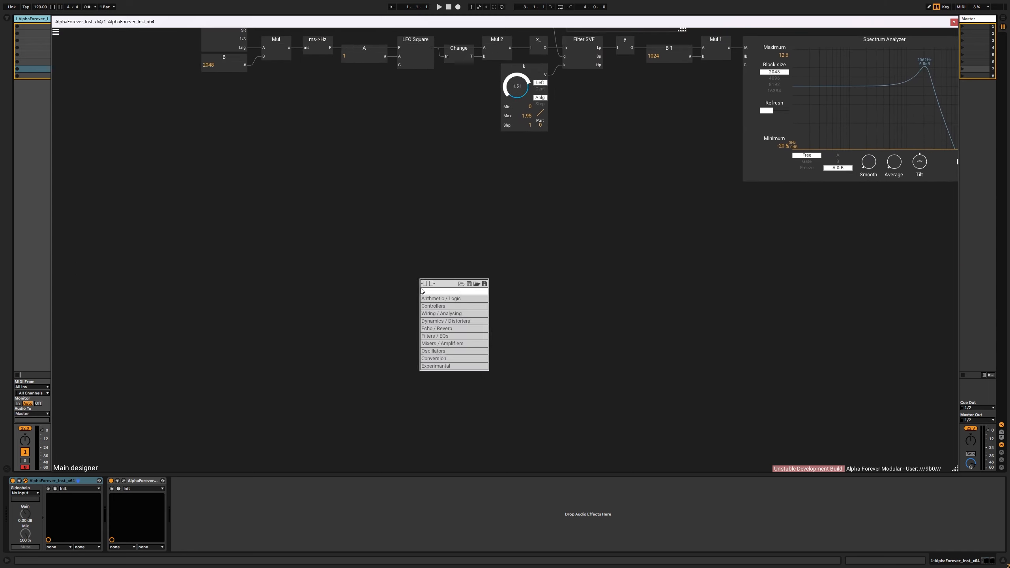
click(529, 299)
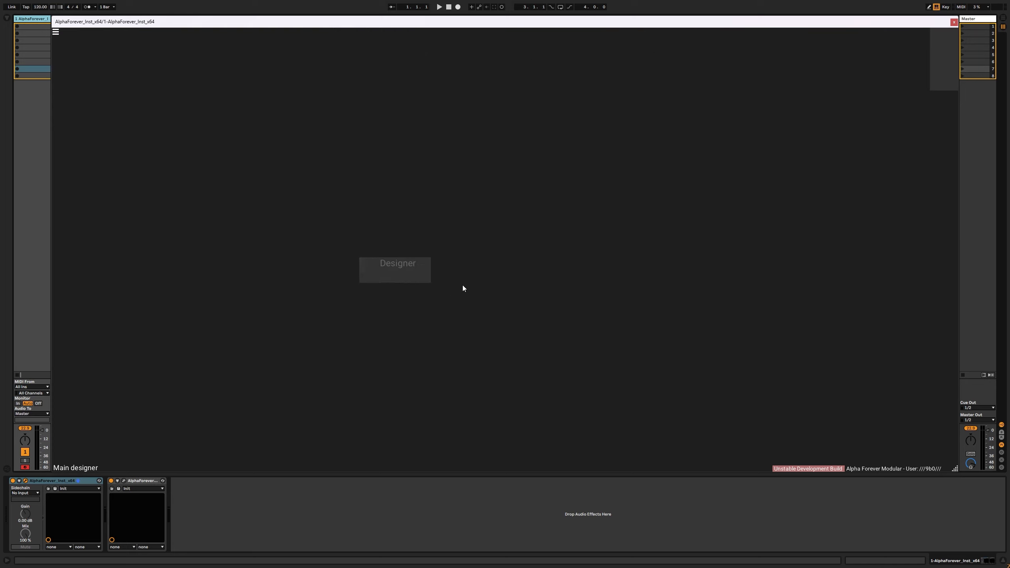
double_click(388, 259)
key(BackSpace)
text(Integ)
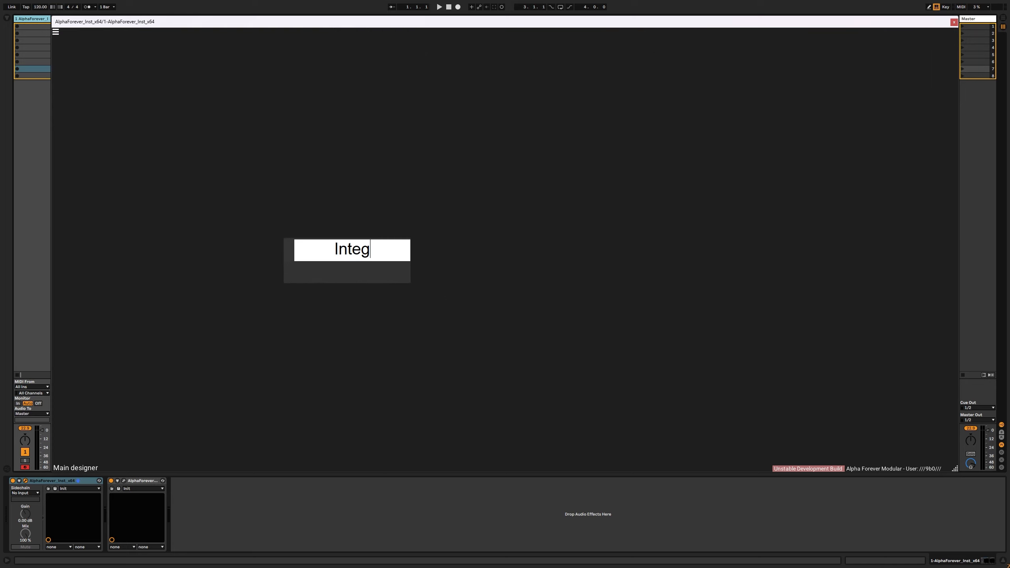
text(rator 1)
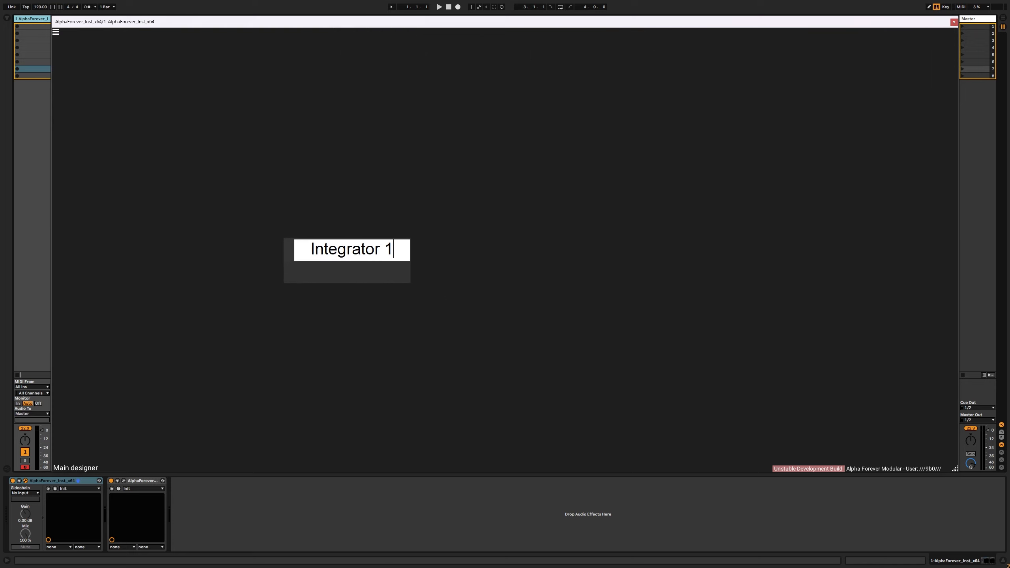
key(Return)
Inside Integrator 1, add an In module named x and an Out module named y, spaced apart.
double_click(332, 281)
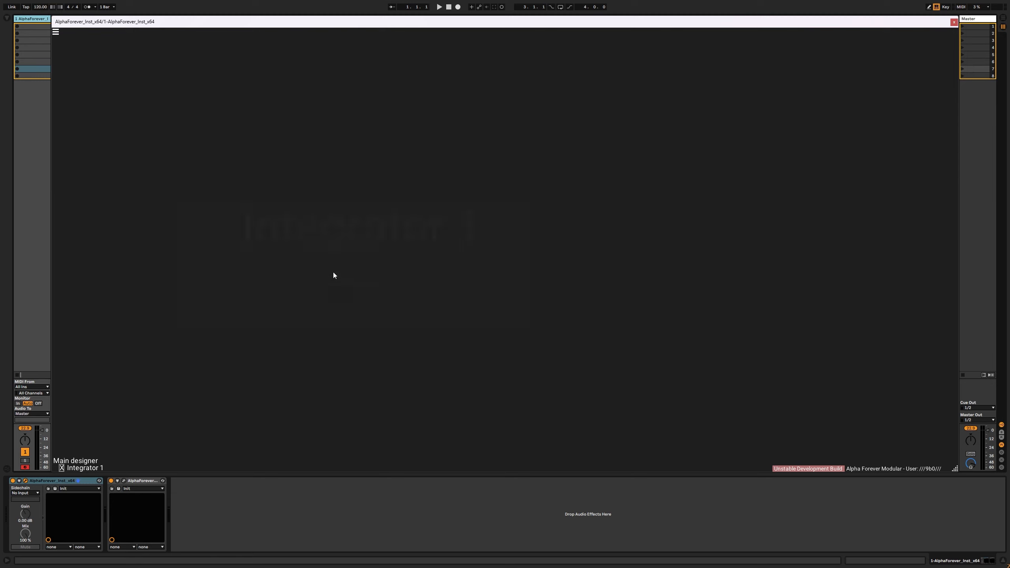
right_click(333, 271)
mouse_move(368, 285)
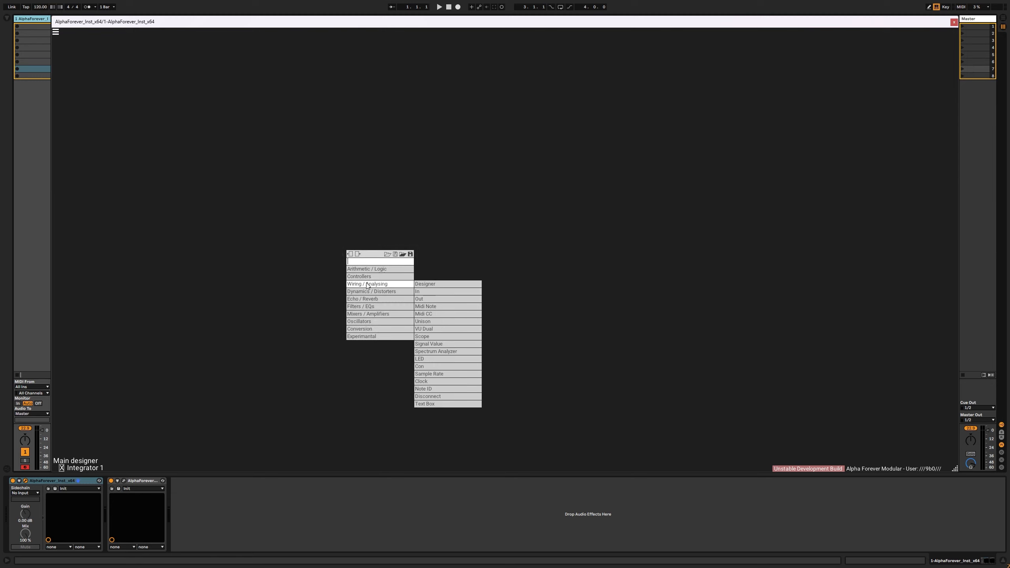
click(422, 291)
right_click(416, 238)
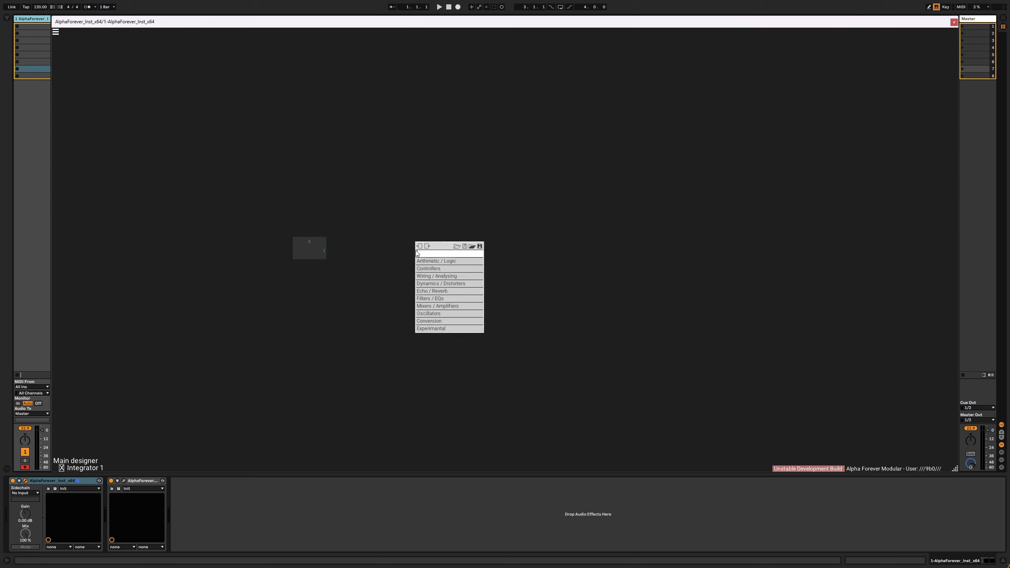
mouse_move(458, 276)
click(492, 275)
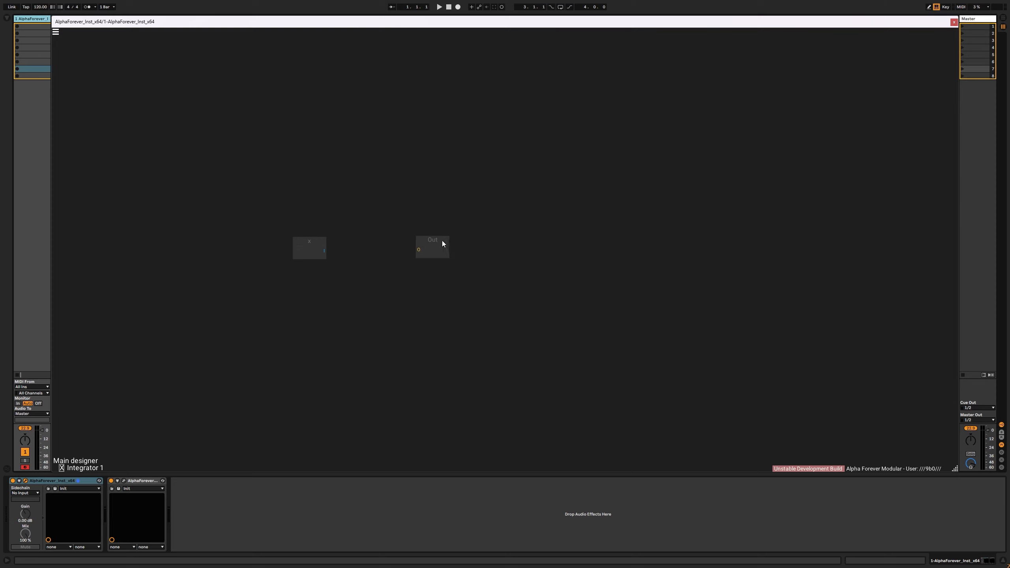
drag(441, 245, 475, 243)
scroll(376, 256, up, 3)
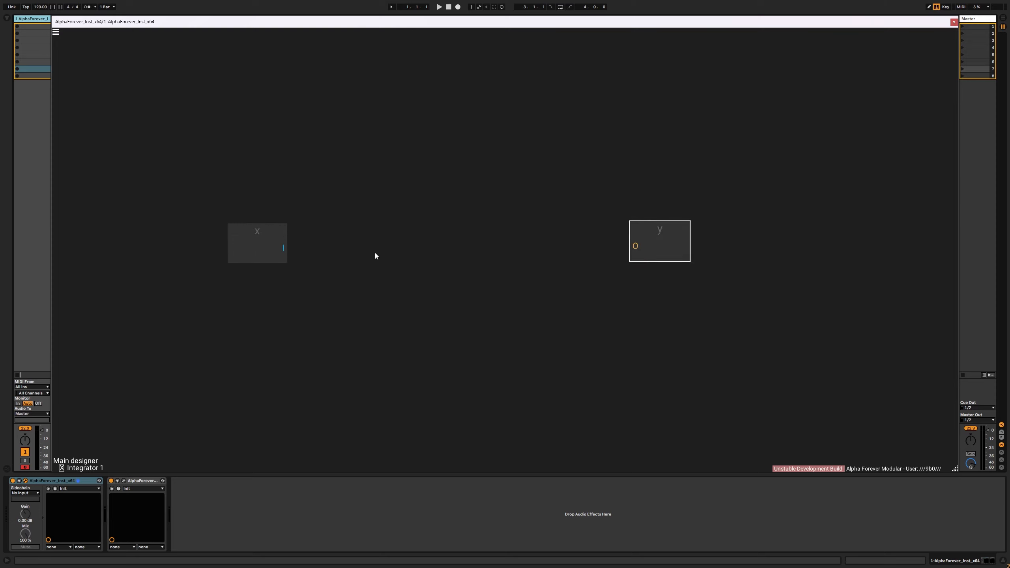
Insert a Mul followed by an Add module between x and y, chained through their A inputs.
right_click(283, 248)
mouse_move(318, 258)
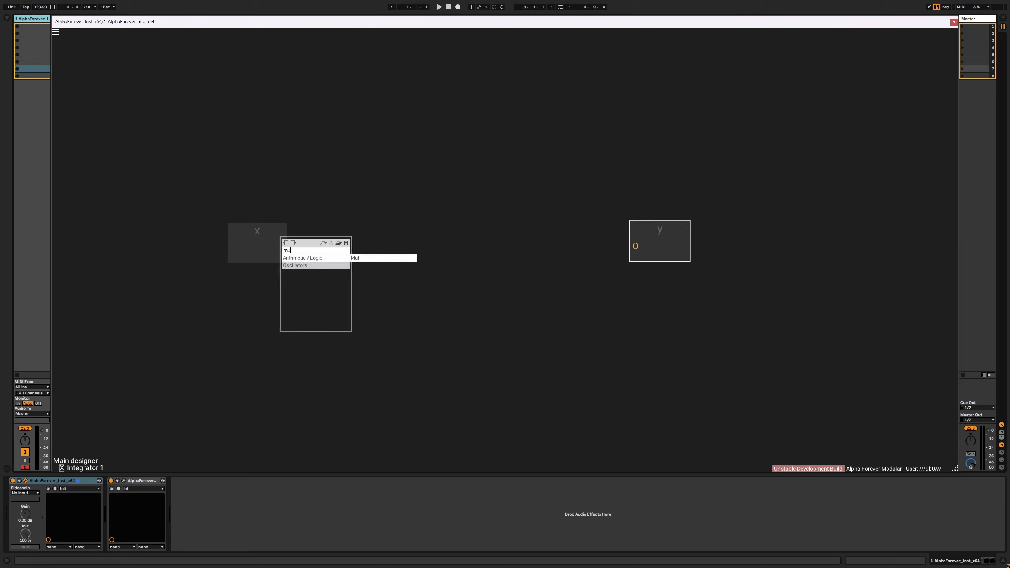
click(364, 259)
right_click(434, 247)
mouse_move(469, 259)
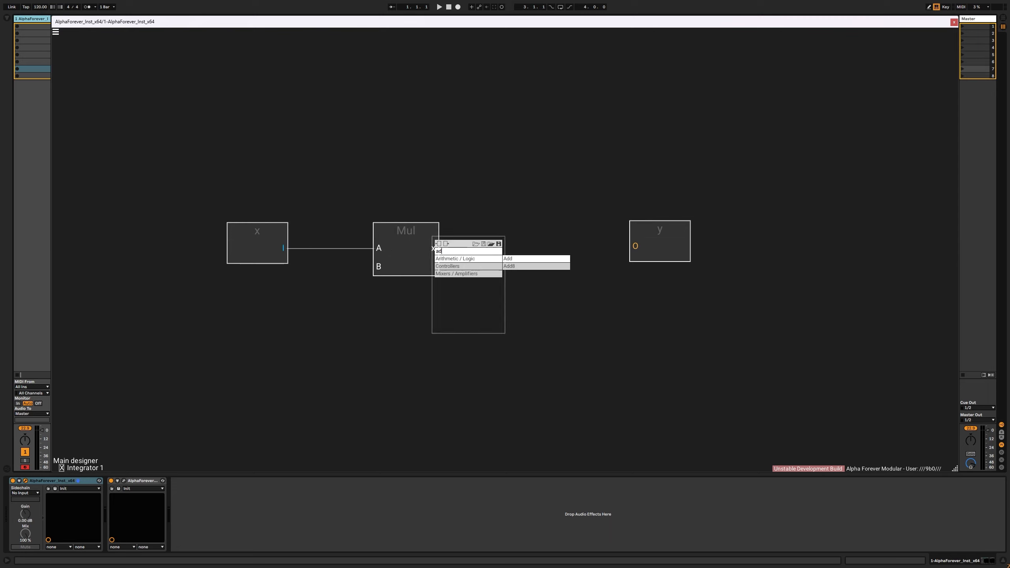
click(518, 258)
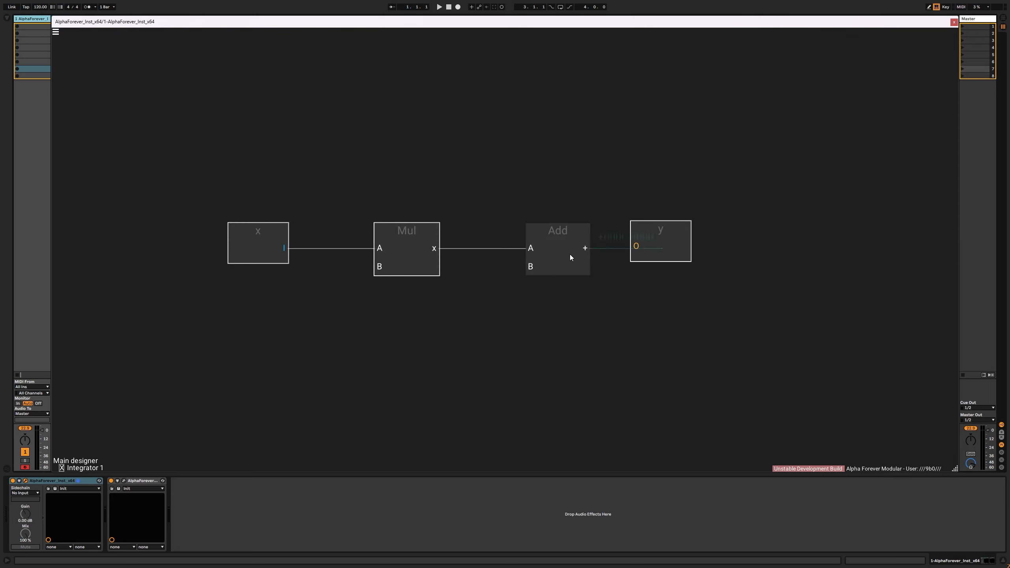
drag(585, 247, 532, 254)
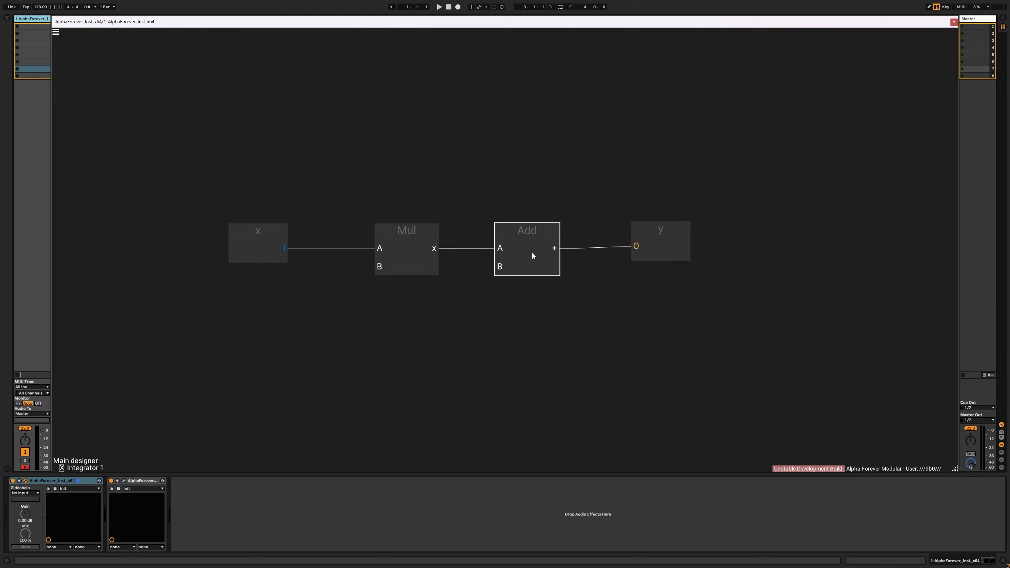
Duplicate the Add module below the original, feed the copy from Mul, and cross-connect each adder's output to the other's B input.
right_click(532, 297)
mouse_move(530, 329)
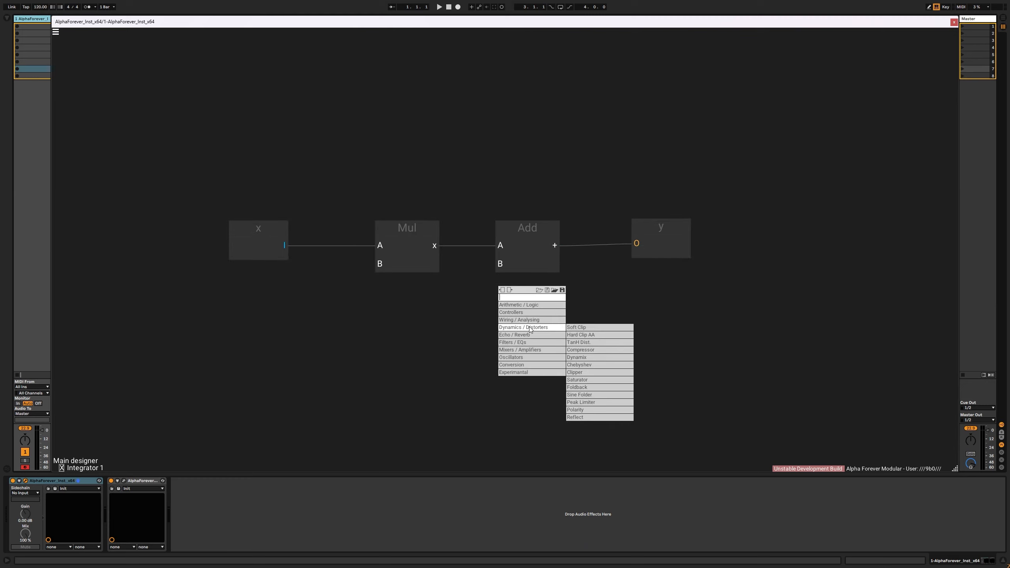
click(524, 187)
key(ctrl+c)
key(ctrl+v)
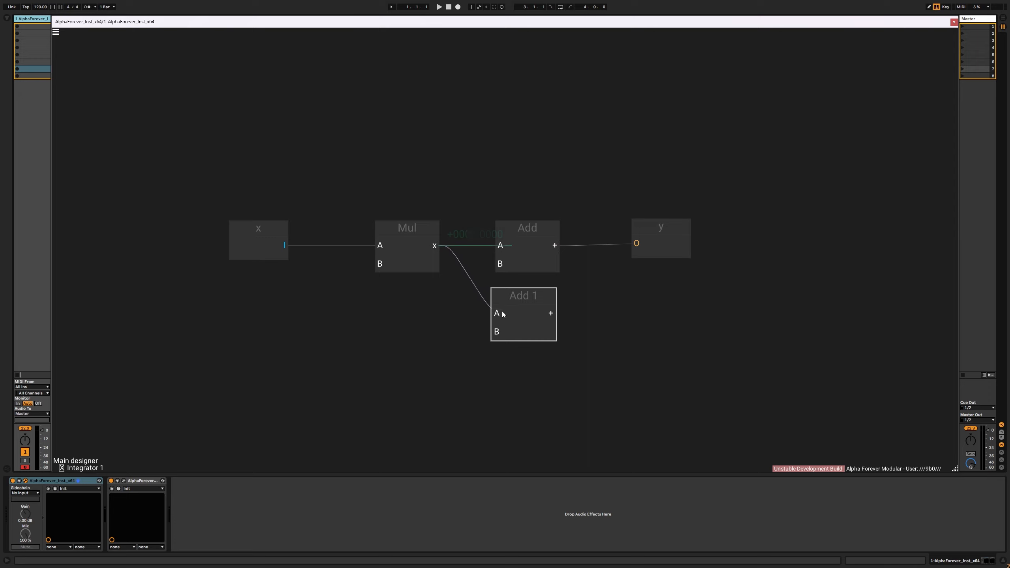
drag(502, 312, 502, 263)
drag(499, 326, 585, 184)
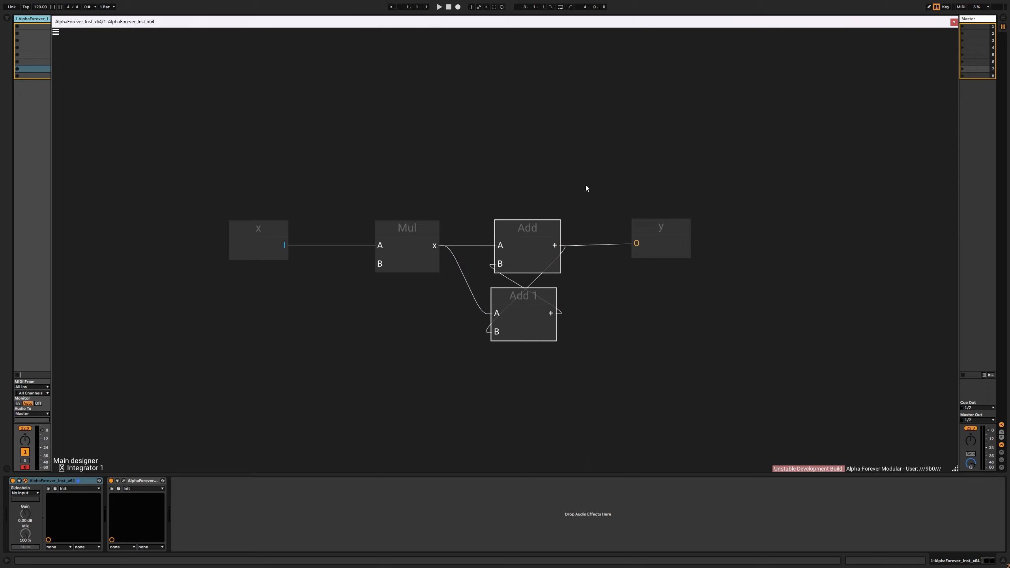
Align the two adders and the y output, and move them closer to Mul.
key(a)
click(624, 220)
drag(655, 234, 605, 228)
drag(469, 178, 775, 408)
drag(511, 225, 490, 222)
click(489, 197)
Create an input module for Mul's B port and place it between x and Mul.
double_click(385, 262)
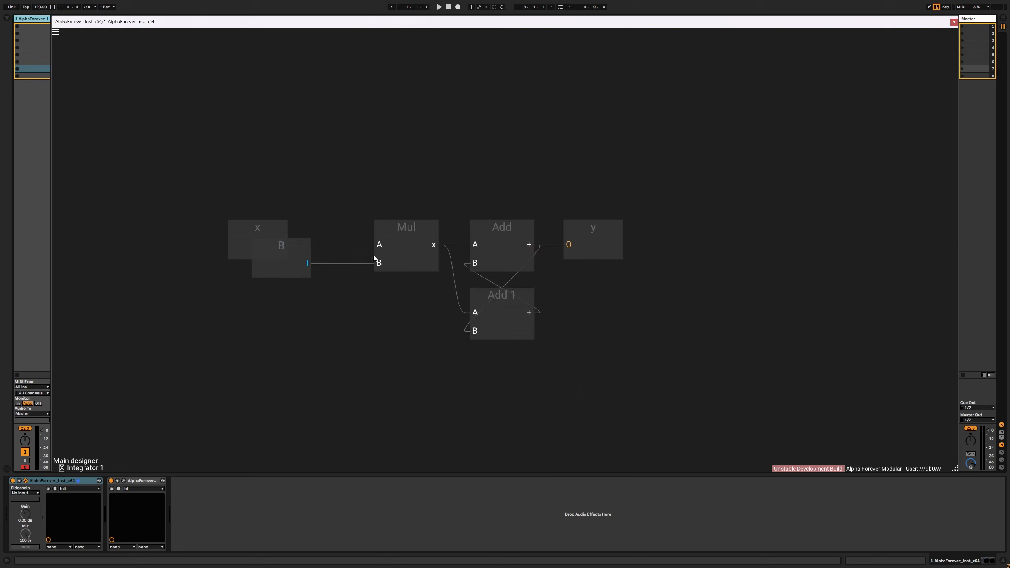
drag(298, 246, 342, 239)
click(350, 193)
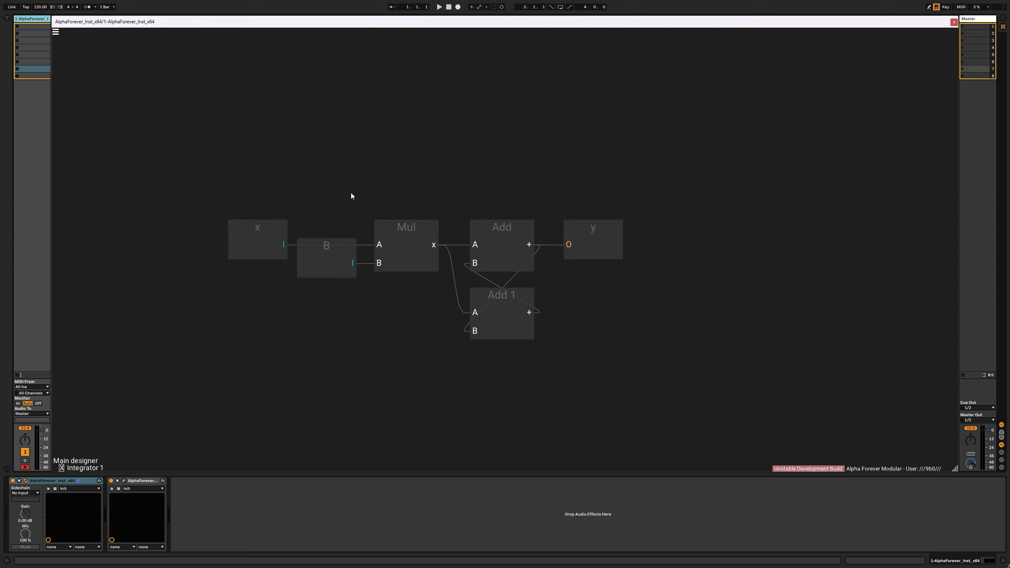
scroll(468, 194, up, 4)
drag(410, 171, 439, 142)
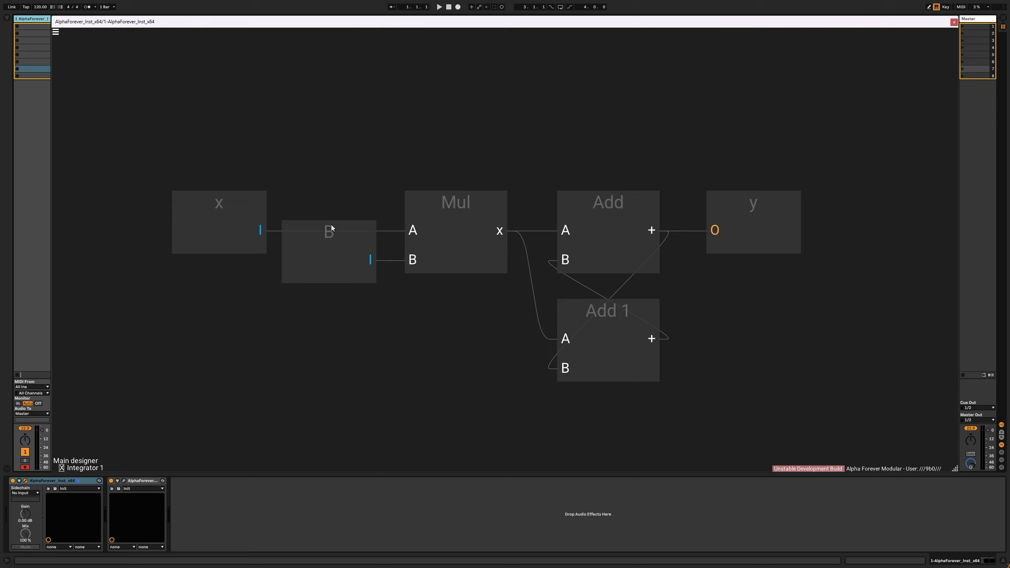
Try the names g, w2 and w/2 for the input module feeding Mul's B port.
double_click(372, 230)
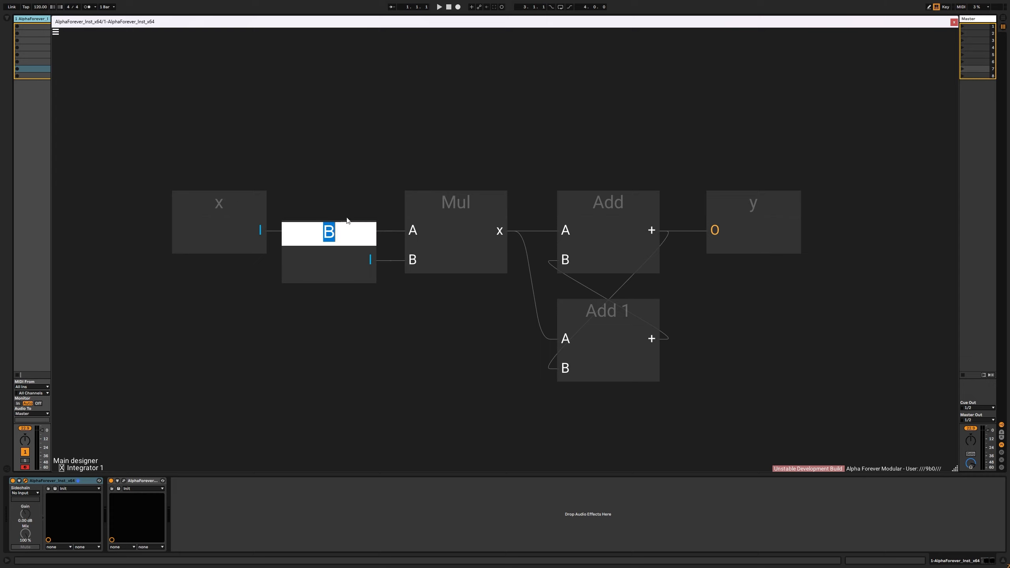
text(g)
key(Return)
double_click(354, 223)
text(w2)
key(Return)
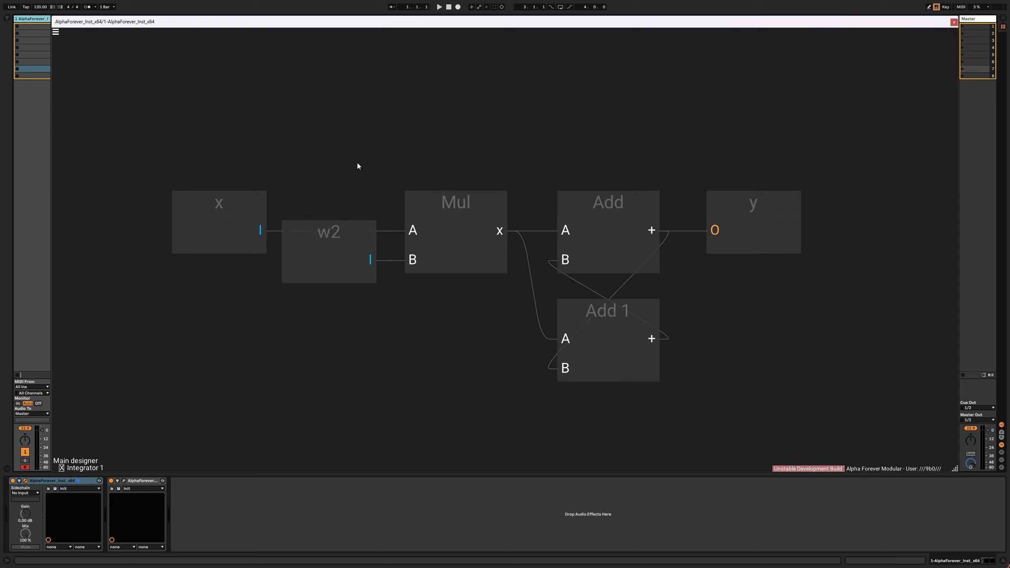
double_click(328, 230)
text(w/2)
key(Return)
Rename the input module feeding Mul's B port as w, and check Integrator 1's ports in the main designer.
double_click(320, 237)
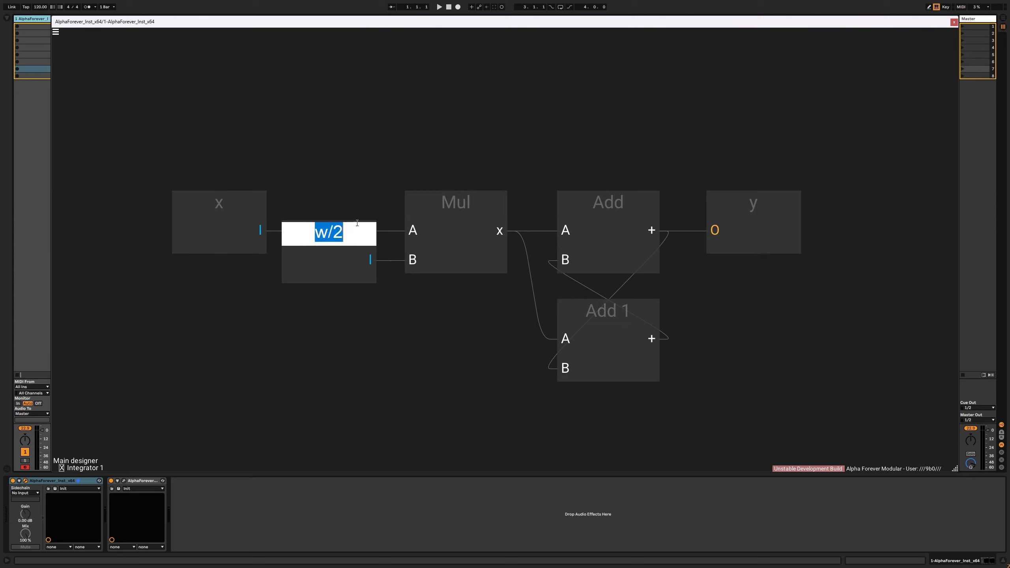
text(w)
key(Return)
scroll(456, 141, down, 2)
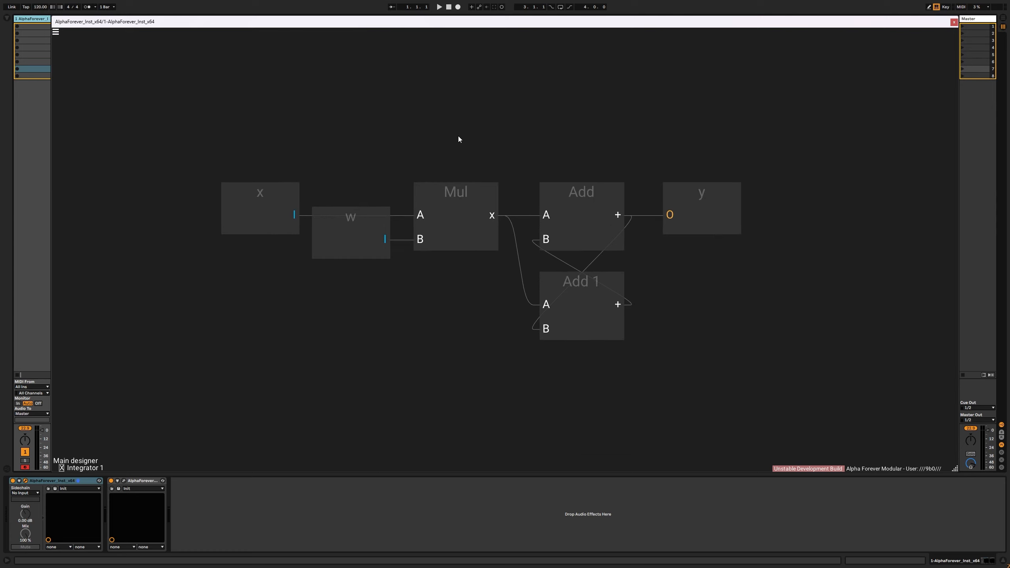
double_click(458, 136)
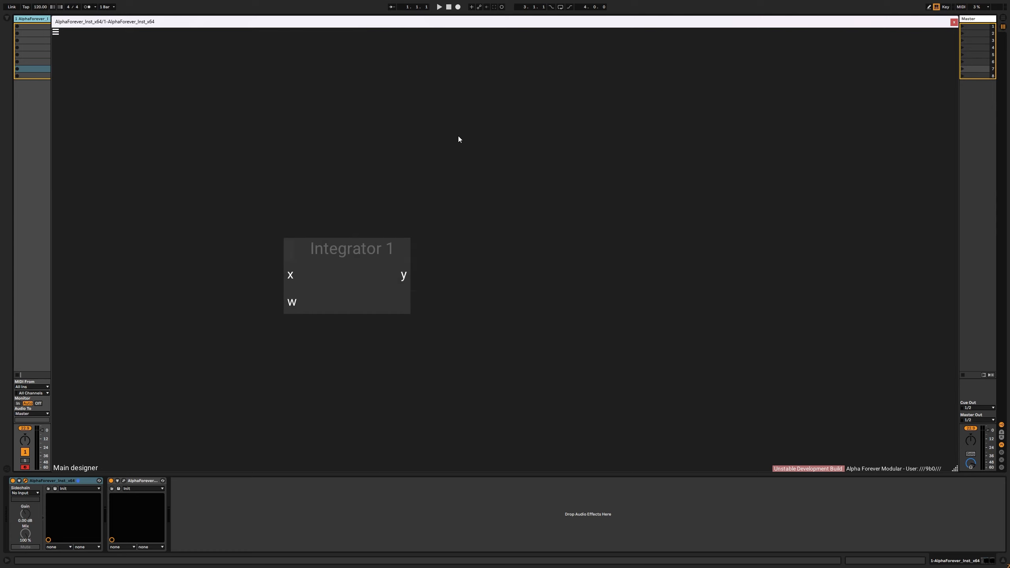
double_click(349, 309)
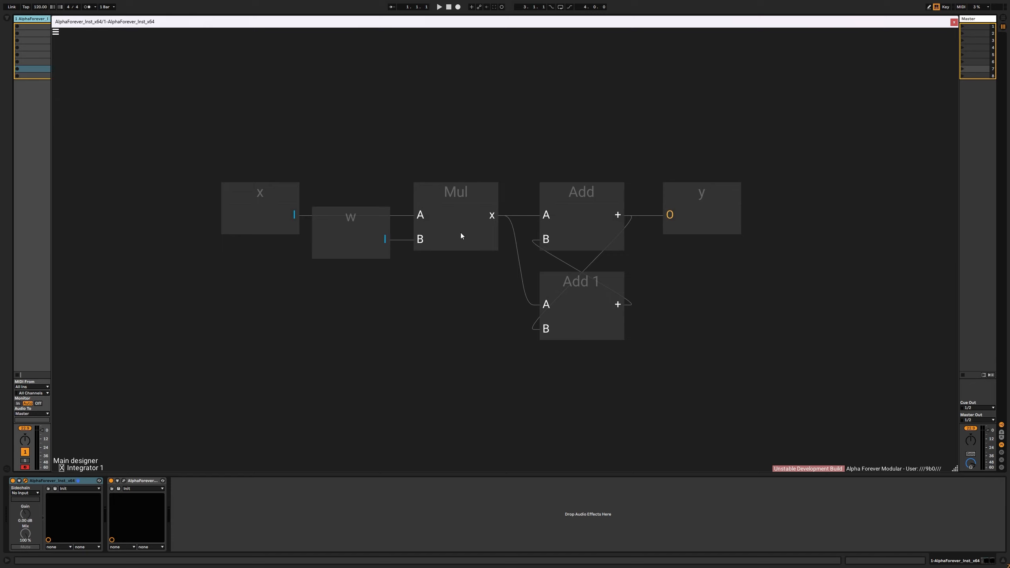
Try inserting a Sub module between x and Mul, with Add 1's output feeding its B input.
drag(269, 206, 167, 190)
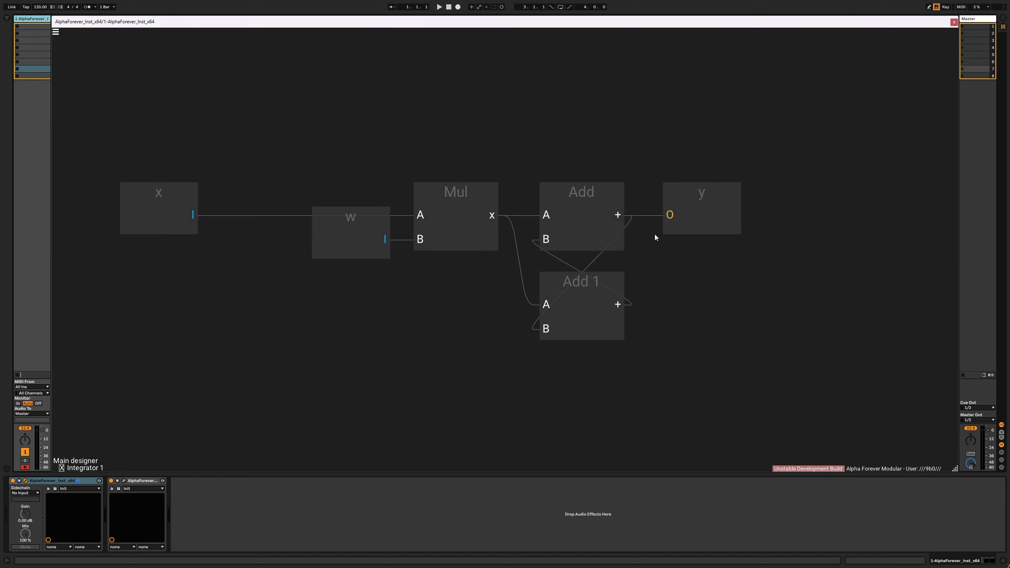
right_click(197, 216)
click(289, 223)
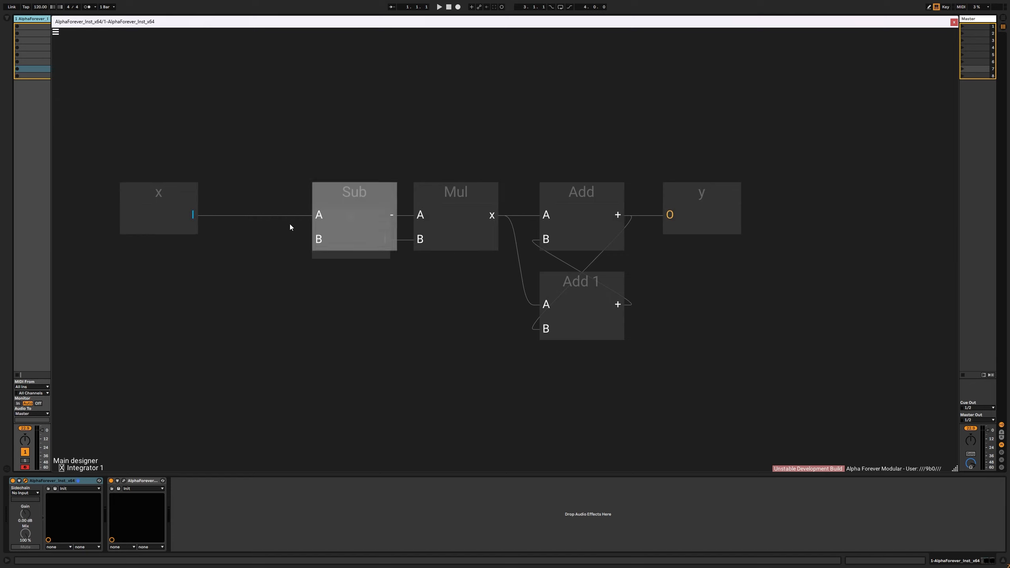
drag(328, 196, 251, 192)
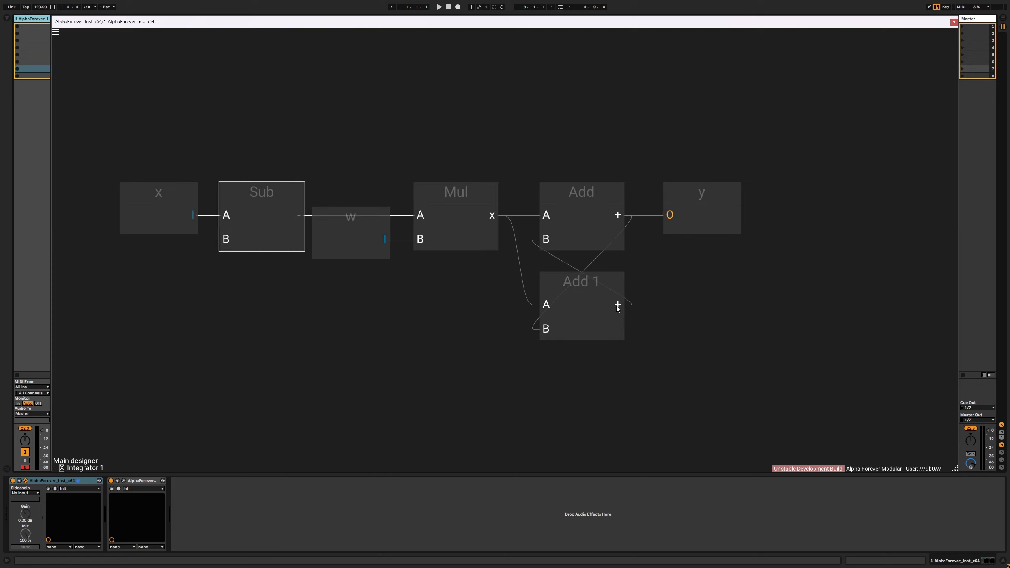
drag(617, 309, 240, 241)
key(Delete)
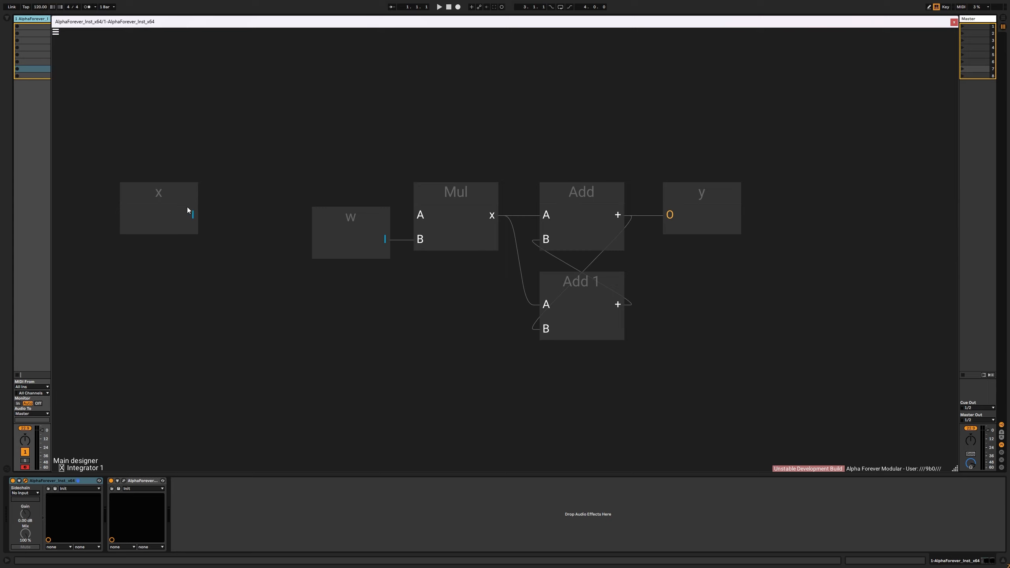
Reconnect x to Mul's A input and move the x module closer to w.
drag(193, 215, 420, 216)
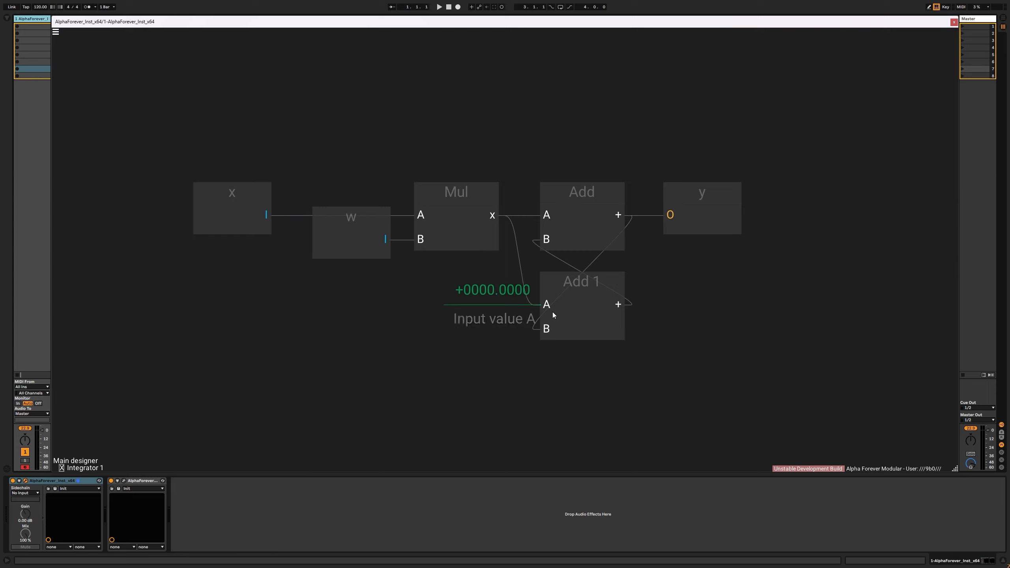
mouse_move(738, 296)
mouse_down()
mouse_move(710, 308)
mouse_move(754, 308)
mouse_move(728, 300)
mouse_up()
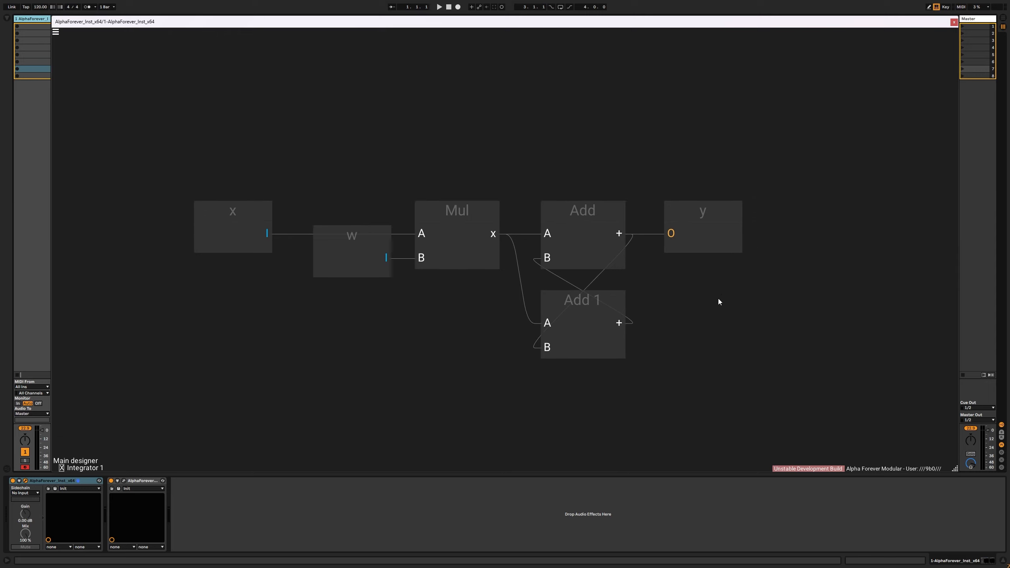
double_click(718, 299)
double_click(354, 294)
Try adding an output module named s fed by Add 1's output.
double_click(617, 324)
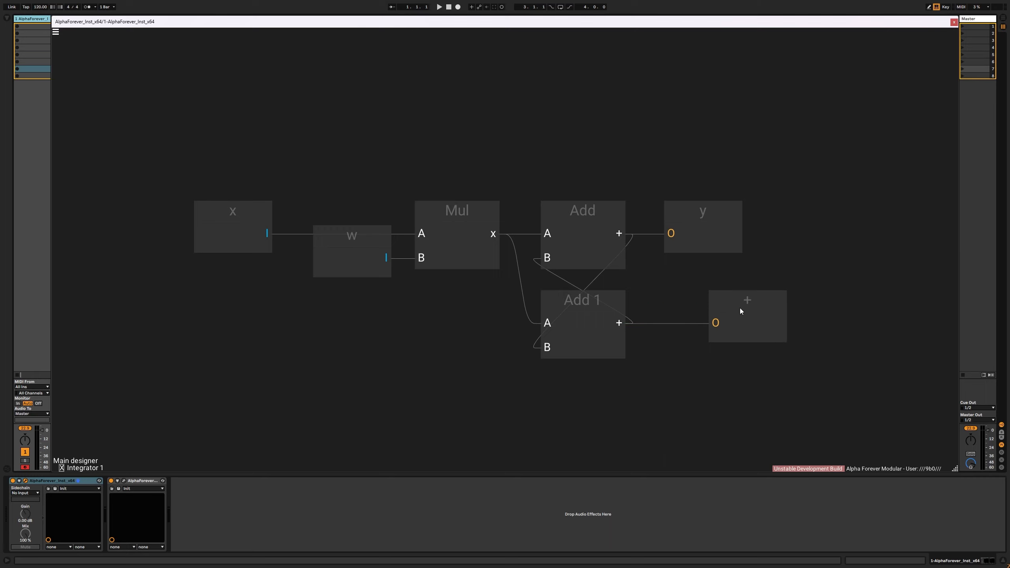
double_click(754, 300)
text(s)
key(Return)
click(760, 299)
key(Delete)
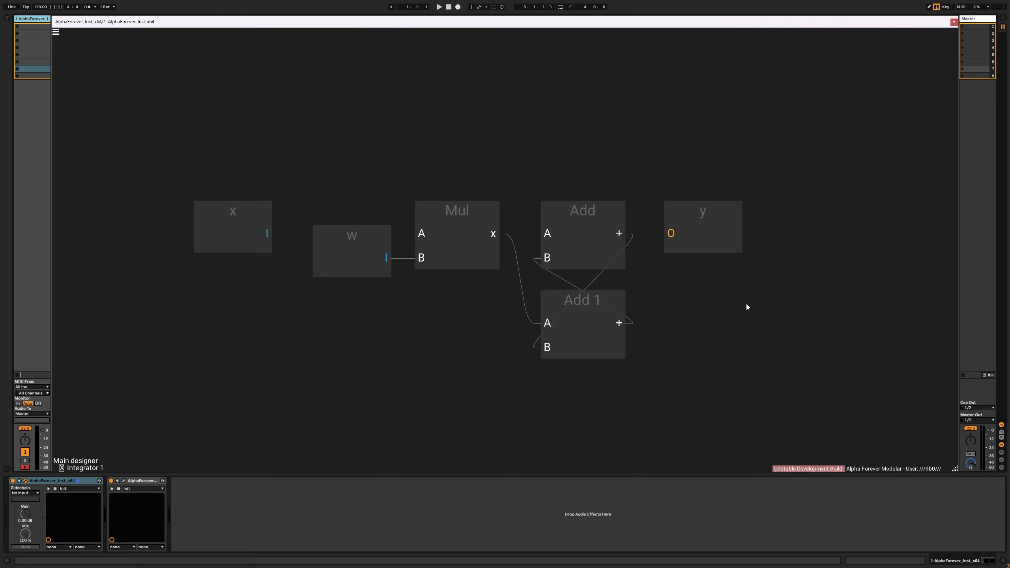
Duplicate Integrator 1 in the main designer and connect its y output to the copy's x input.
double_click(736, 305)
click(366, 281)
key(ctrl+c)
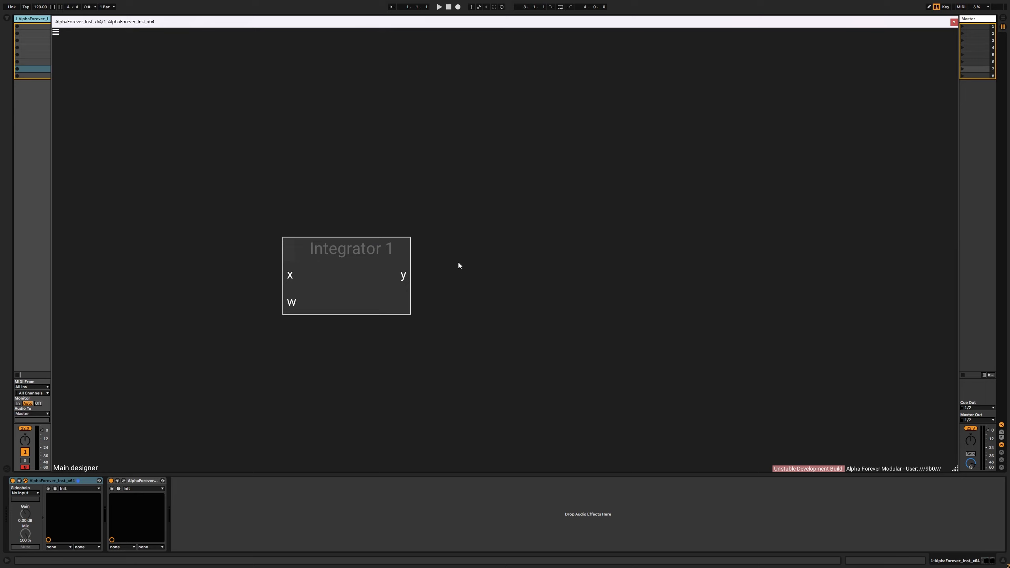
key(ctrl+v)
drag(403, 275, 538, 249)
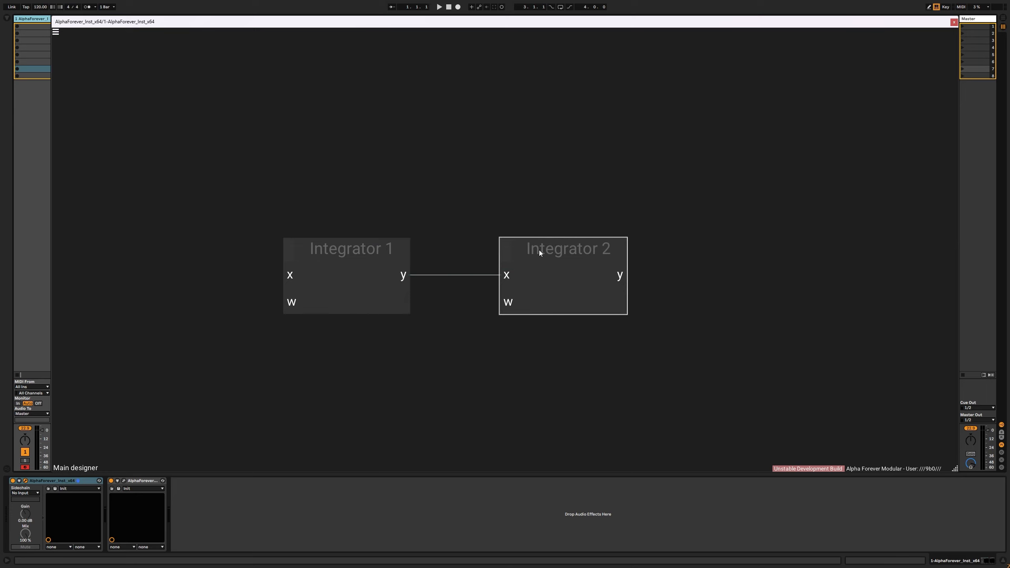
click(523, 204)
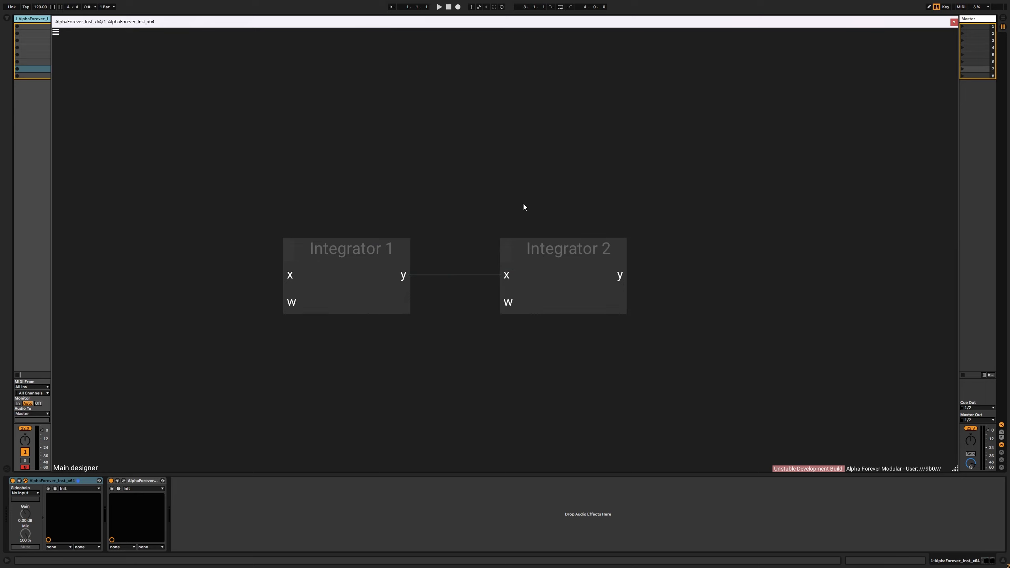
Add an output module fed by Integrator 2's y, move it closer, and rename it lp.
double_click(622, 275)
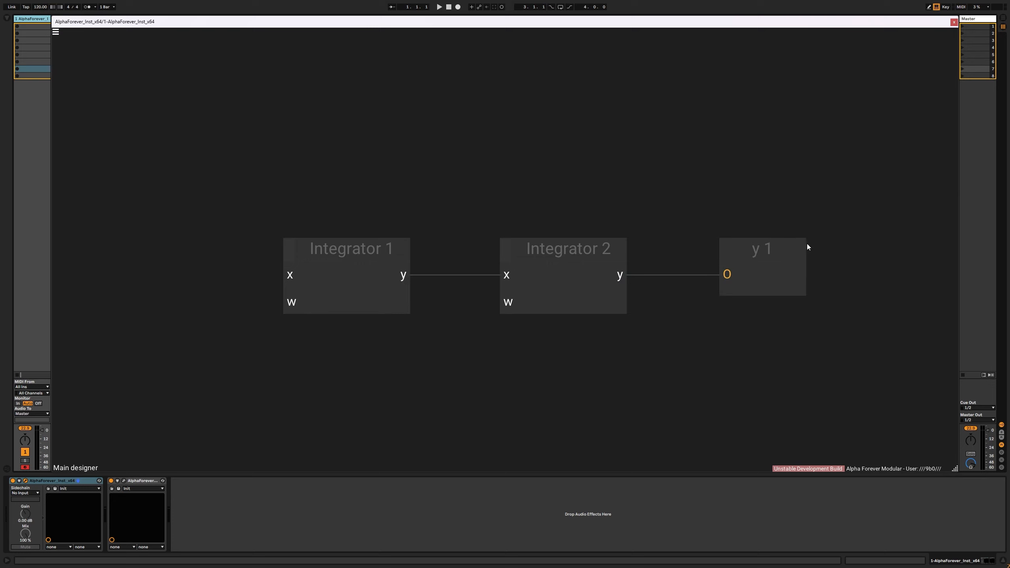
drag(785, 247, 752, 247)
double_click(752, 249)
text(lp)
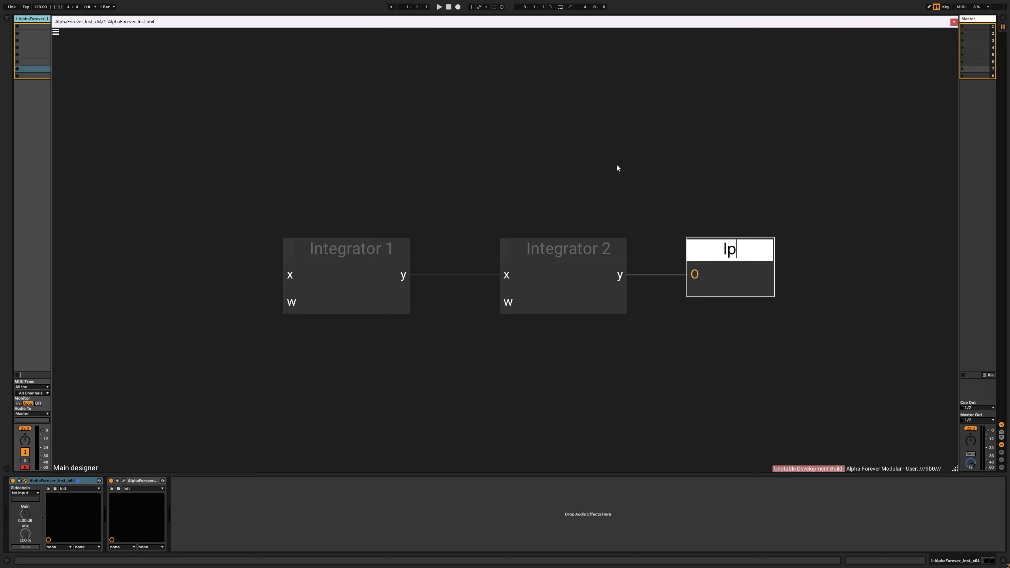
key(Return)
Add an x input module for Integrator 1 and insert a Sub module between them, moving x away to make room.
double_click(288, 274)
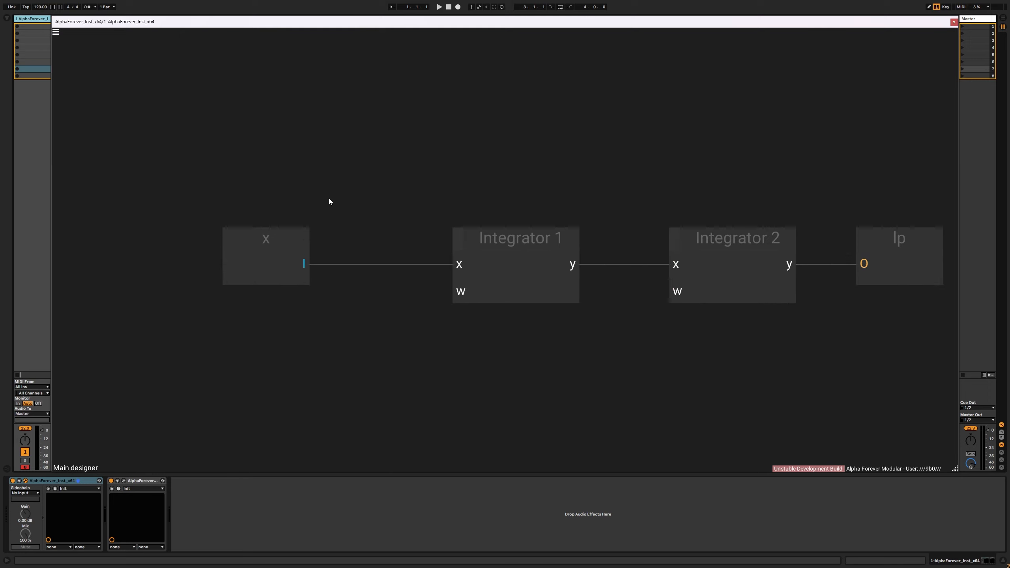
right_click(460, 265)
text(sub)
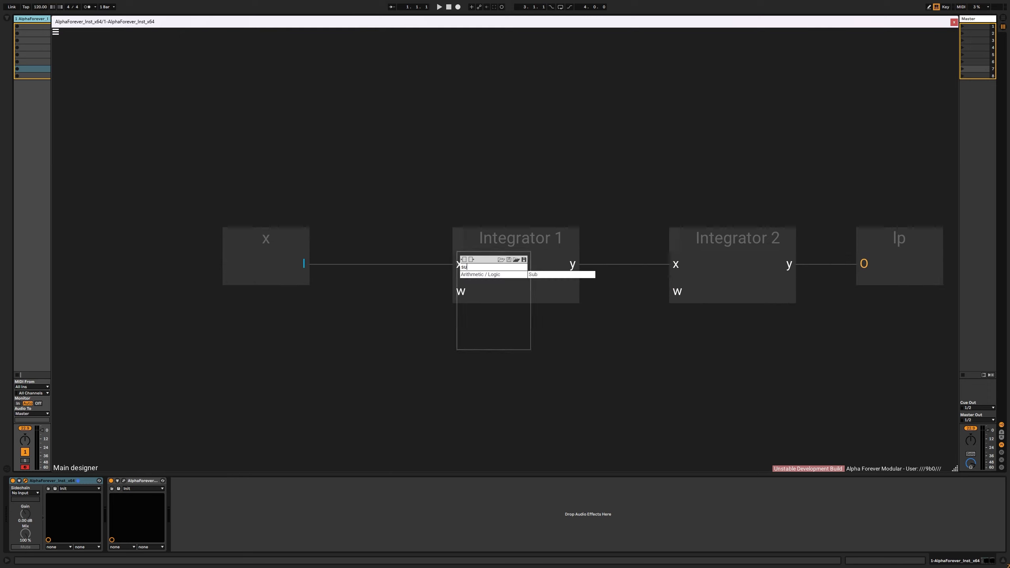
click(547, 273)
drag(306, 240, 241, 238)
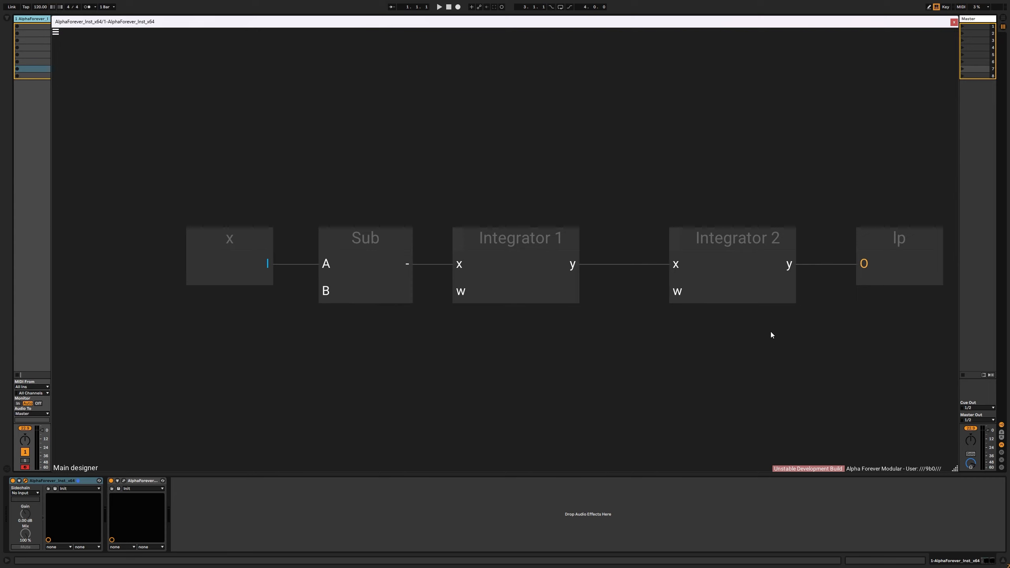
Place an Add module below Integrator 2, with Integrator 2's y feeding A and Integrator 1's y feeding B.
right_click(792, 336)
text(add)
click(900, 358)
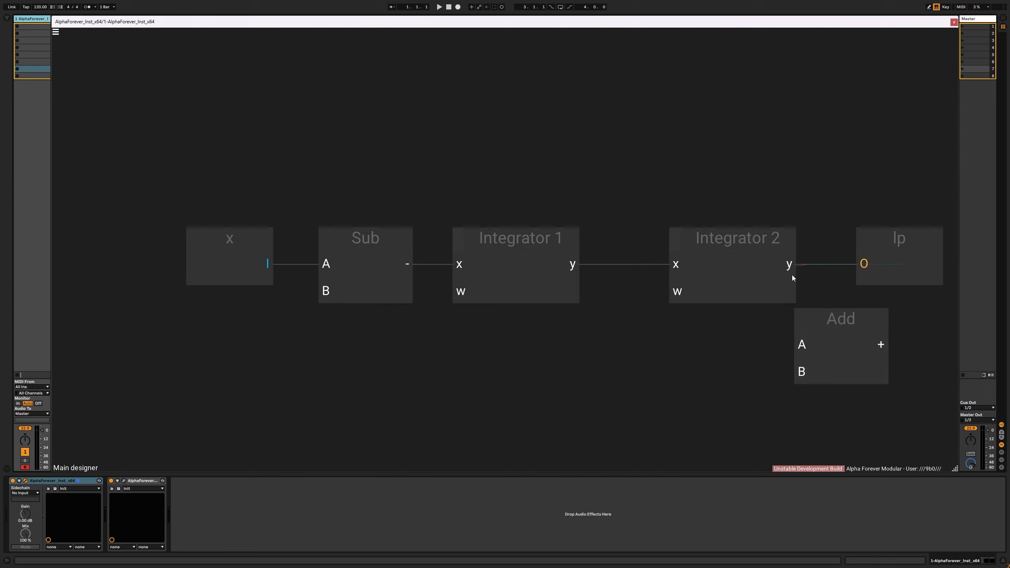
drag(792, 275, 847, 332)
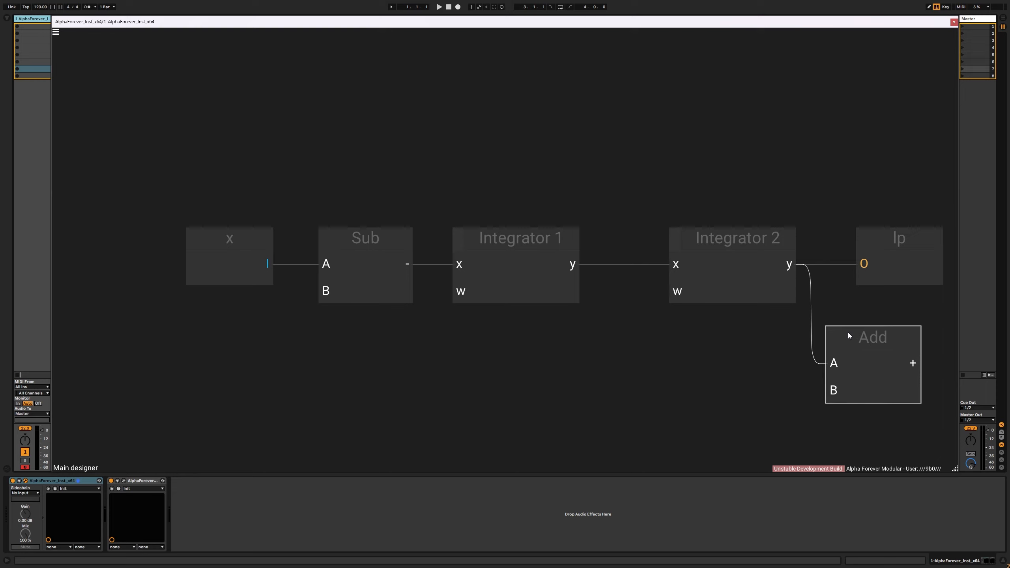
drag(577, 267, 834, 389)
Feed Add's output back to Sub's B input through a Con module placed below x.
drag(913, 364, 329, 290)
double_click(141, 293)
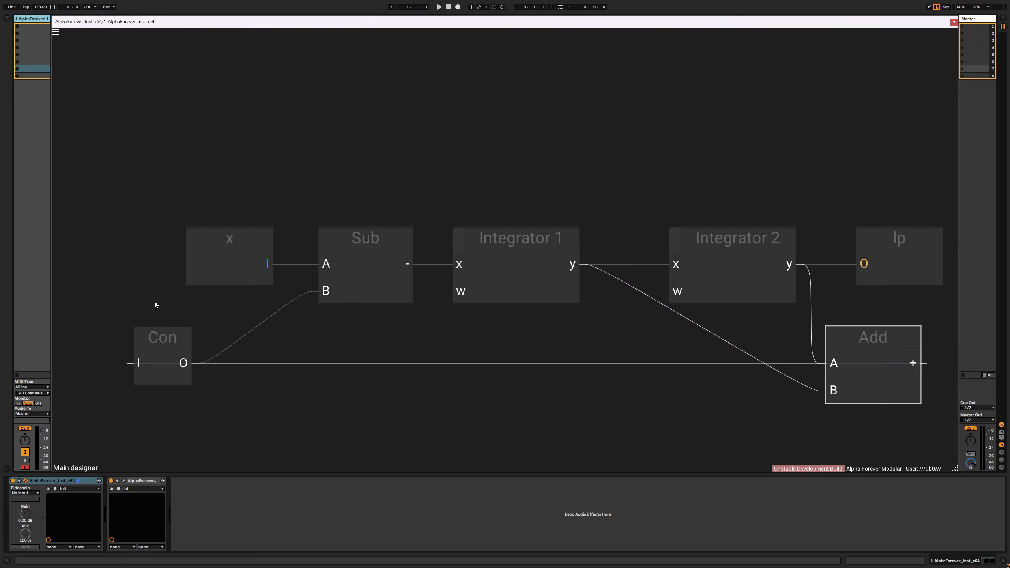
drag(178, 341, 268, 338)
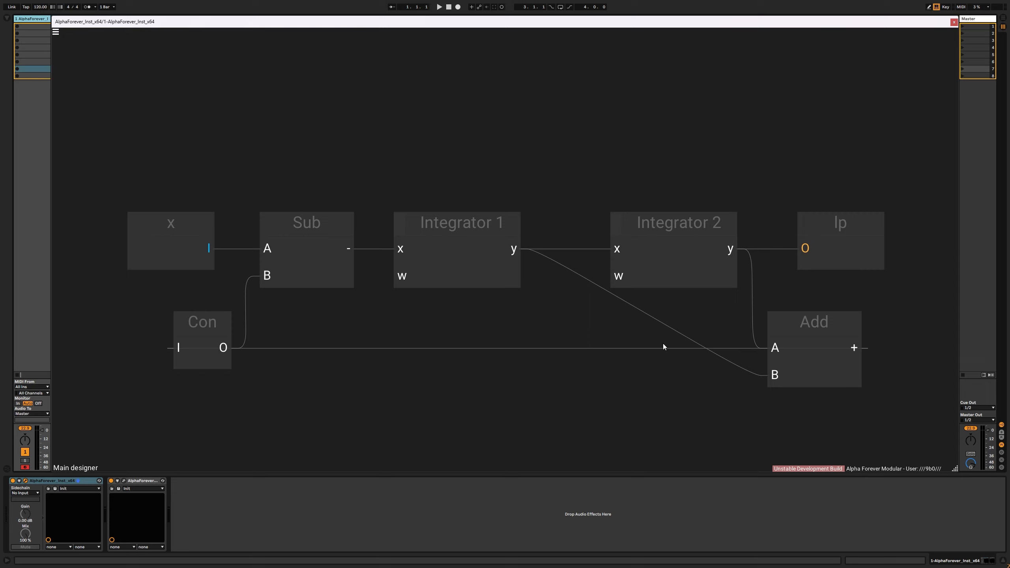
Insert a Mul module between Integrator 1's y and Add's B, with a knob named Res on its B port.
right_click(765, 371)
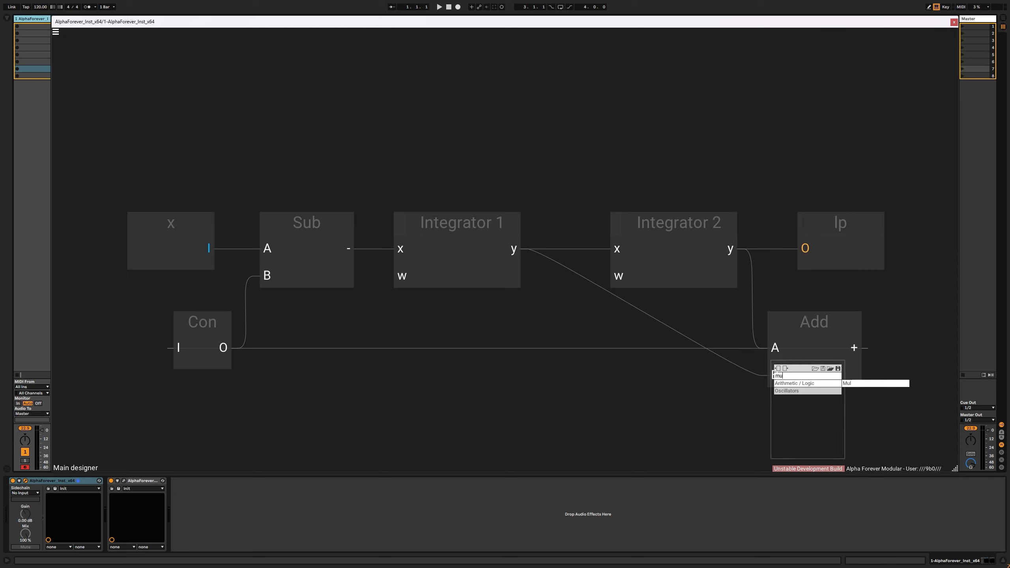
click(845, 383)
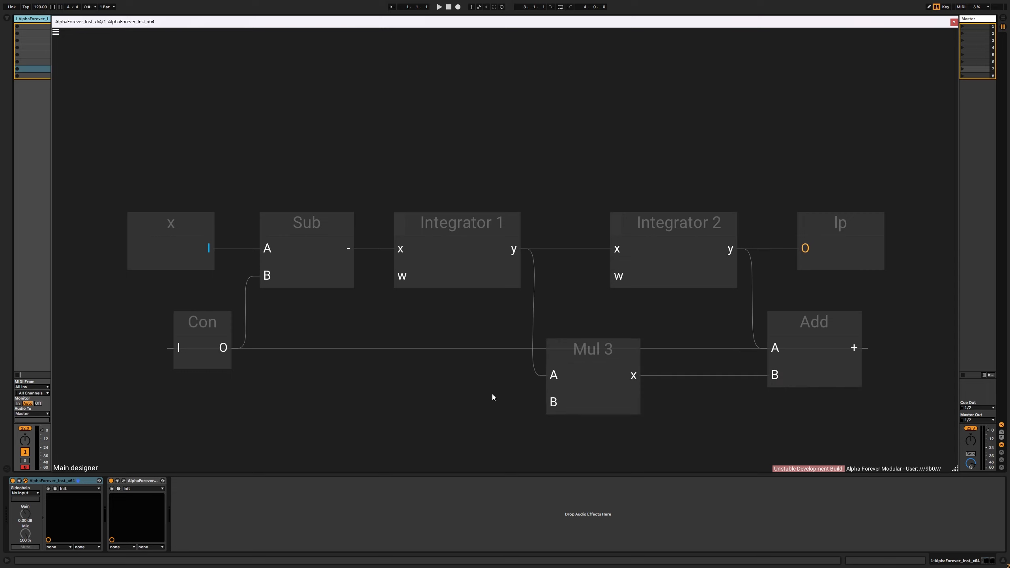
double_click(556, 401)
double_click(454, 379)
text(Res)
key(Return)
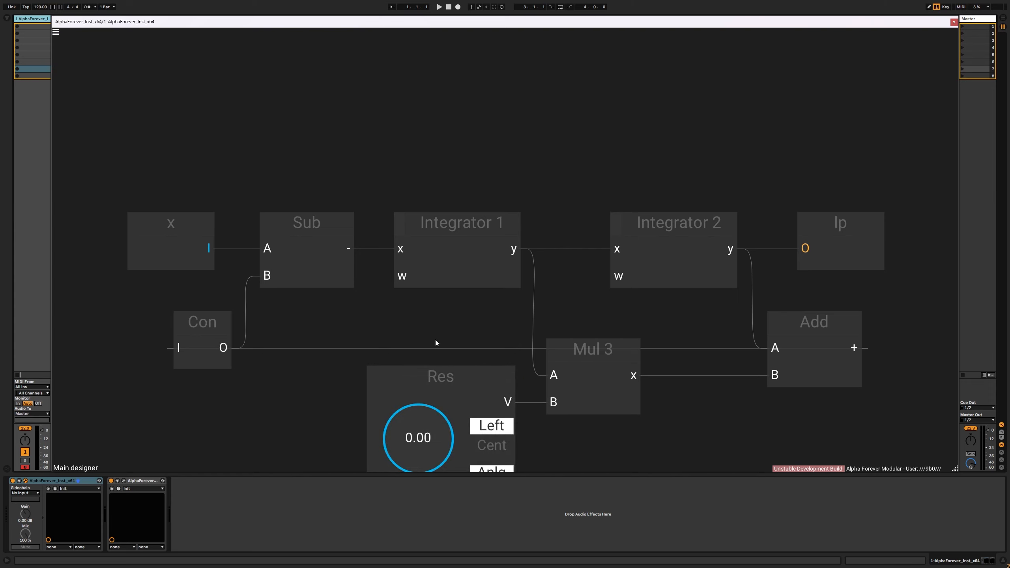
Add a w knob above Sub that drives the w inputs of both integrators.
double_click(402, 277)
drag(337, 250, 336, 3)
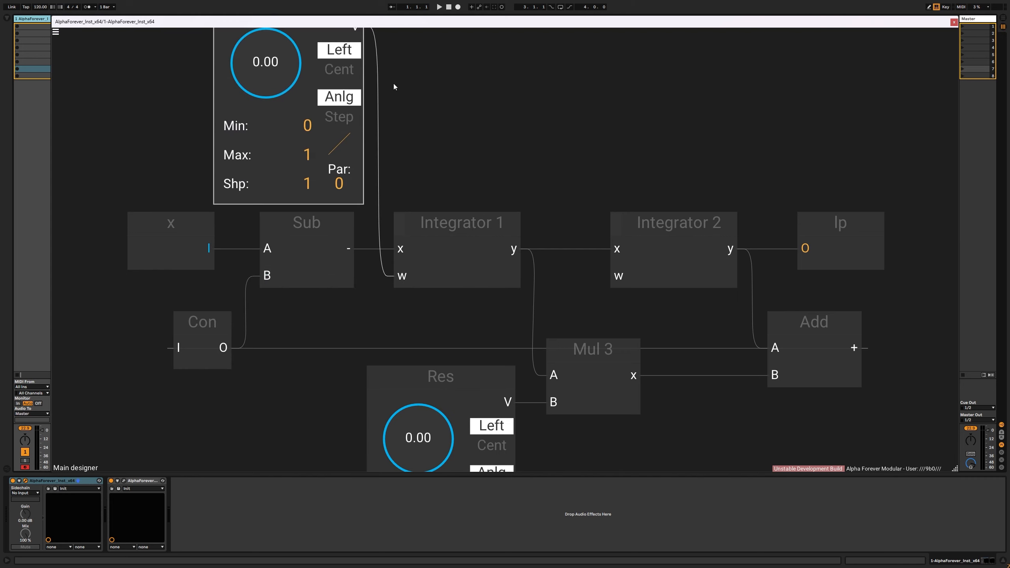
drag(406, 136, 613, 342)
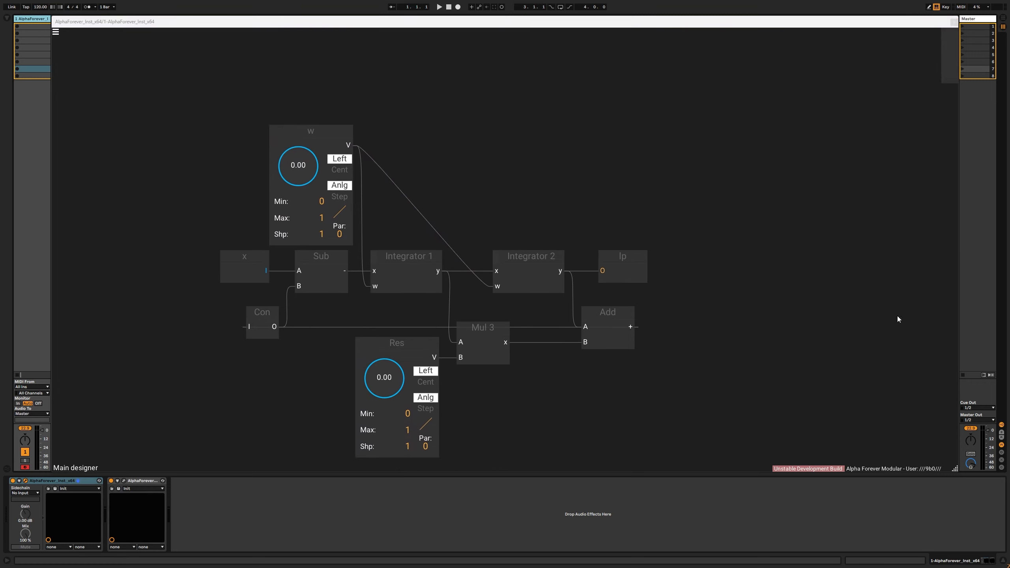
Add a Text Box module in the empty area above Integrator 2.
right_click(518, 127)
text(text)
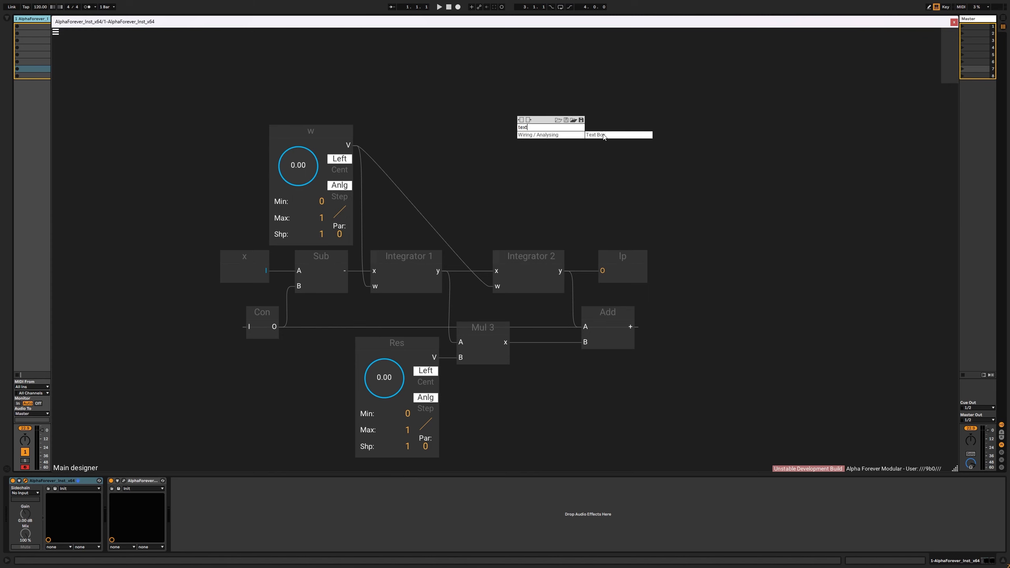
click(600, 135)
scroll(636, 187, up, 5)
scroll(637, 197, down, 5)
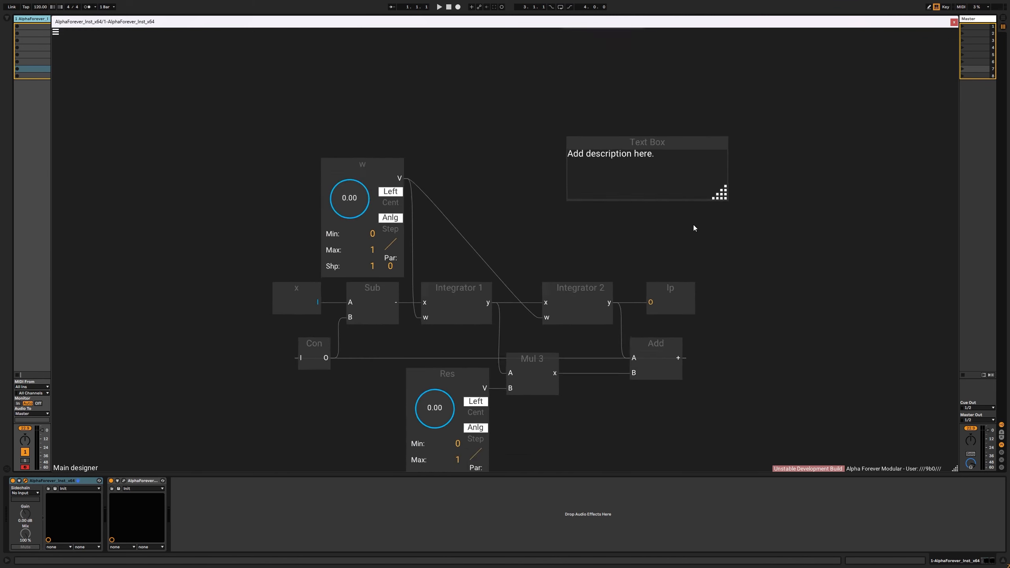
Move lp farther from Integrator 2 and remove the Con module from the feedback path between Add and Sub.
click(680, 301)
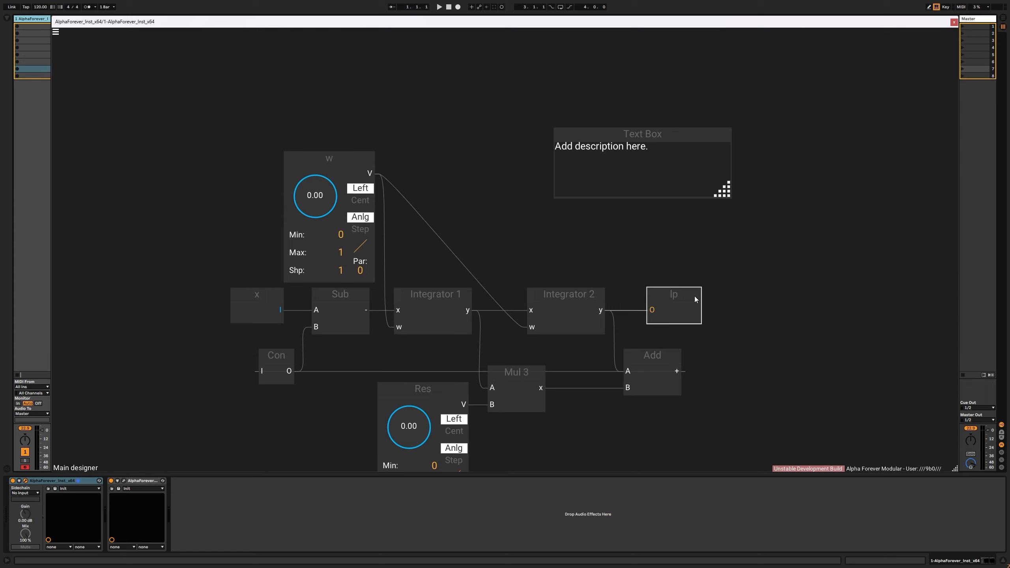
drag(694, 296, 794, 296)
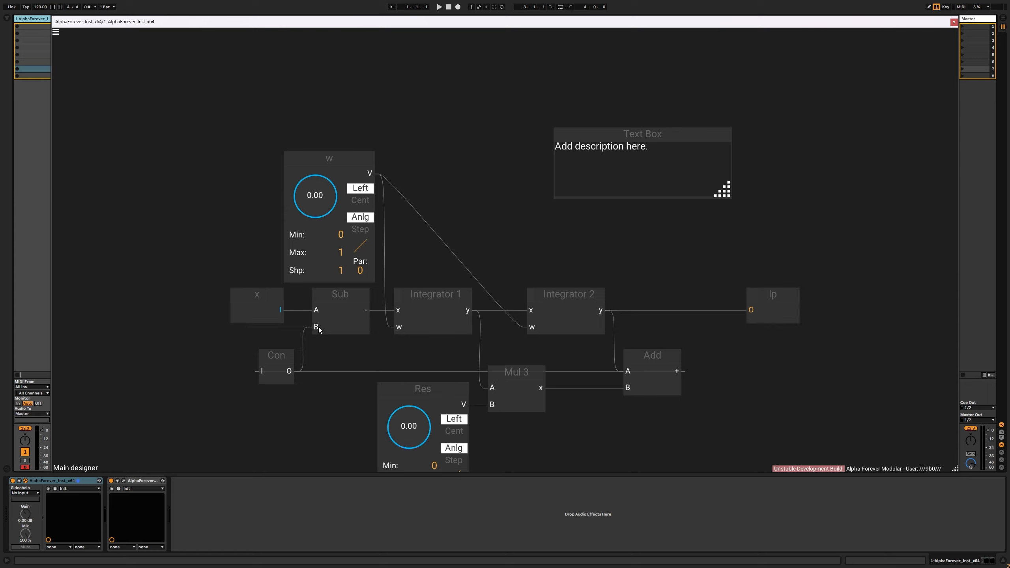
drag(279, 355, 745, 349)
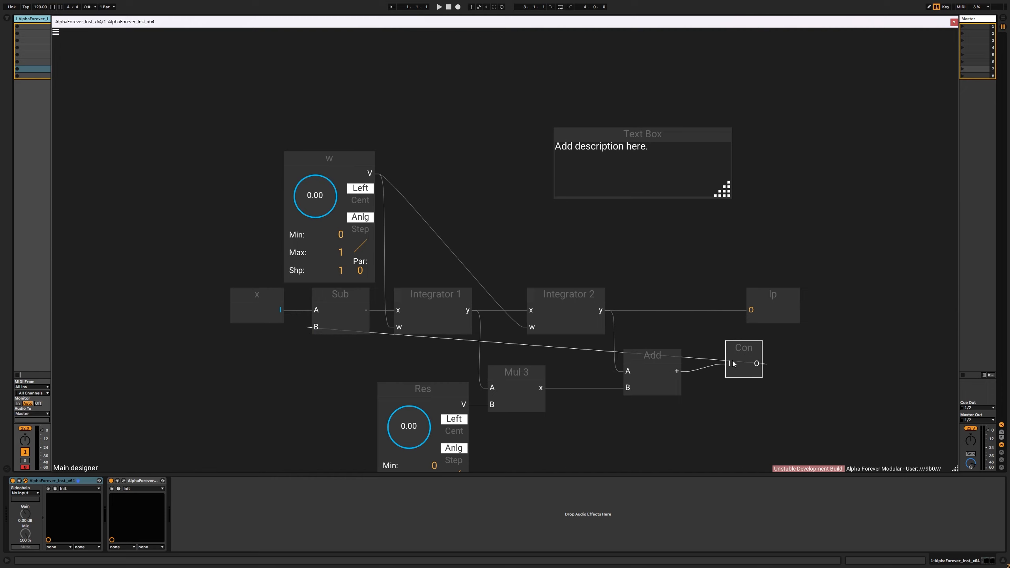
key(Delete)
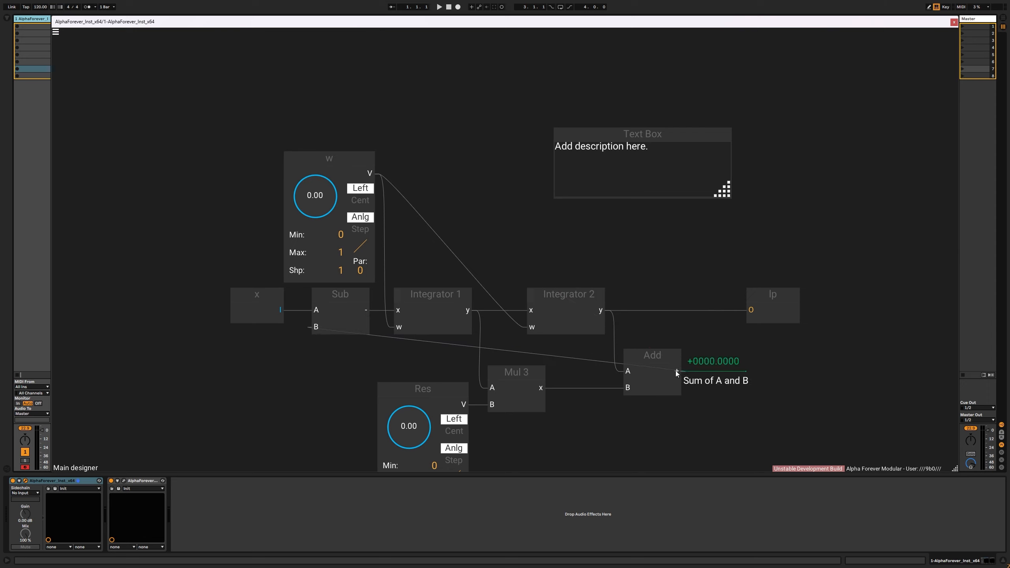
Replace lp with an output module named Y fed by Add's output, placed close to Add.
drag(675, 372, 760, 316)
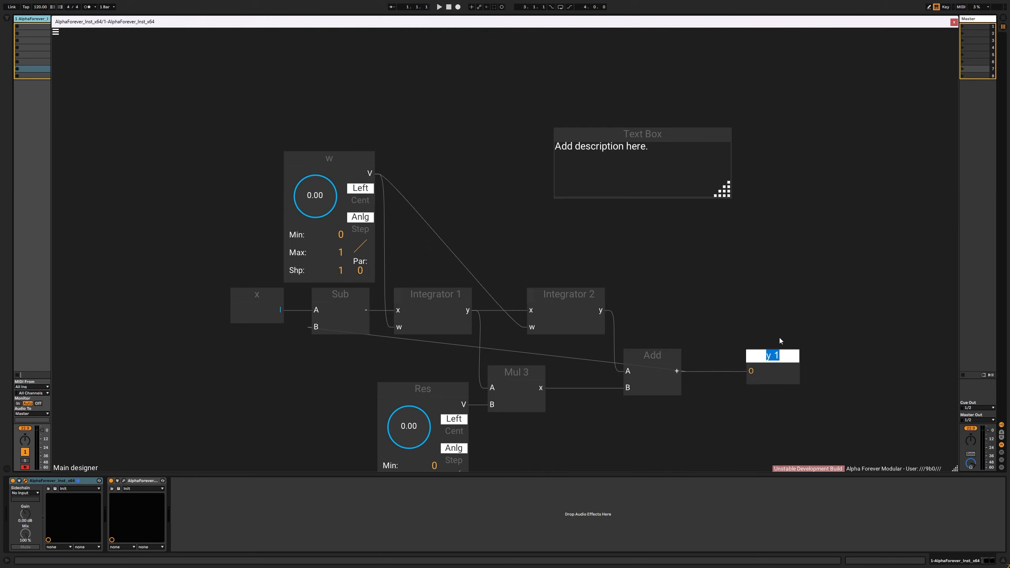
text(Y)
key(Return)
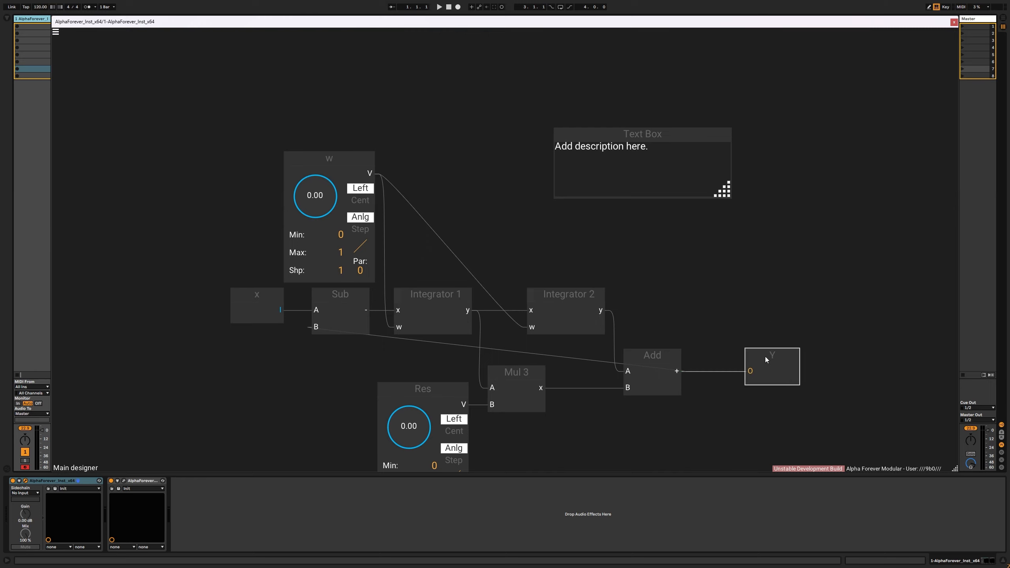
drag(766, 357, 724, 356)
drag(701, 287, 686, 317)
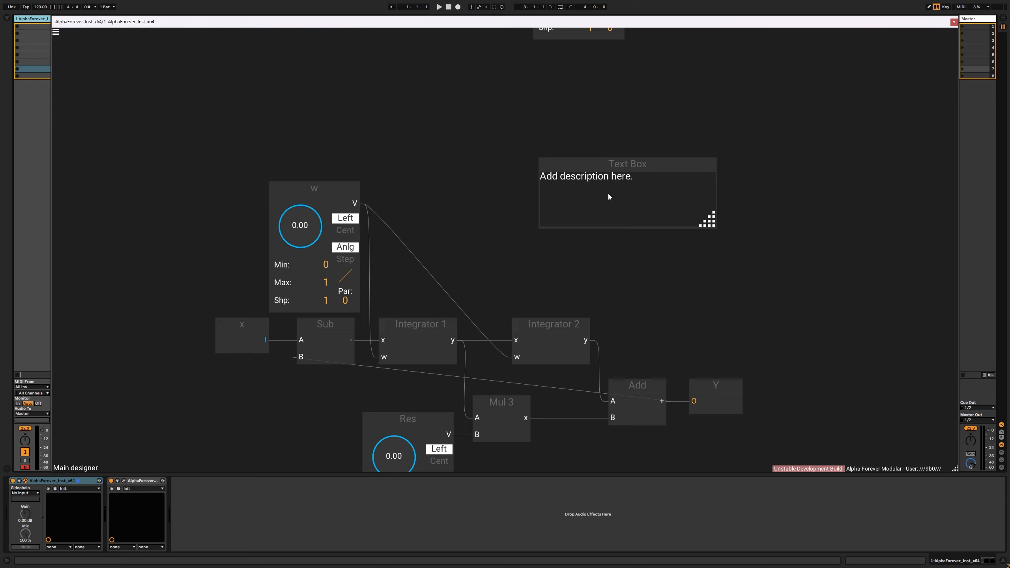
Rename the text box as Equation SVF and enlarge it.
double_click(618, 166)
text(Eq)
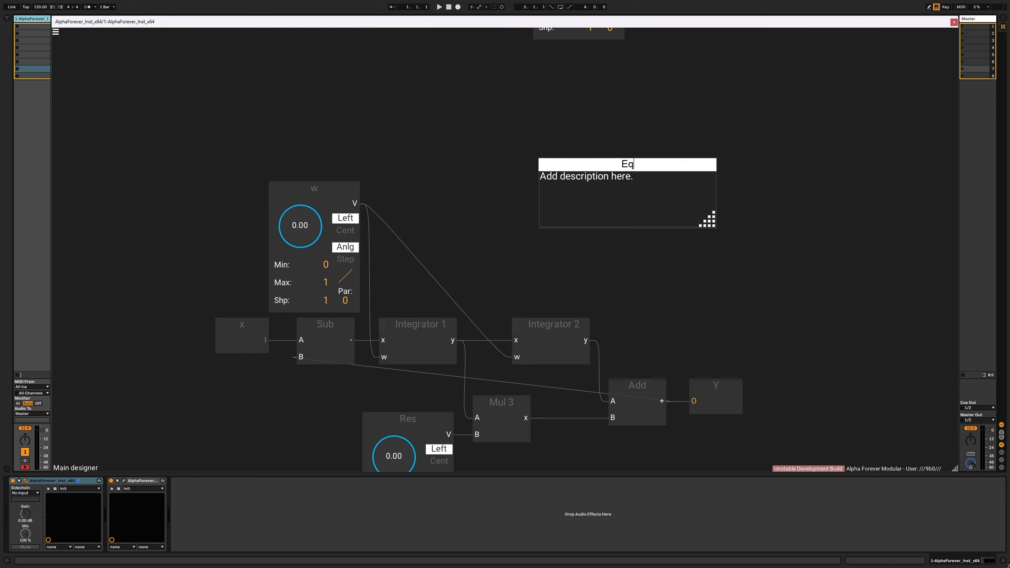
text(uation SVF)
key(Return)
drag(711, 223, 748, 290)
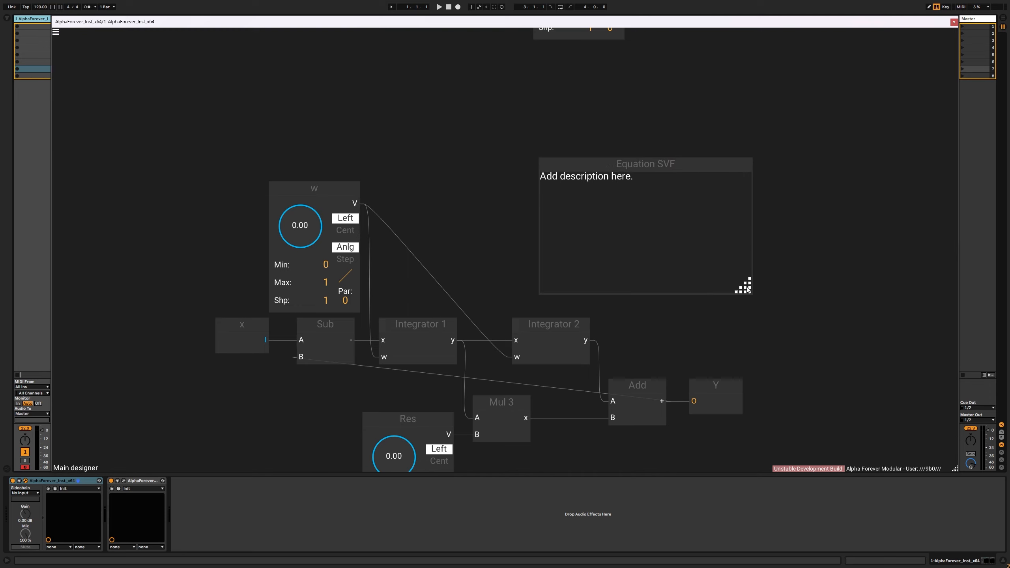
scroll(808, 221, up, 1)
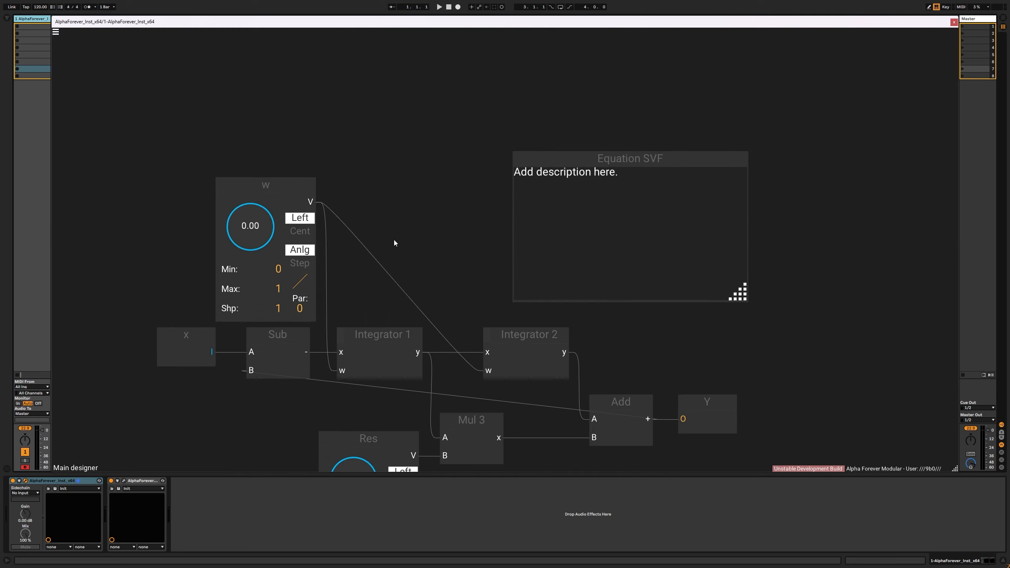
Replace the Equation SVF description with I1 = x*g+s.
double_click(535, 179)
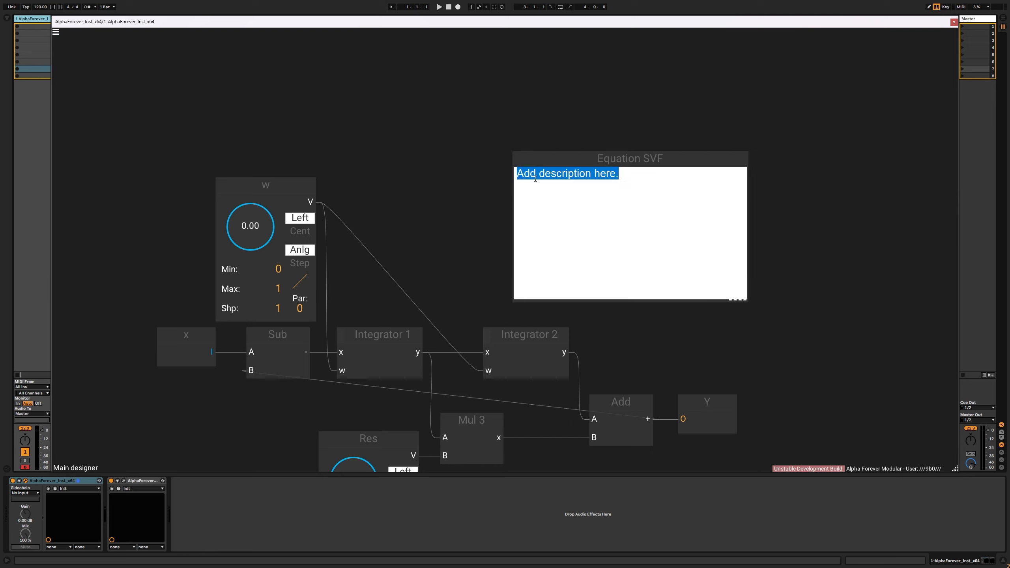
text(I1 =)
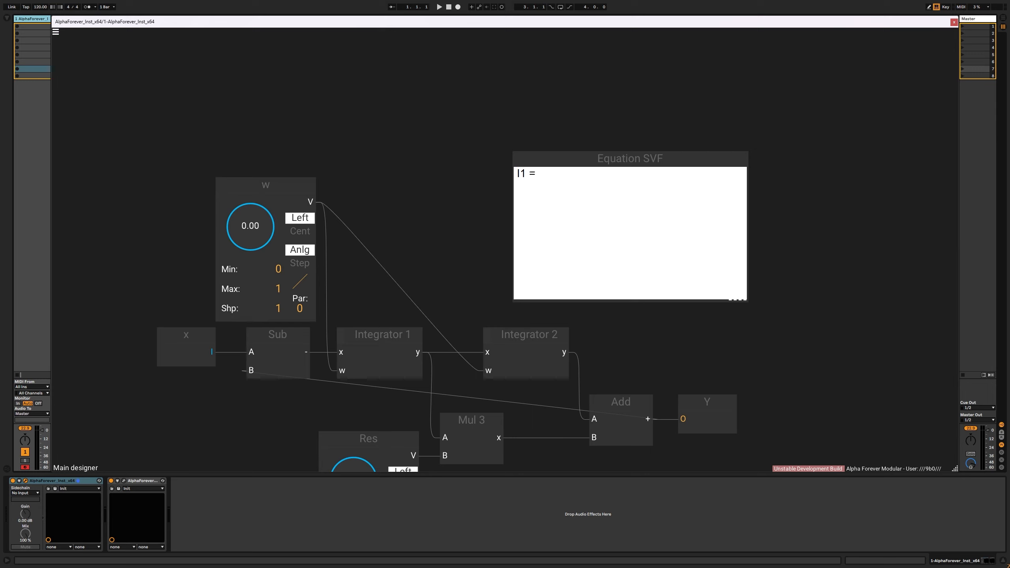
text( x*g+s)
click(801, 264)
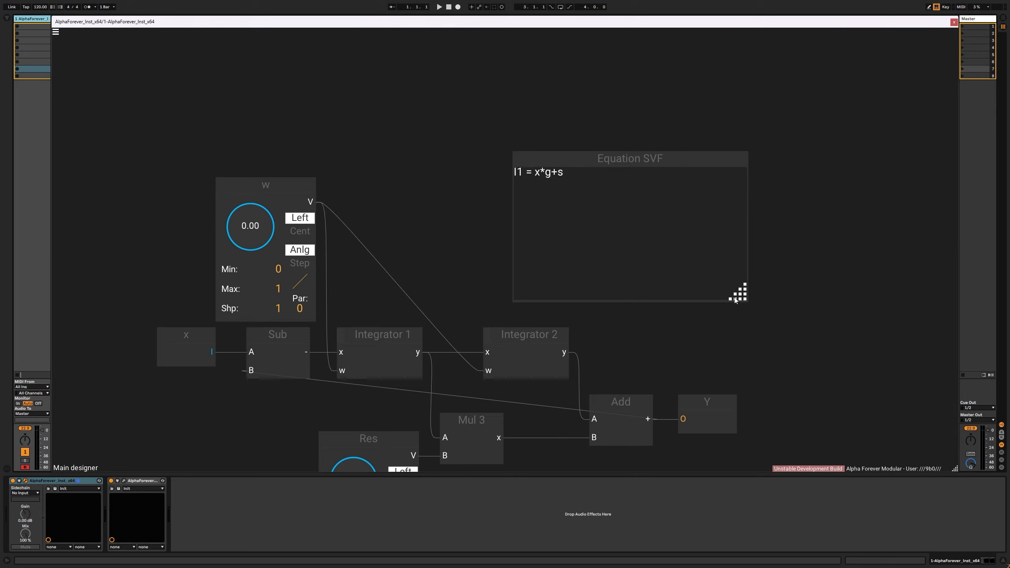
Enlarge the Equation SVF box, move it higher, and change its equation to I1 = x*w+s.
drag(735, 301, 835, 355)
drag(604, 164, 557, 119)
click(548, 120)
text(w)
click(543, 64)
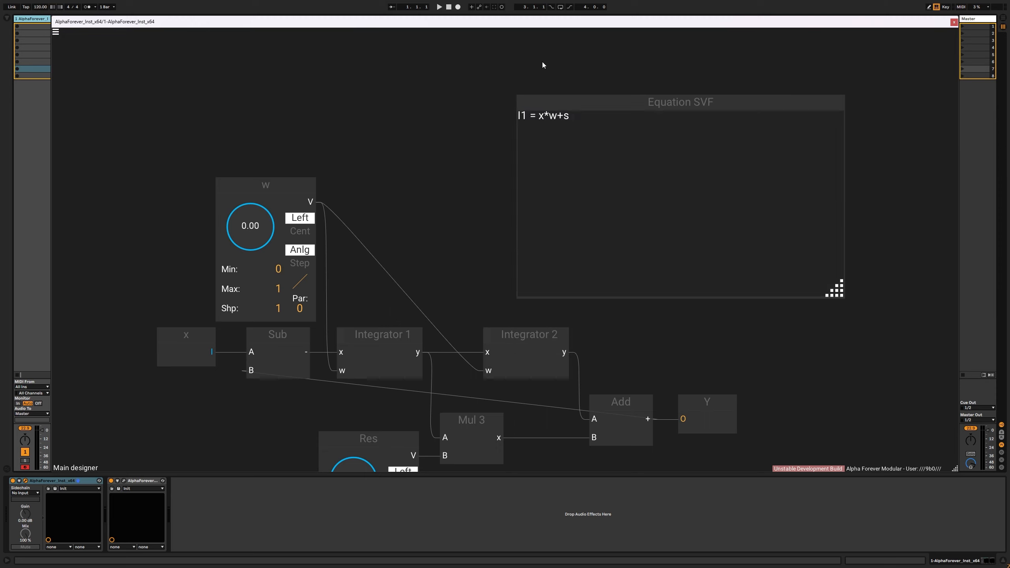
Try g in place of w in the I1 equation and restore the text to I1 = x*w+s.
click(550, 118)
drag(551, 118, 558, 117)
text(g)
click(448, 154)
click(550, 119)
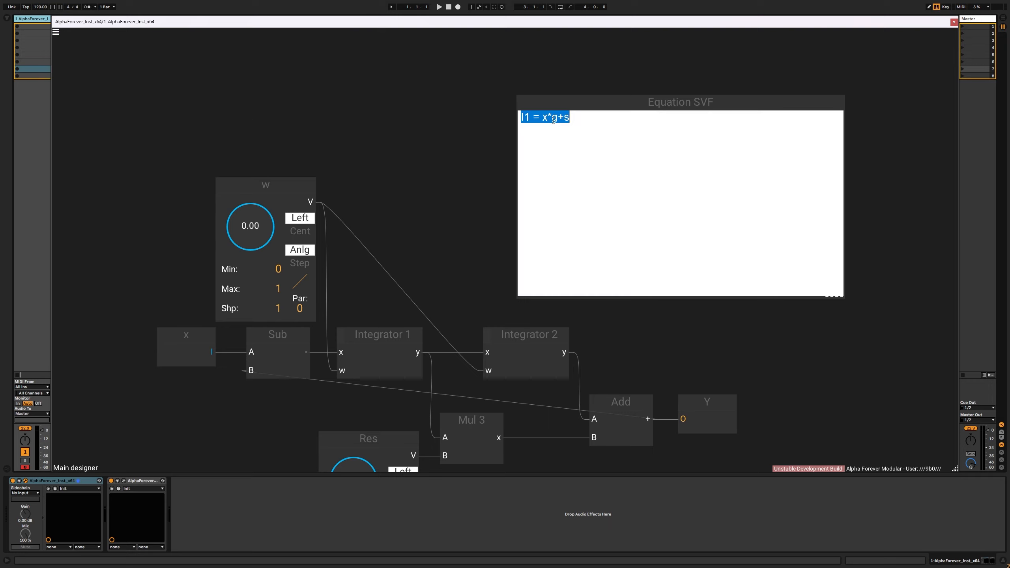
drag(552, 117, 558, 118)
text(w)
click(426, 180)
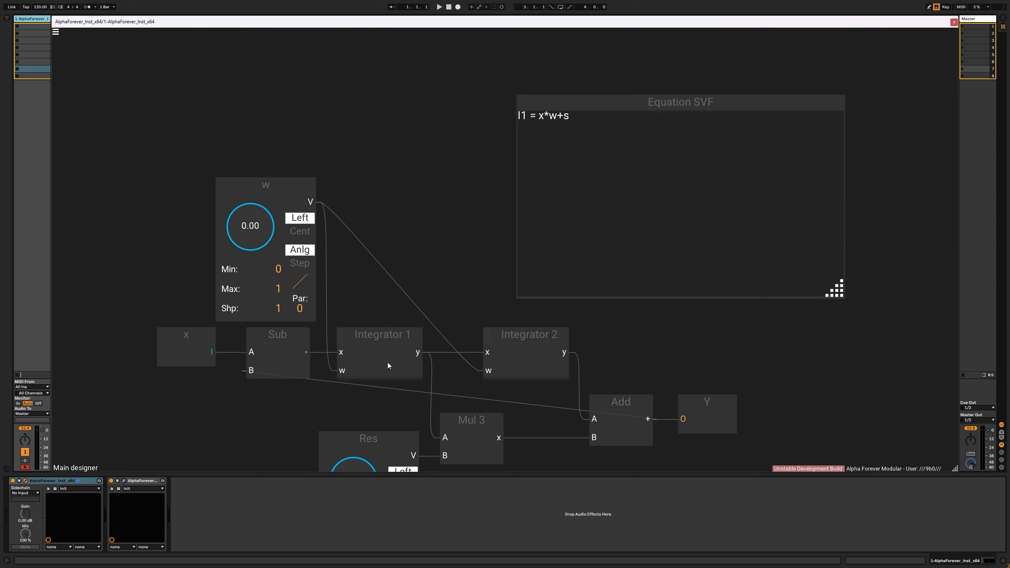
Check the blocks inside Integrator 1 and change the first line of Equation SVF to I1 = (x-y)*w+s.
double_click(388, 363)
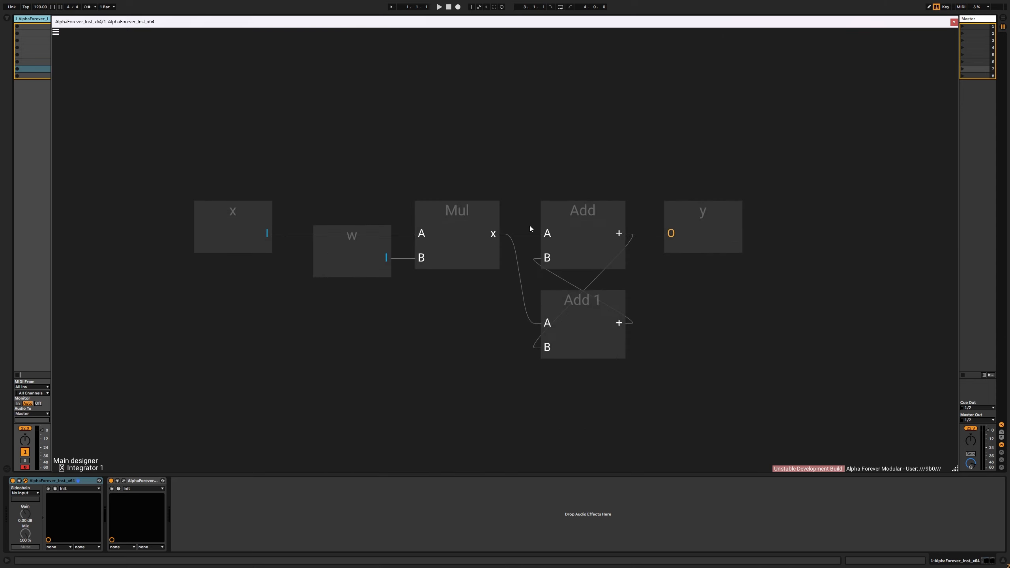
drag(333, 169, 681, 414)
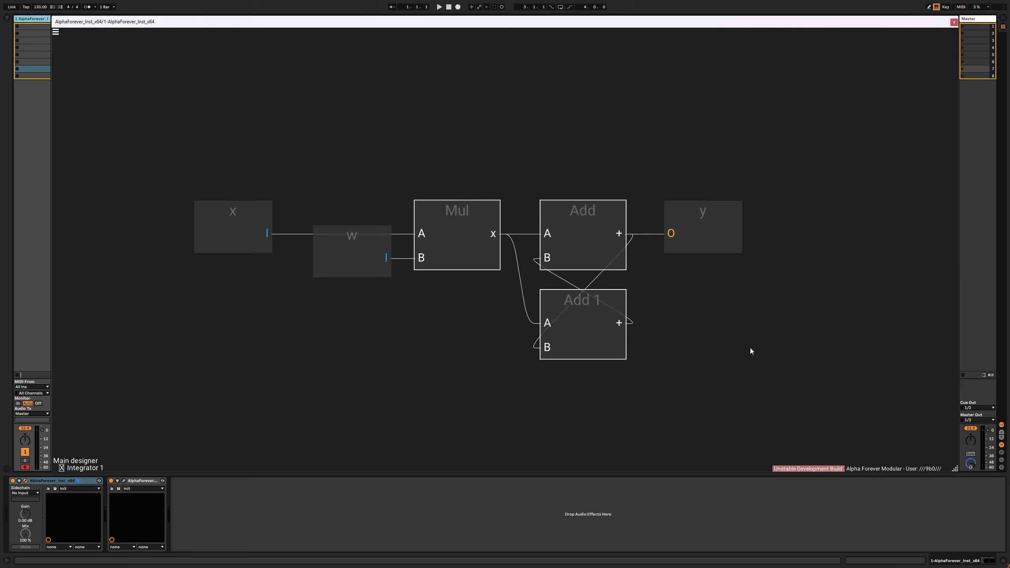
click(657, 309)
key(Escape)
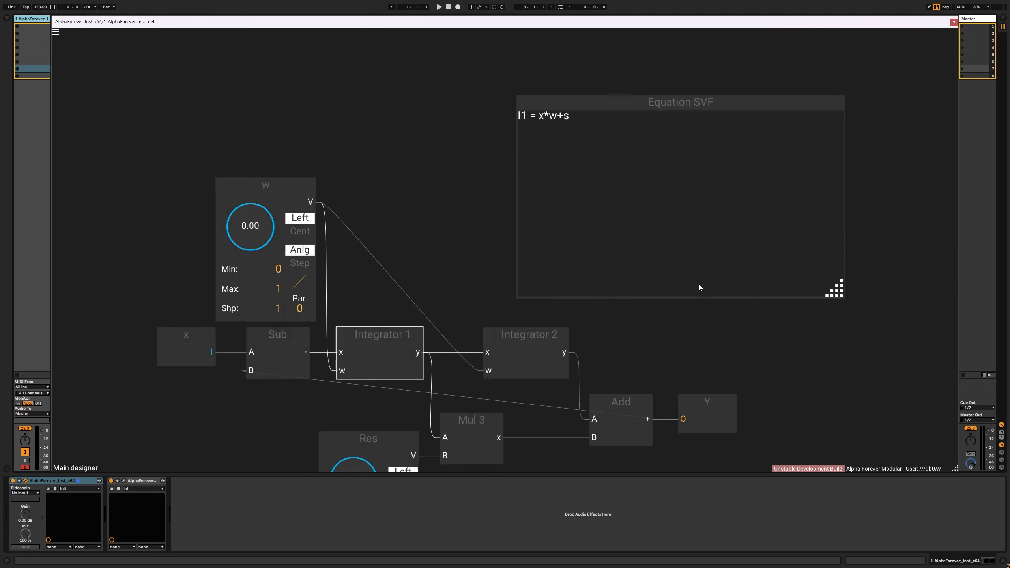
double_click(542, 124)
click(547, 118)
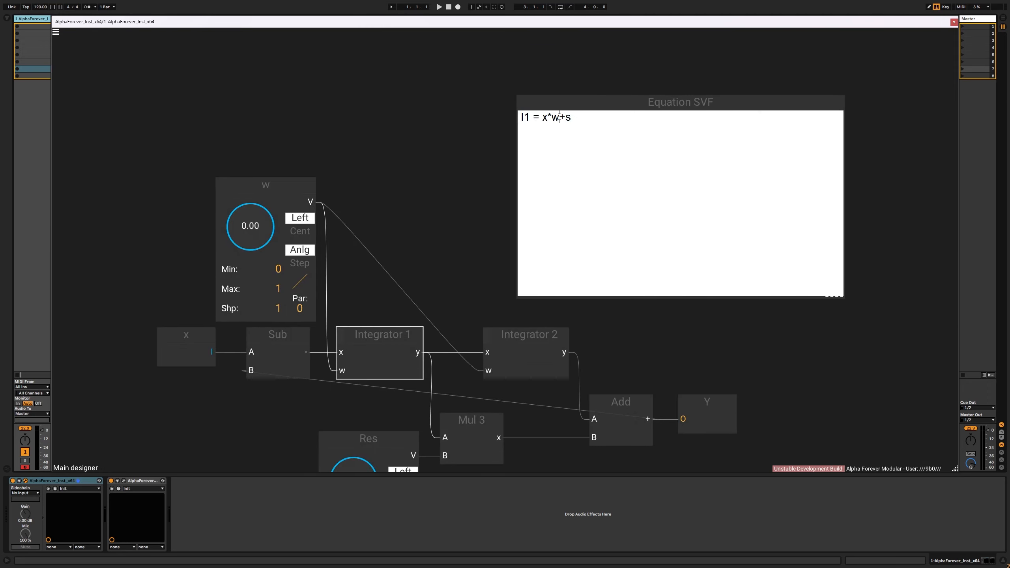
key(BackSpace)
text(()
text(x-y)
text())
Add the second integrator's equation I2 = I1*w+q on a new line below the I1 equation.
text(I2 =)
text( I1)
text(*w+)
text(q )
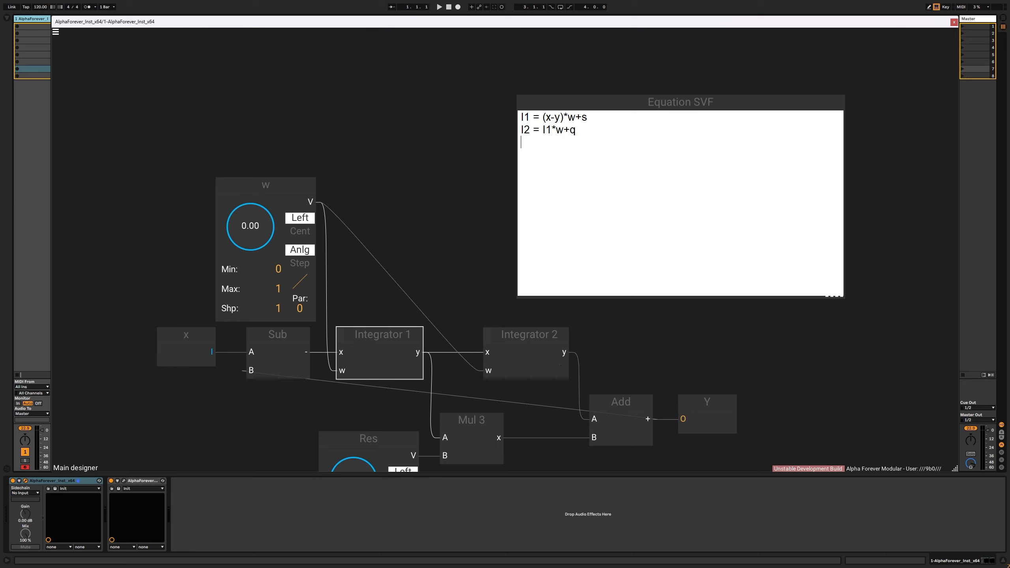
Add a third line with the I1 expression substituted into it, I2 = ((x-y)*w+s)*w+q.
text(I2 = ()*w+q)
double_click(548, 129)
drag(588, 117, 544, 116)
key(ctrl+c)
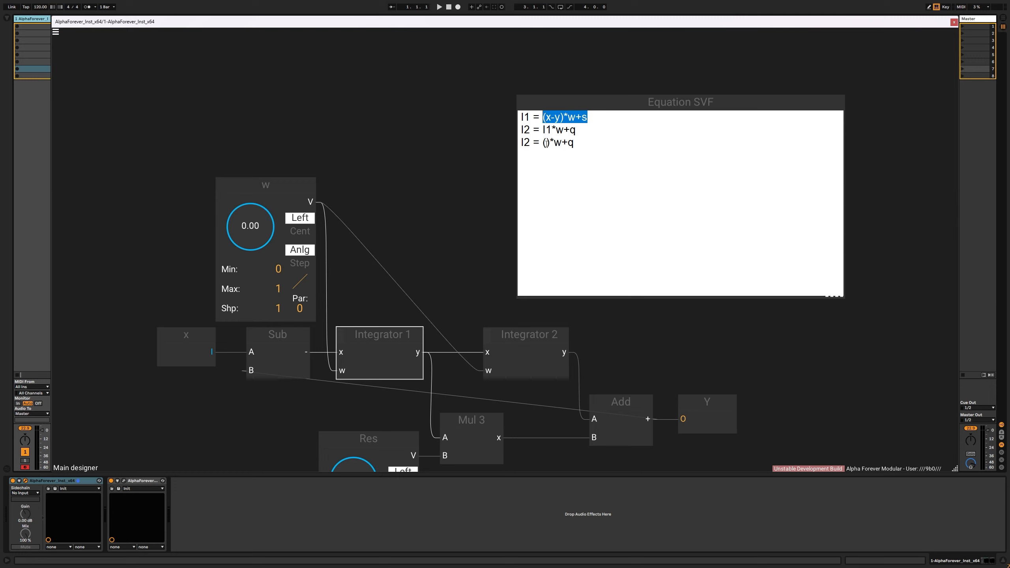
click(547, 142)
key(ctrl+v)
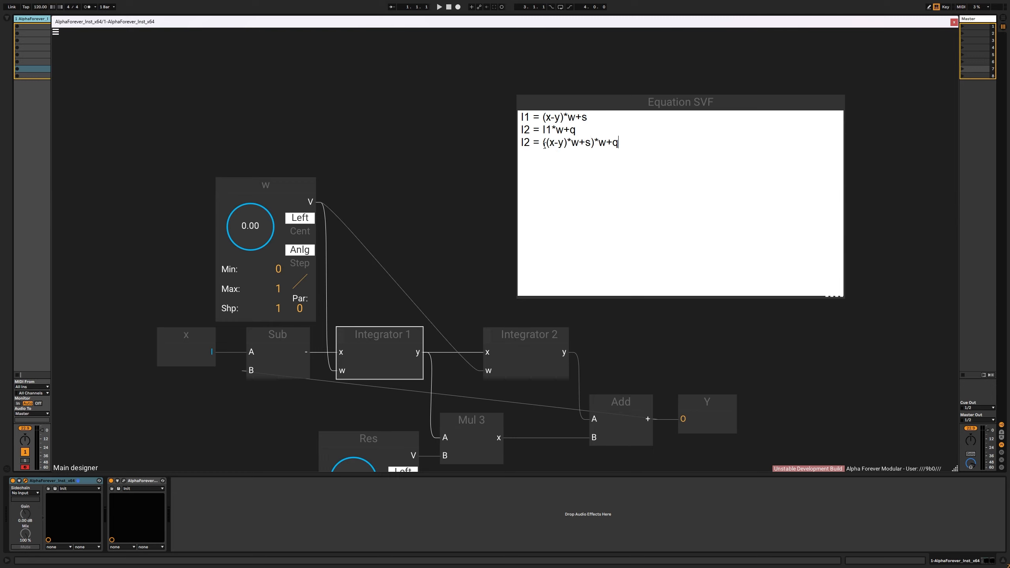
Add y = I1*k+I2 after a blank line and replace its I1 with the bracketed expression ((x-y)*w+s).
key(Return)
key(Return)
text(y = I1*k+I2)
drag(588, 116, 543, 116)
key(ctrl+c)
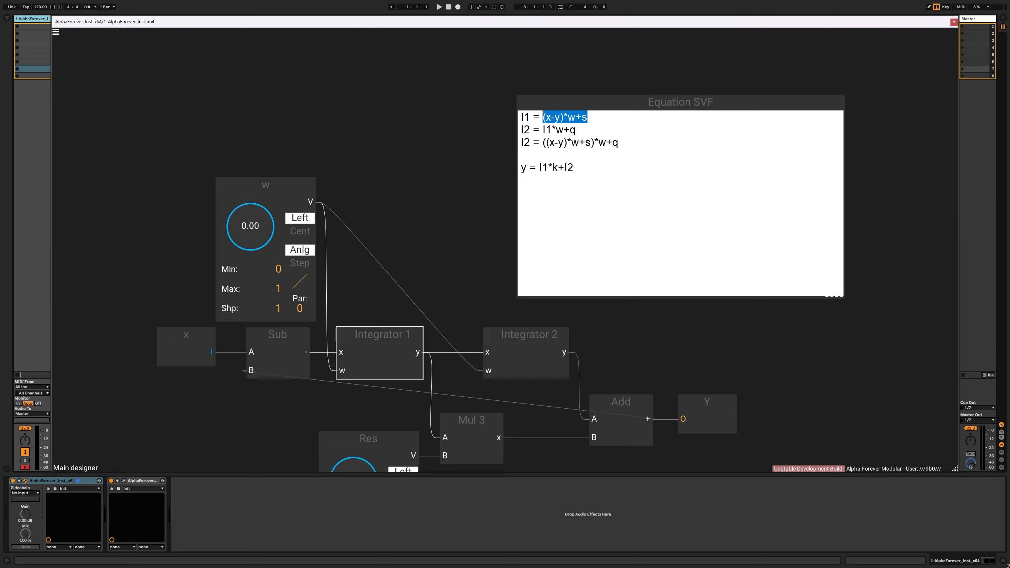
drag(548, 167, 539, 167)
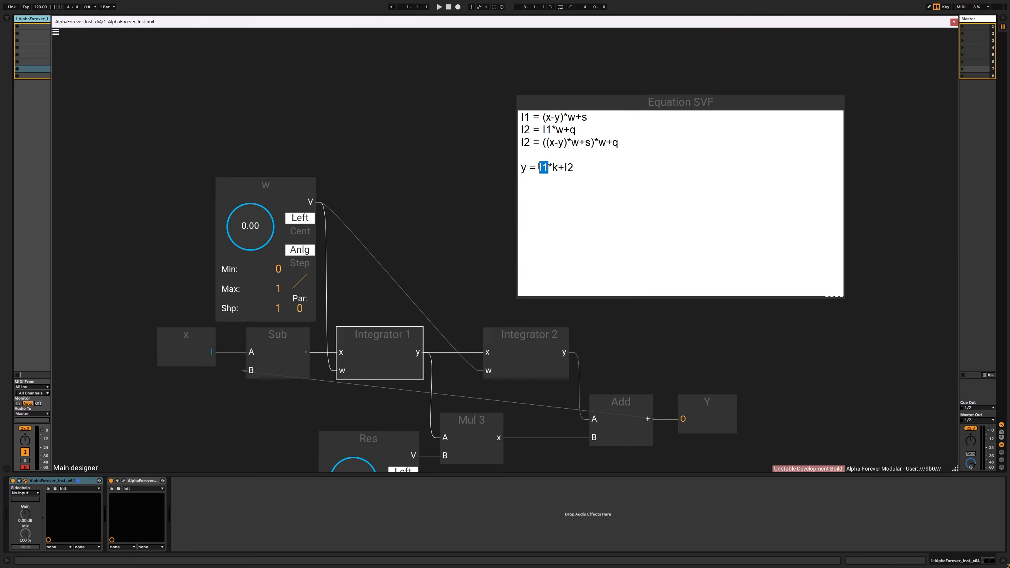
text(())
key(ctrl+v)
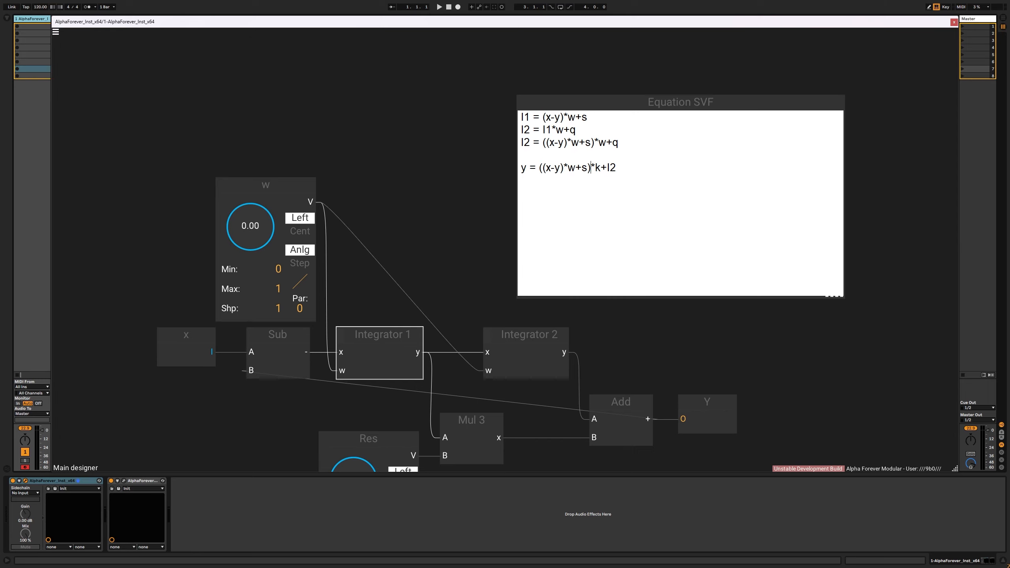
Replace I2 in the y equation with the bracketed I2 expression, giving y = ((x-y)*w+s)*k+(((x-y)*w+s)*w+q).
drag(634, 143, 543, 146)
key(ctrl+c)
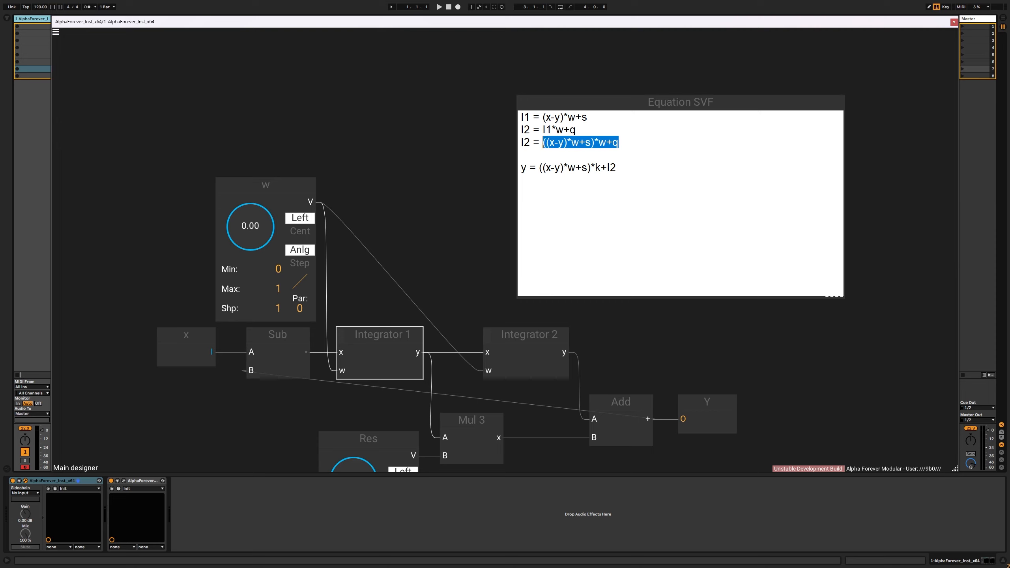
drag(618, 169, 609, 168)
text(())
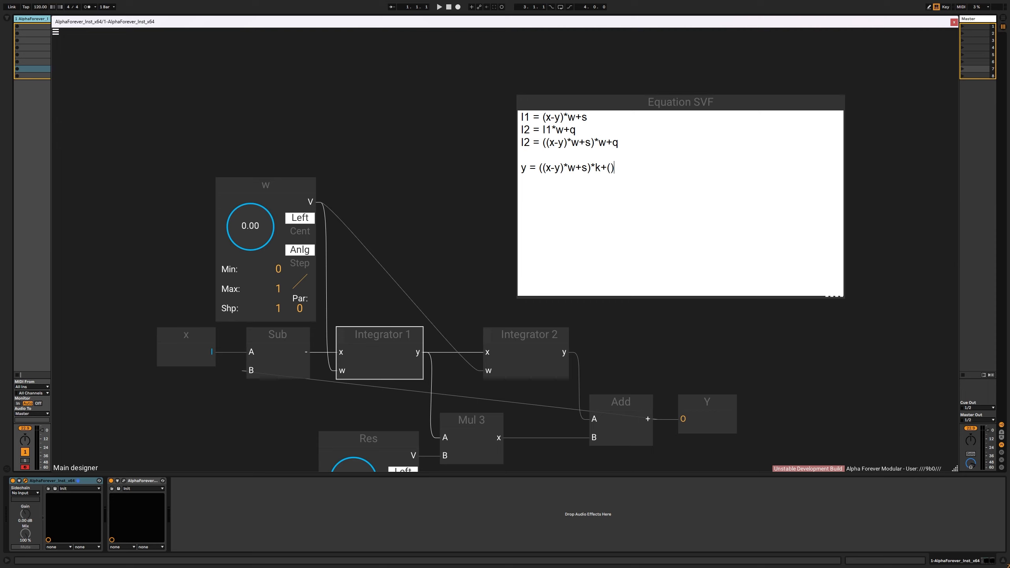
key(Left)
key(ctrl+v)
Add the solved equation y = (wwx+gkw+gs+ks+q)/(ww+wk+1) as the last line and finish editing the text.
text(y=)
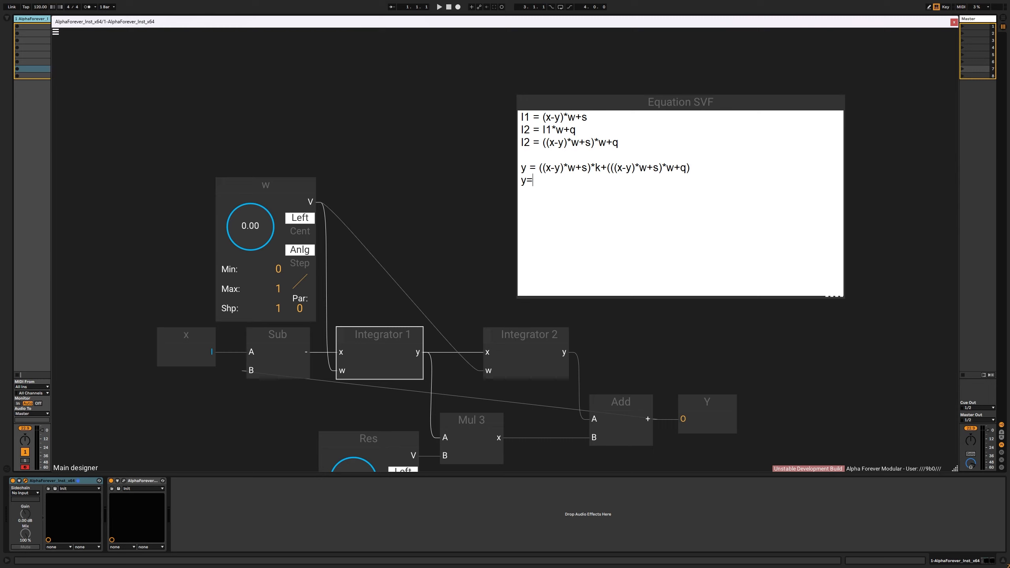
key(BackSpace)
text(= (wwx+gkw+gs+ks)
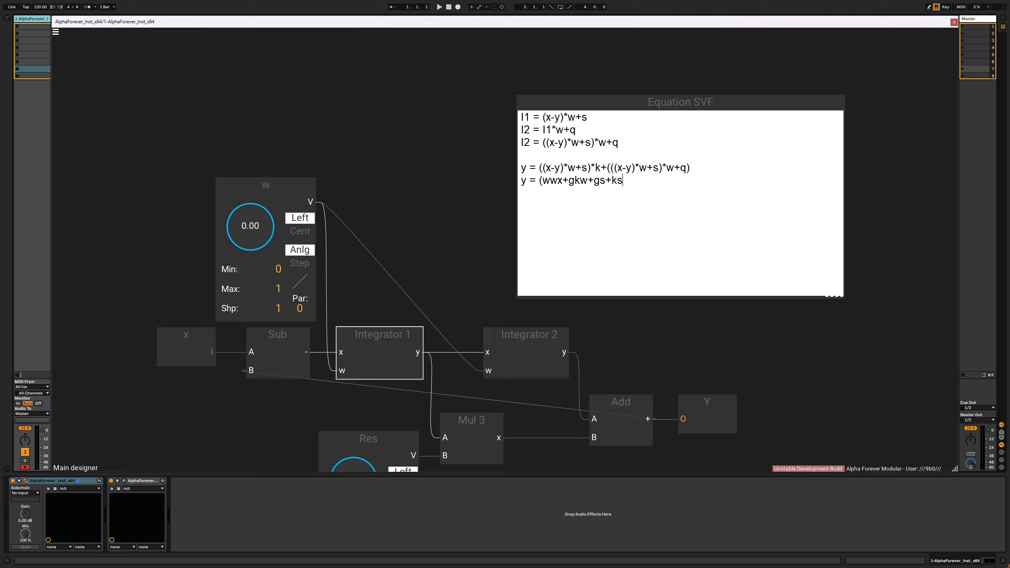
text(+q)/(ww+wk+1))
key(Return)
click(437, 172)
Shrink the Equation SVF box around its text and insert a blank line between the two y equations.
scroll(439, 171, down, 4)
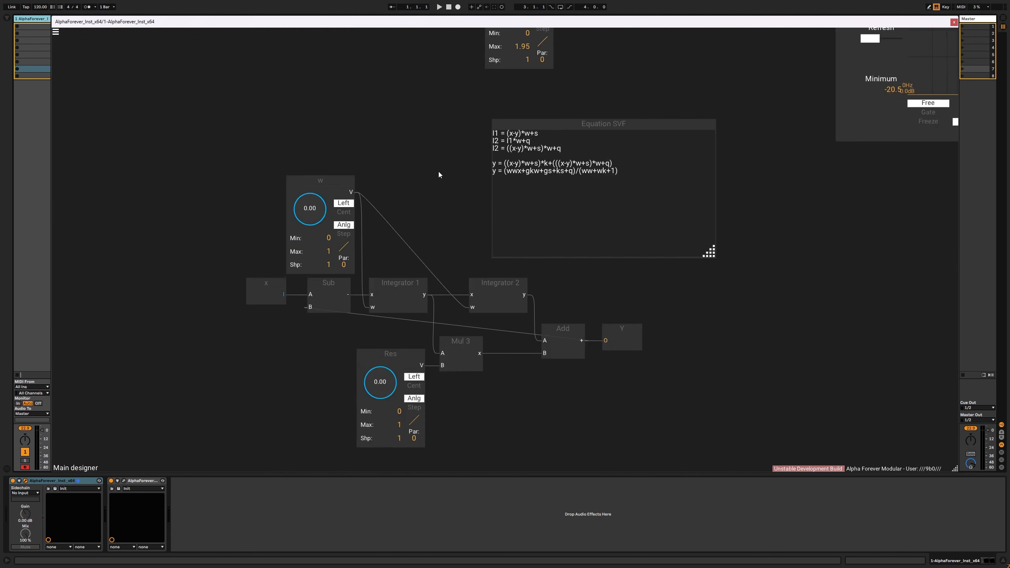
drag(439, 171, 397, 308)
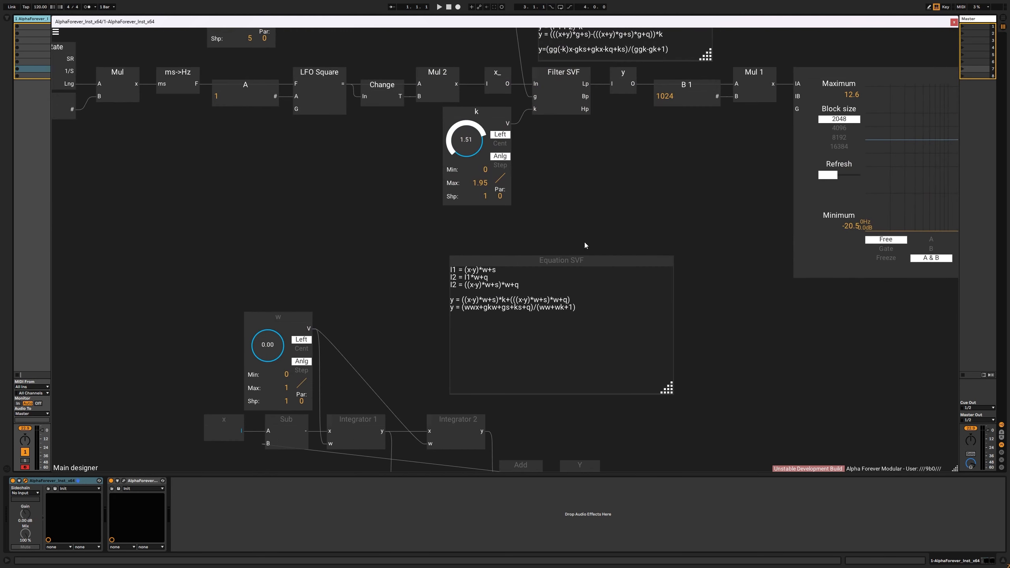
click(563, 99)
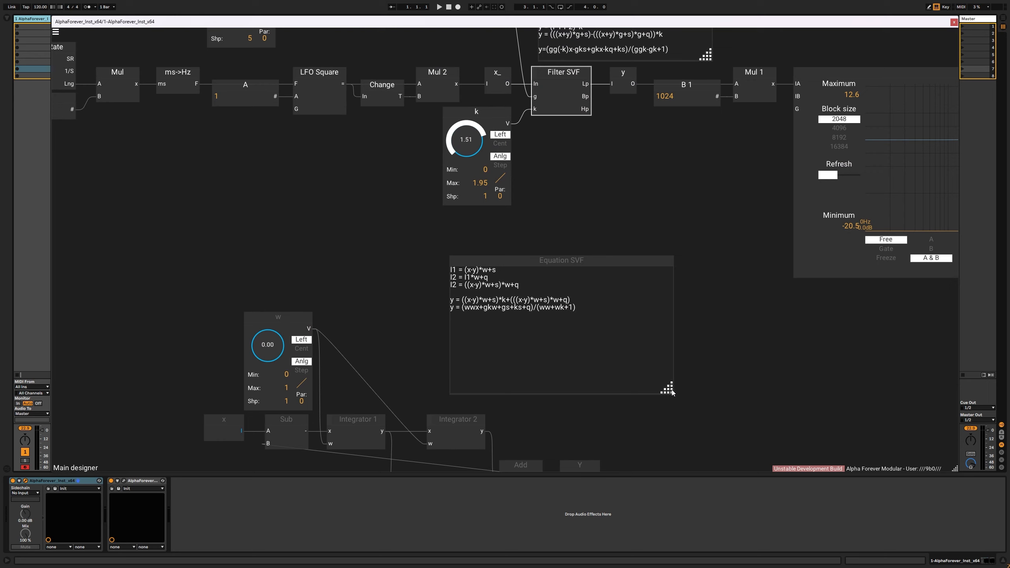
drag(672, 391, 619, 338)
click(586, 309)
click(579, 303)
key(Return)
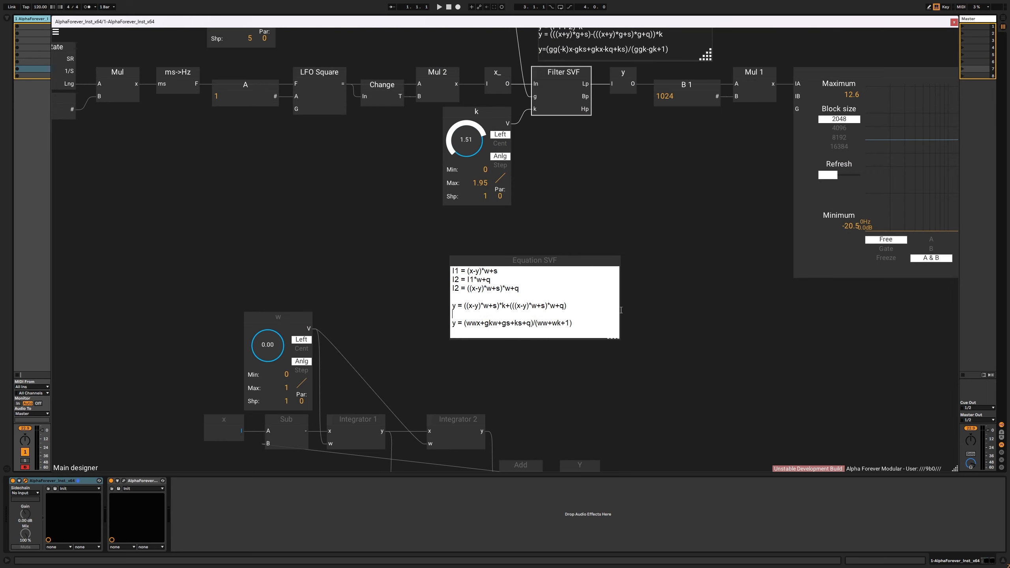
click(628, 296)
Copy the Equation SVF box into the Filter SVF block, placing it above the filter's blocks.
click(595, 284)
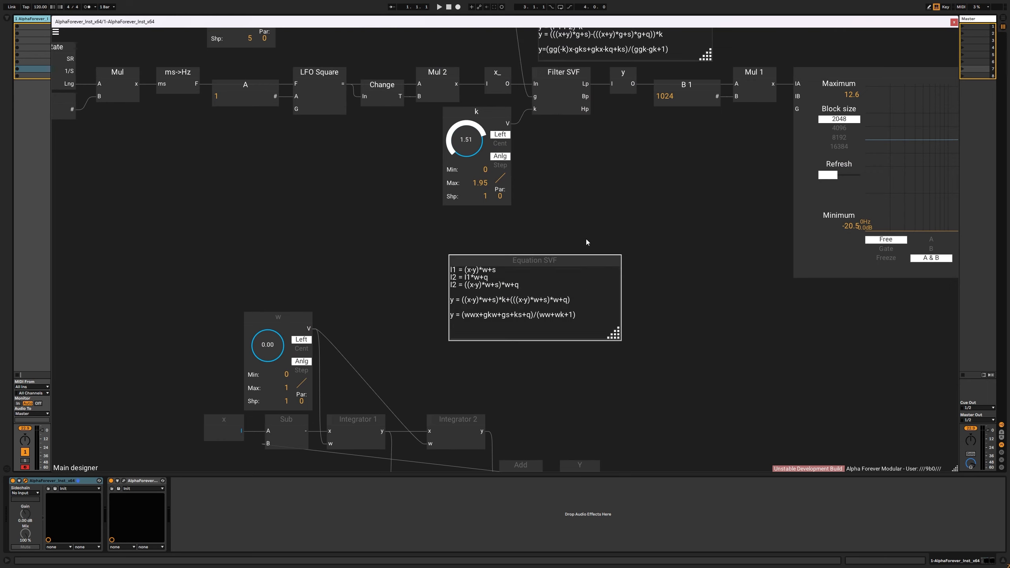
double_click(561, 90)
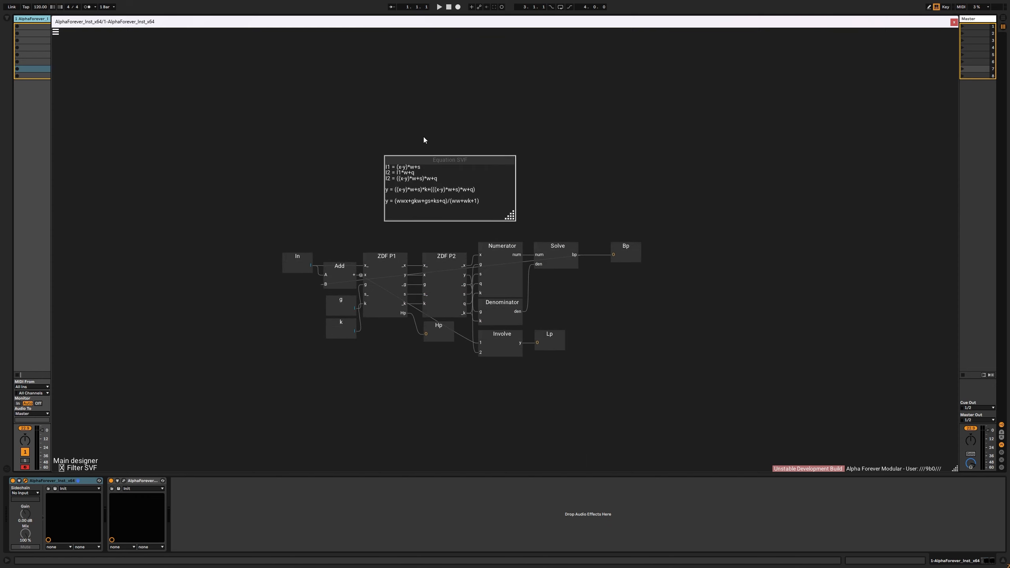
scroll(362, 225, up, 3)
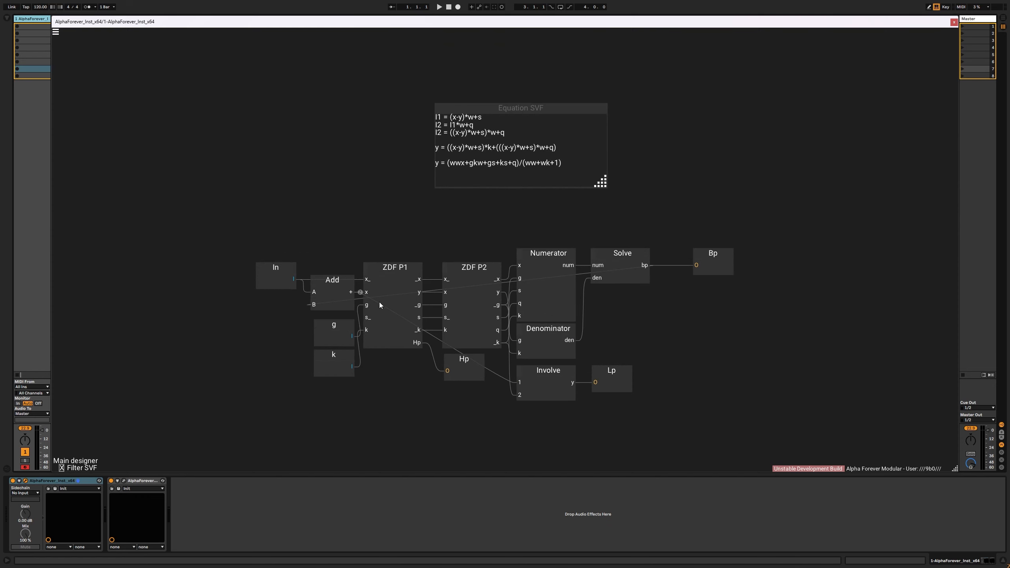
Replace the Add block in Filter SVF with a Sub block, fed at input B by Solve's bp output.
click(335, 281)
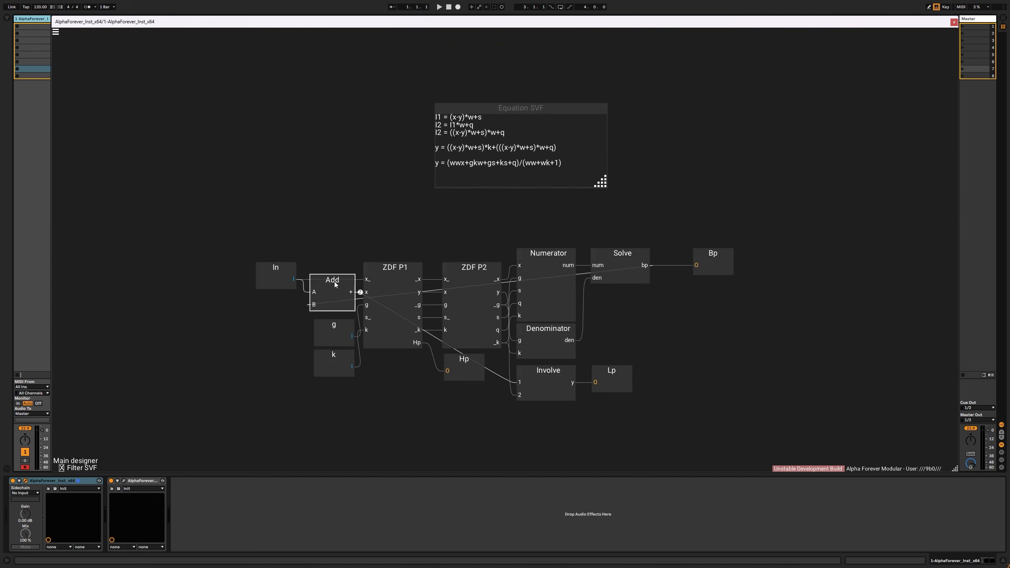
right_click(330, 302)
text(sub)
key(Return)
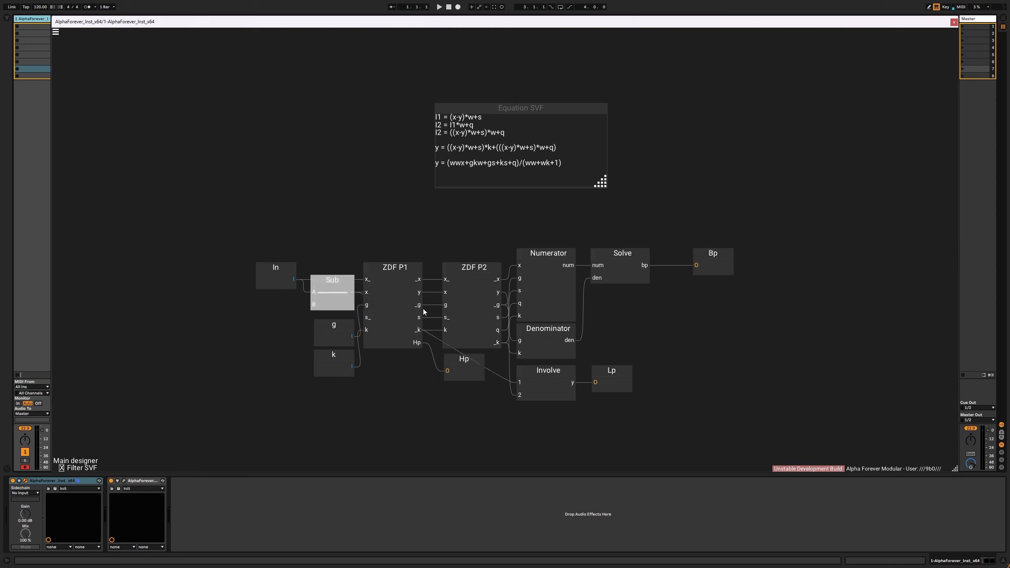
drag(647, 265, 314, 304)
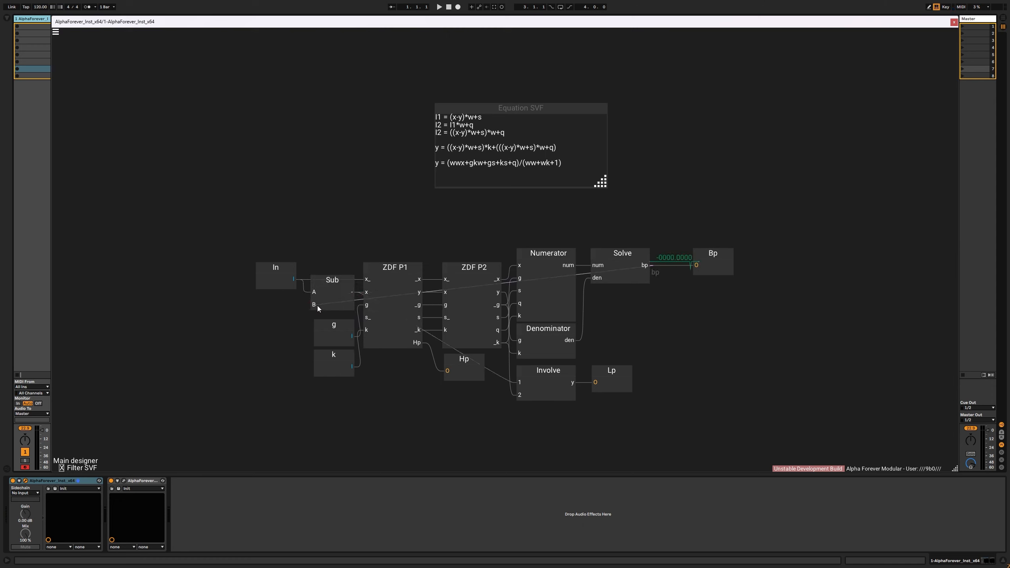
Inside ZDF P1, delete the 1-X and Mul blocks and feed the s output directly from Add 1.
right_click(389, 302)
click(394, 296)
double_click(393, 294)
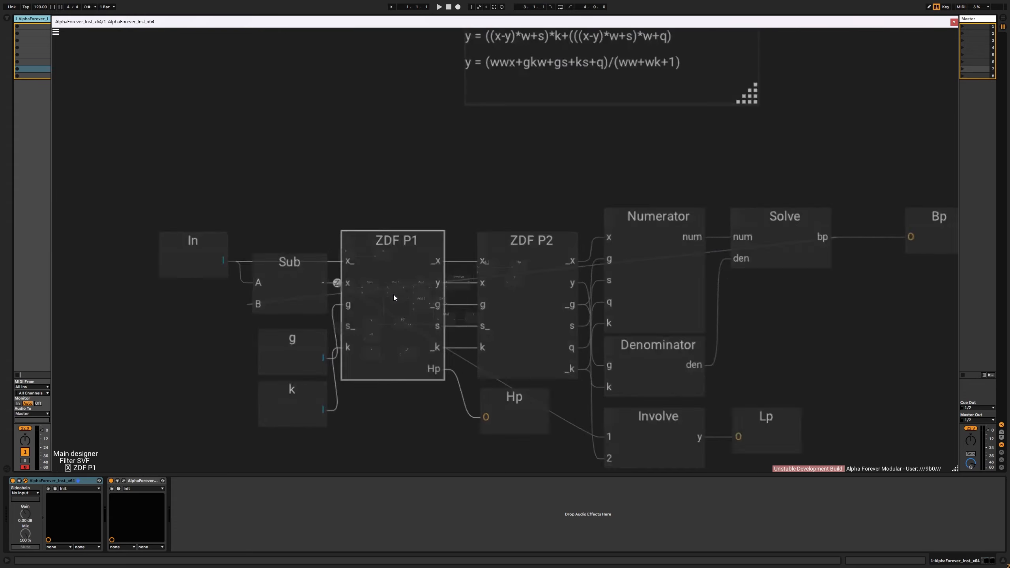
click(406, 351)
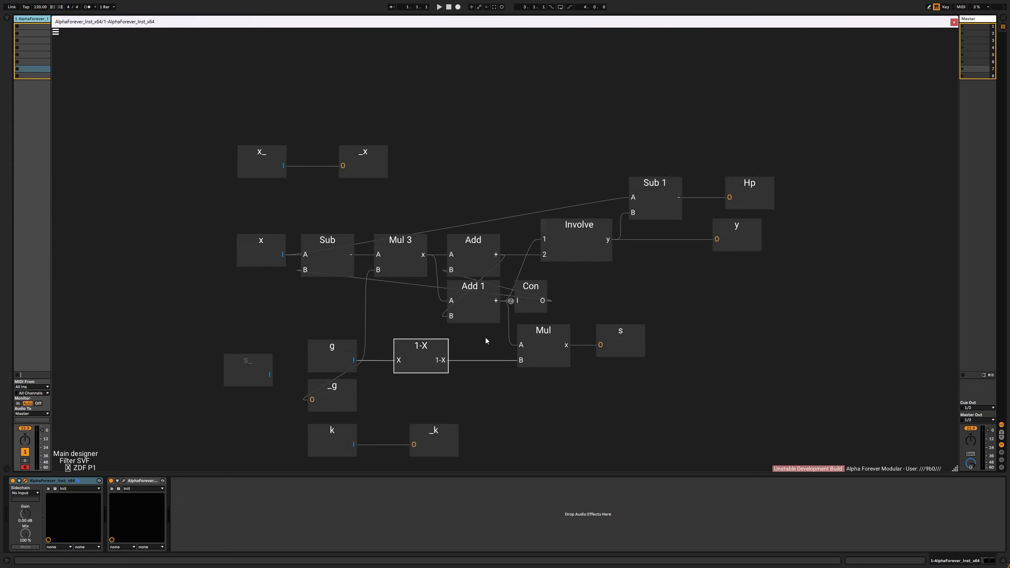
shift+click(530, 330)
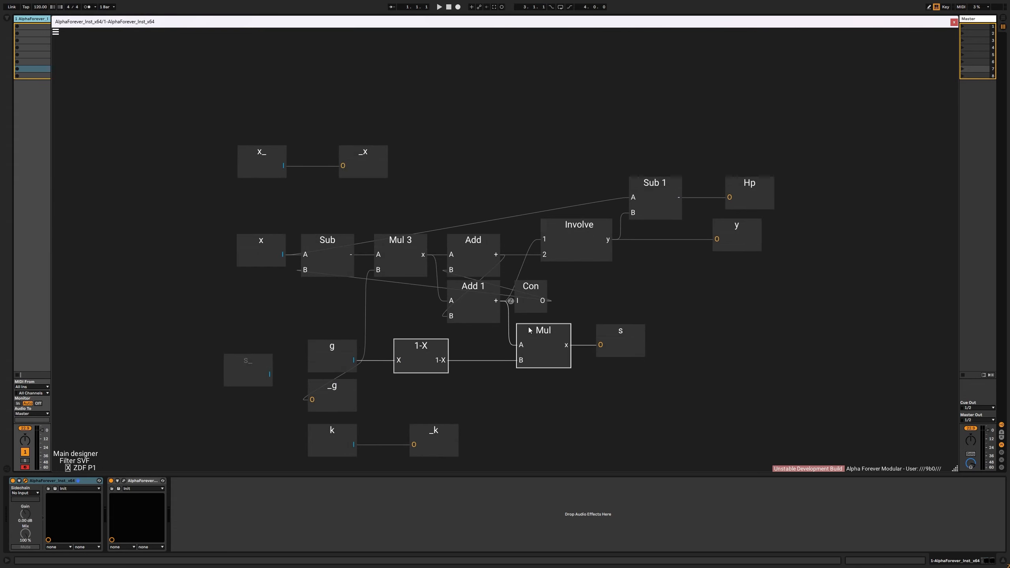
key(Delete)
drag(494, 298, 540, 330)
click(600, 299)
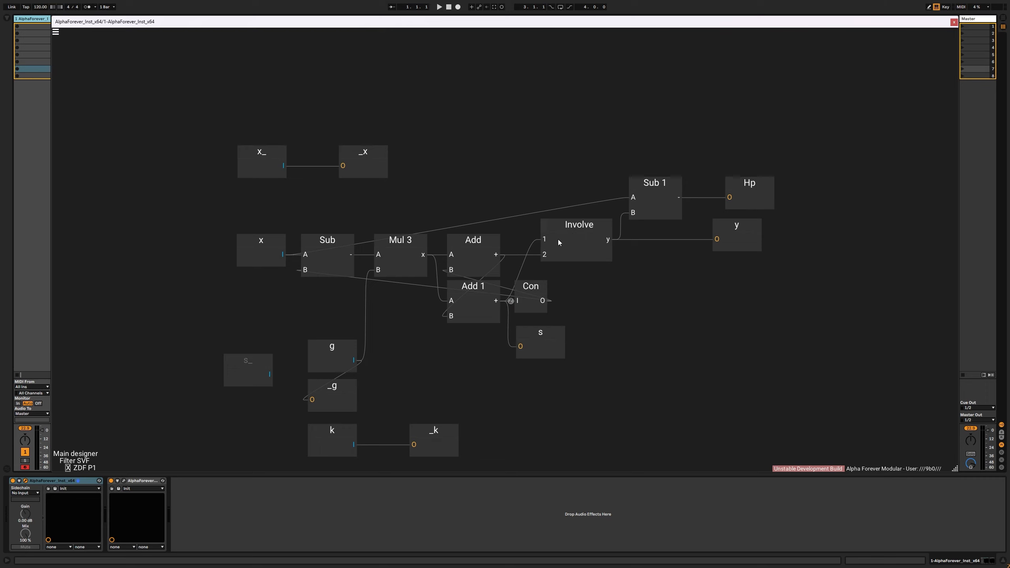
Delete the Sub 1 block and the Hp output from ZDF P1.
click(662, 183)
key(Delete)
click(742, 188)
key(Delete)
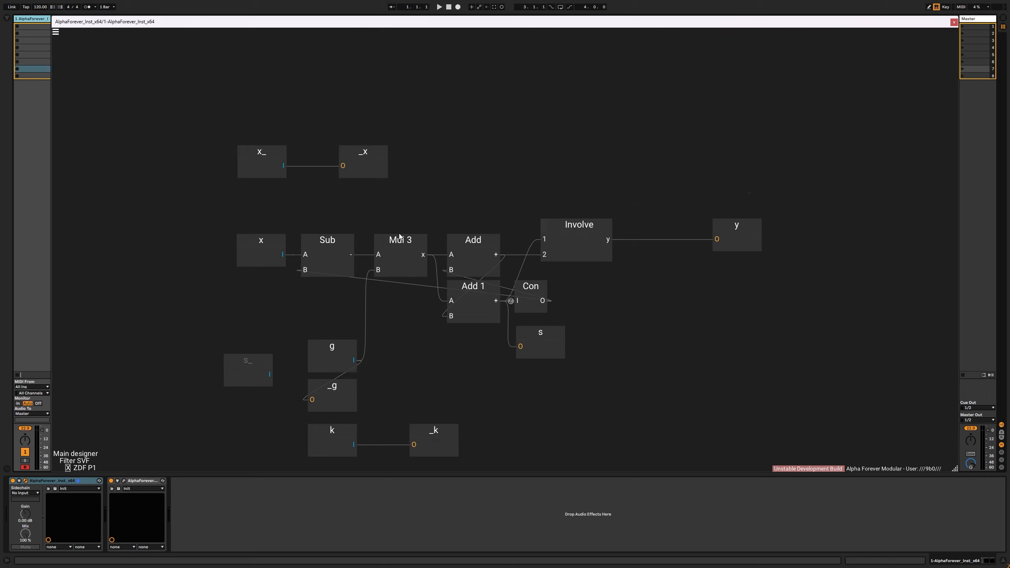
Delete the Sub block in ZDF P1, connect x directly to Mul 3's A input, and move x closer to Mul 3.
click(333, 245)
key(Delete)
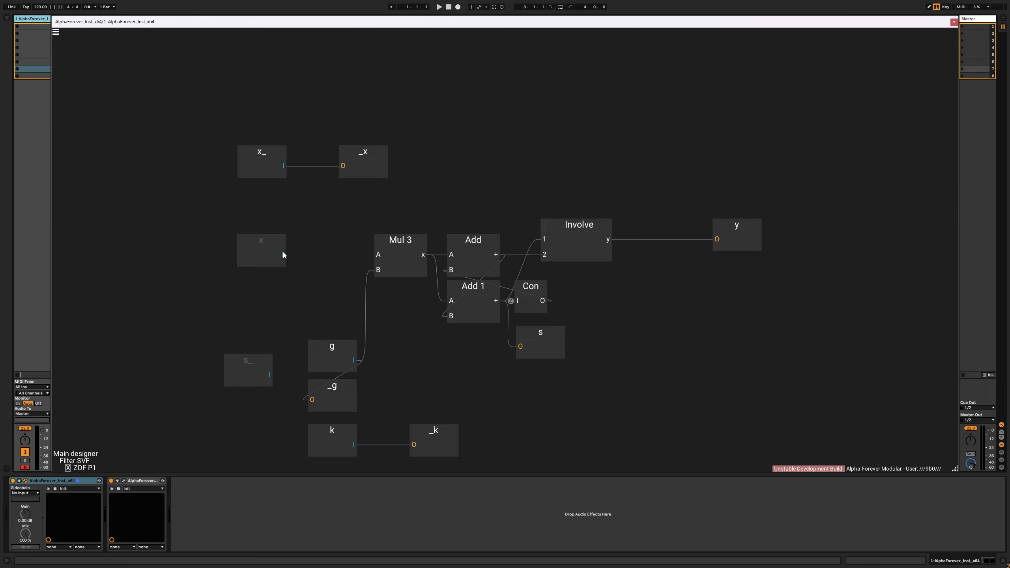
mouse_move(283, 253)
mouse_down()
mouse_move(360, 256)
mouse_move(290, 245)
mouse_up()
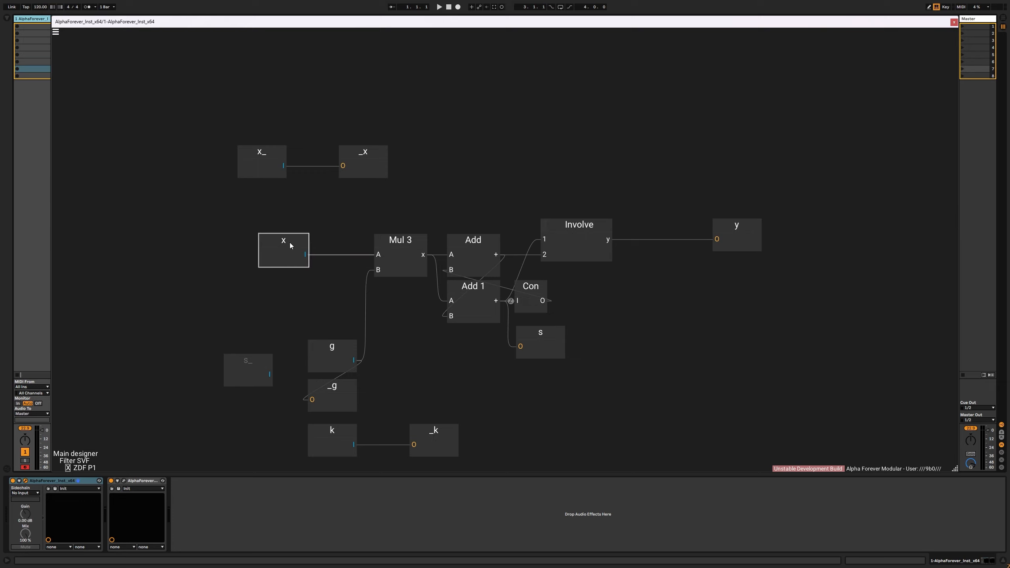
click(326, 203)
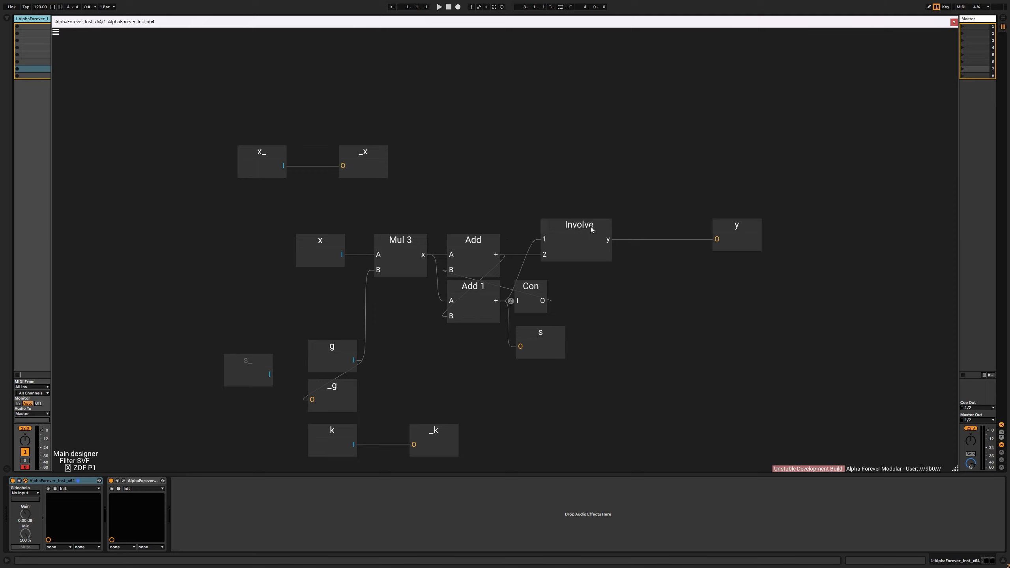
Move the Involve block and the y output closer to the Add block.
drag(590, 226, 568, 226)
drag(723, 220, 632, 221)
click(612, 172)
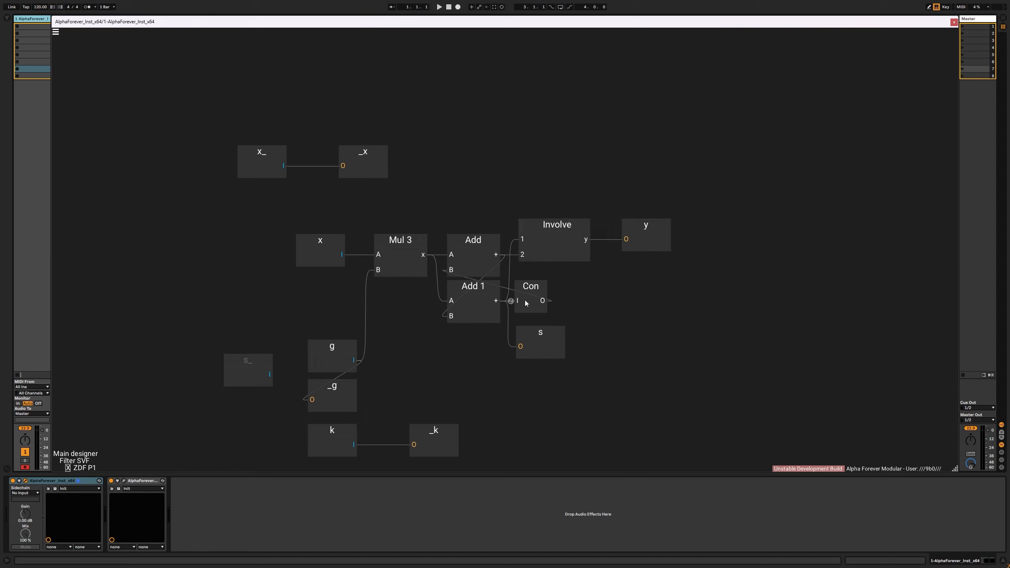
Return to the Filter SVF level and rename the ZDF P1 block as I1.
double_click(639, 305)
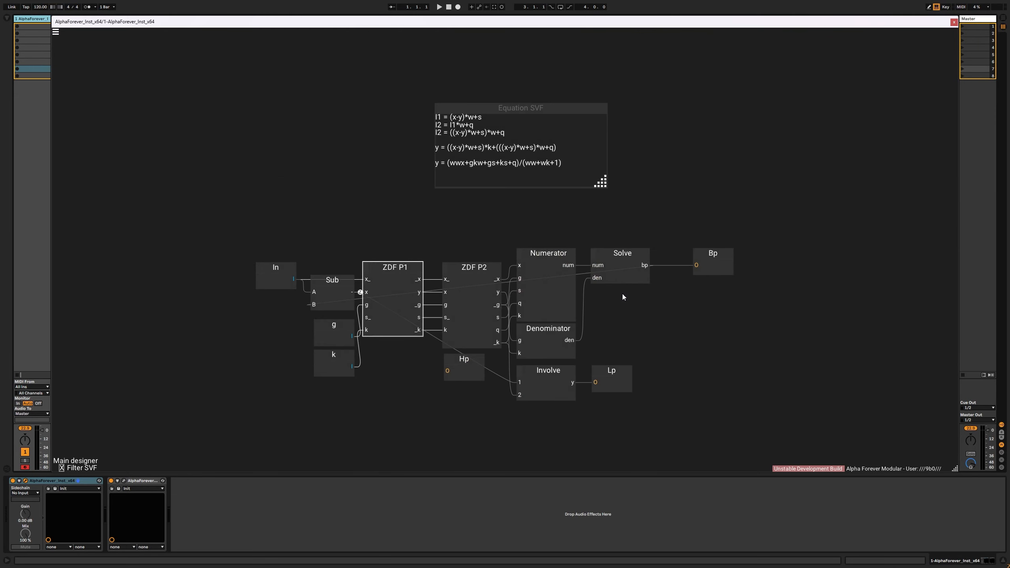
double_click(393, 266)
text(I1)
click(374, 241)
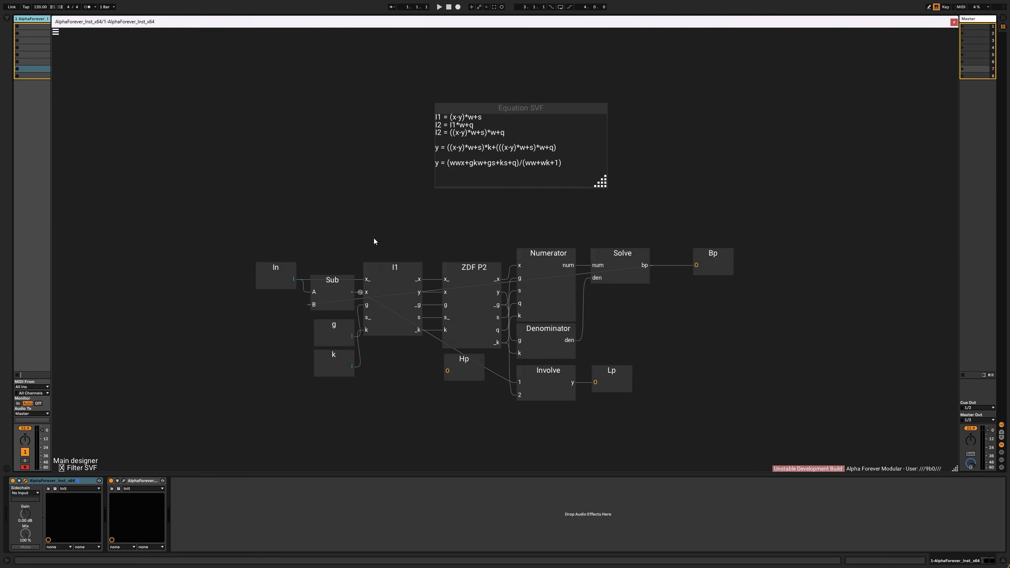
Rename the ZDF P2 block as I2 and go inside it.
double_click(467, 269)
text(I2)
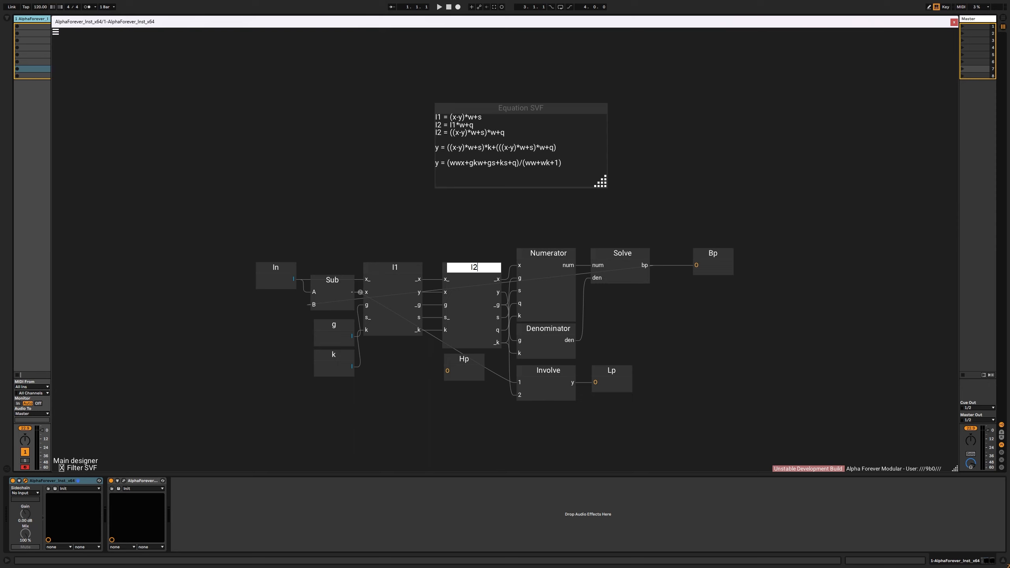
double_click(478, 308)
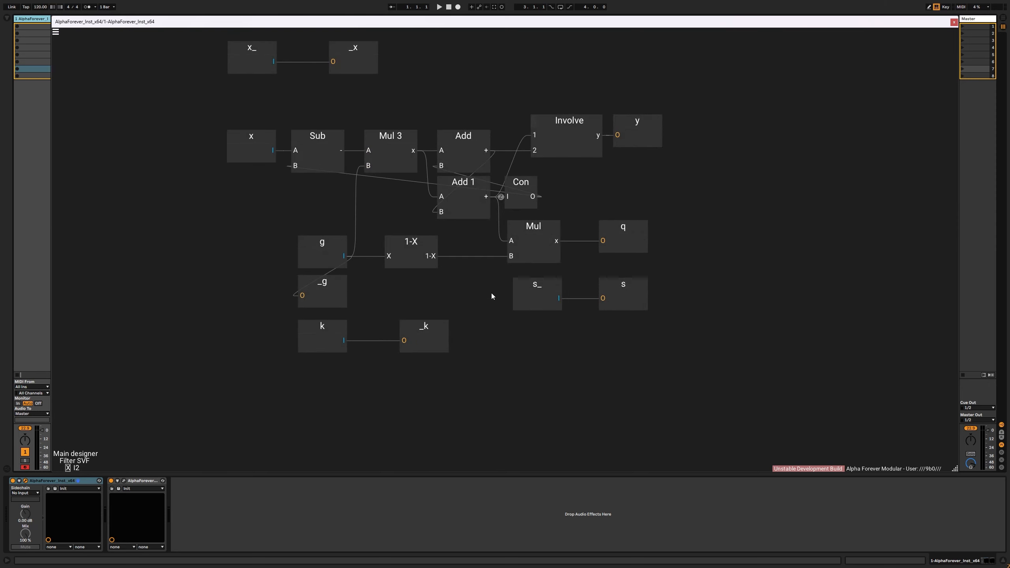
Delete the Sub block in I2 and connect x directly to Mul 3's A input.
click(527, 226)
drag(465, 310, 521, 407)
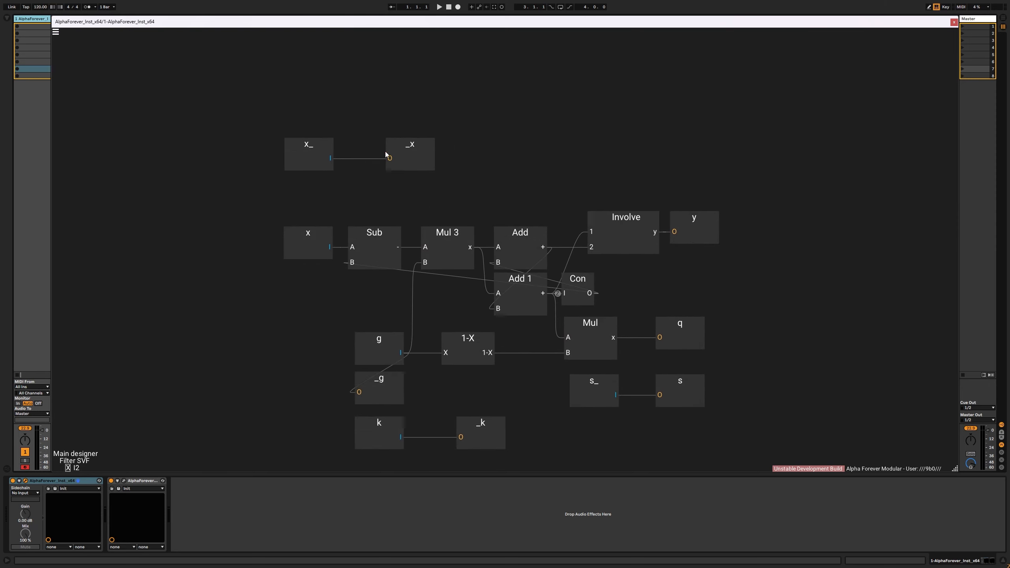
click(367, 237)
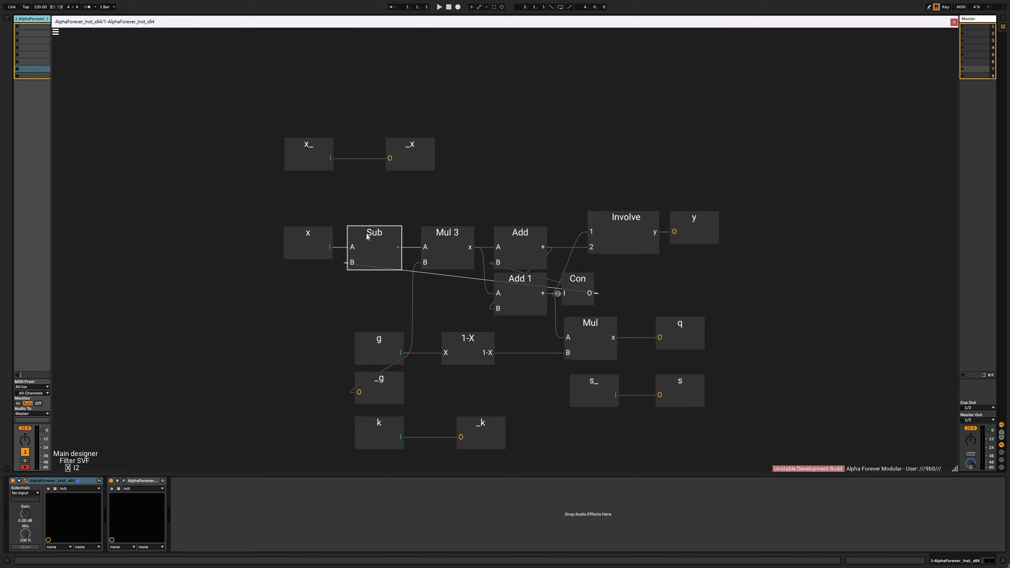
key(Delete)
drag(330, 247, 425, 247)
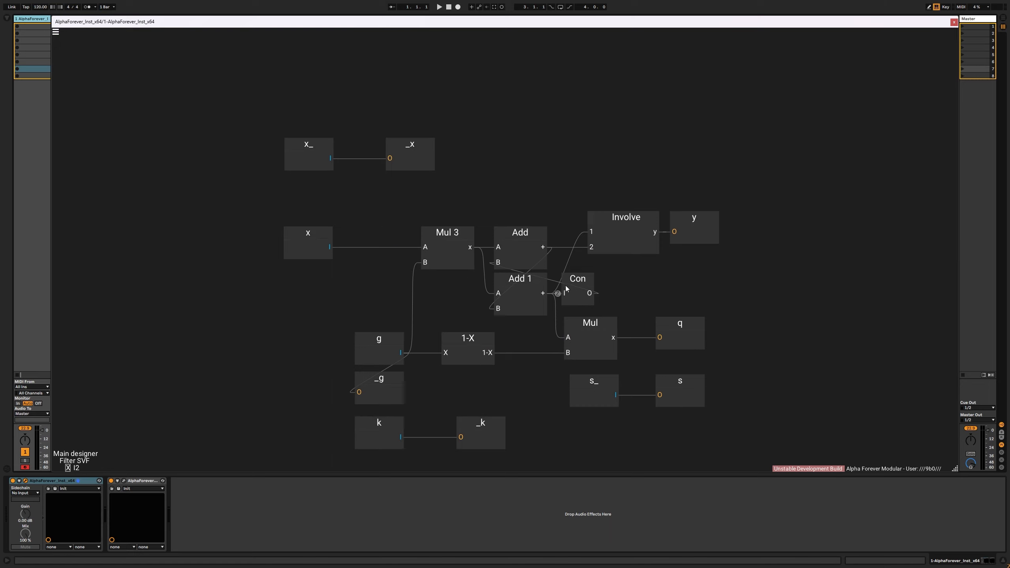
Delete the 1-X and Mul blocks in I2 and place the q output under Con, fed directly by Add 1.
click(466, 336)
shift+click(601, 323)
key(Delete)
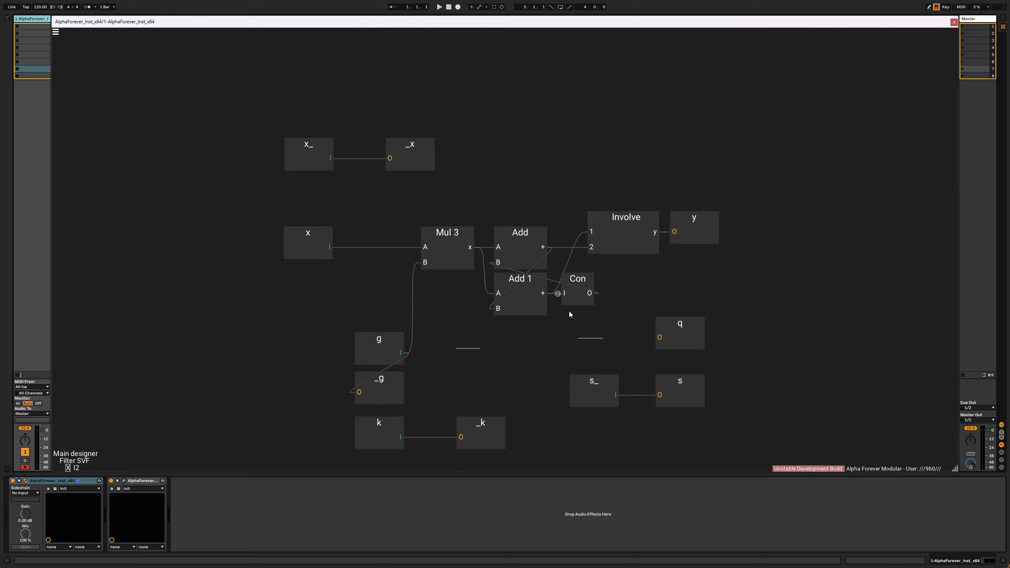
drag(544, 293, 576, 342)
click(677, 321)
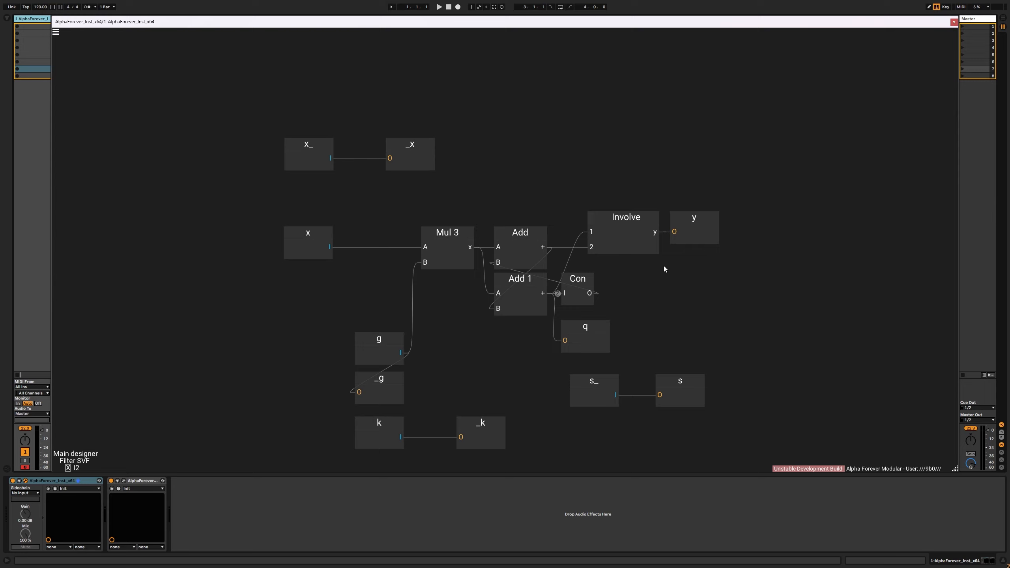
Move the Involve block closer to the Add block.
drag(564, 188, 678, 293)
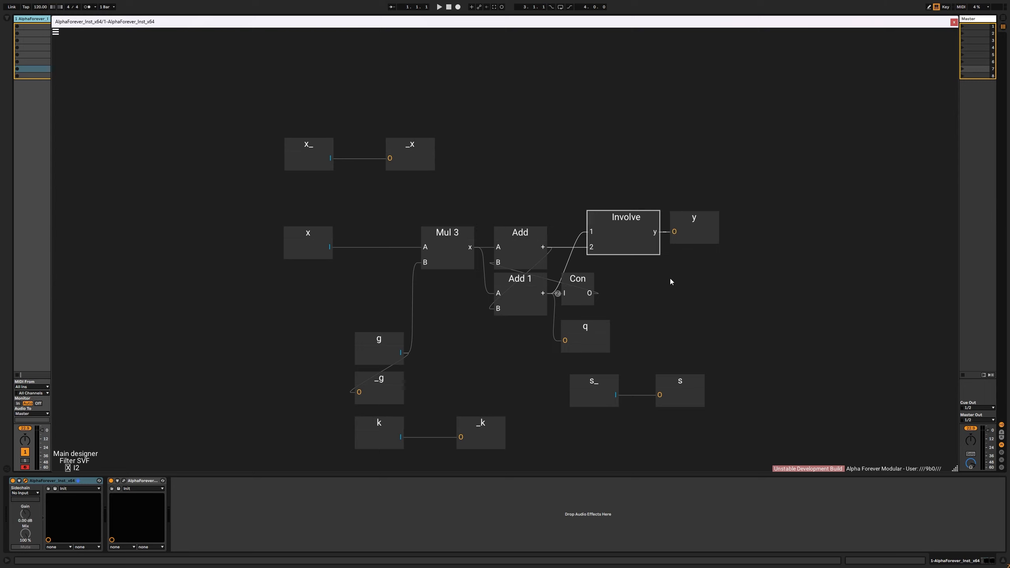
drag(622, 217, 599, 215)
click(590, 176)
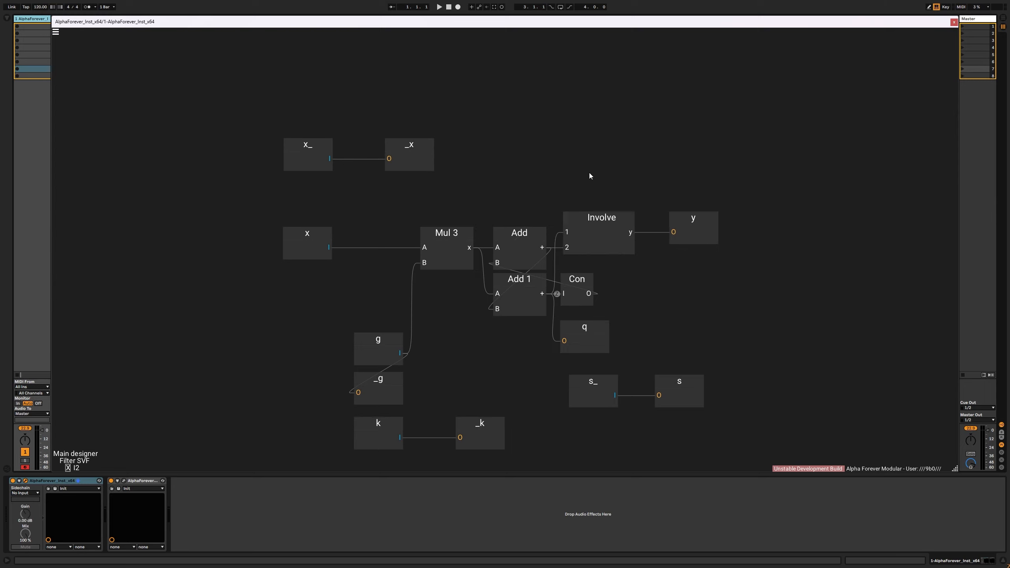
Rename the g input as w and the _g output as _w in I2.
double_click(377, 346)
text(w)
key(Return)
double_click(380, 379)
text(_w)
key(Return)
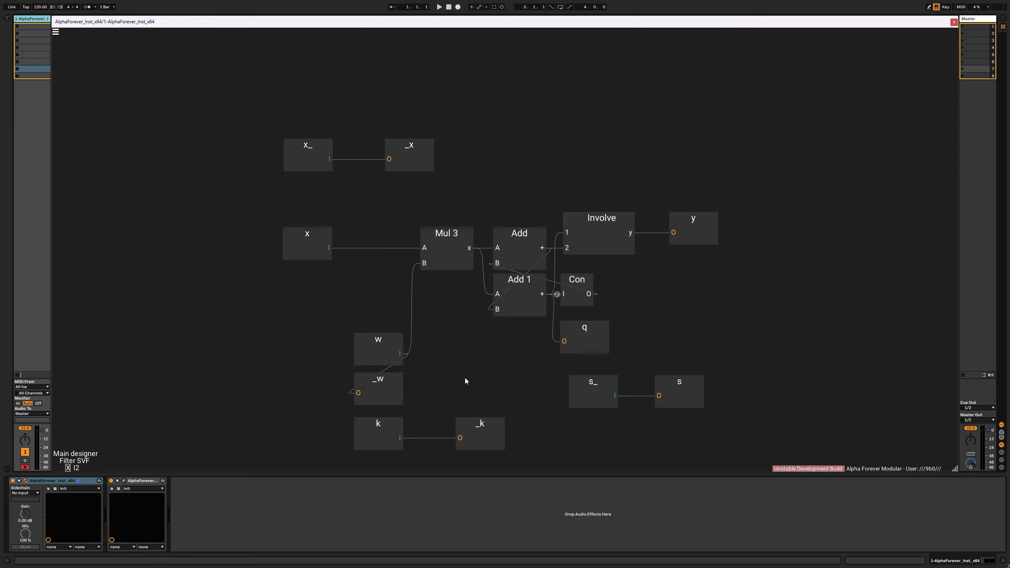
Switch to the I1 block, rename its g input as w and its _g output as _w, and return to Filter SVF.
double_click(464, 377)
double_click(389, 311)
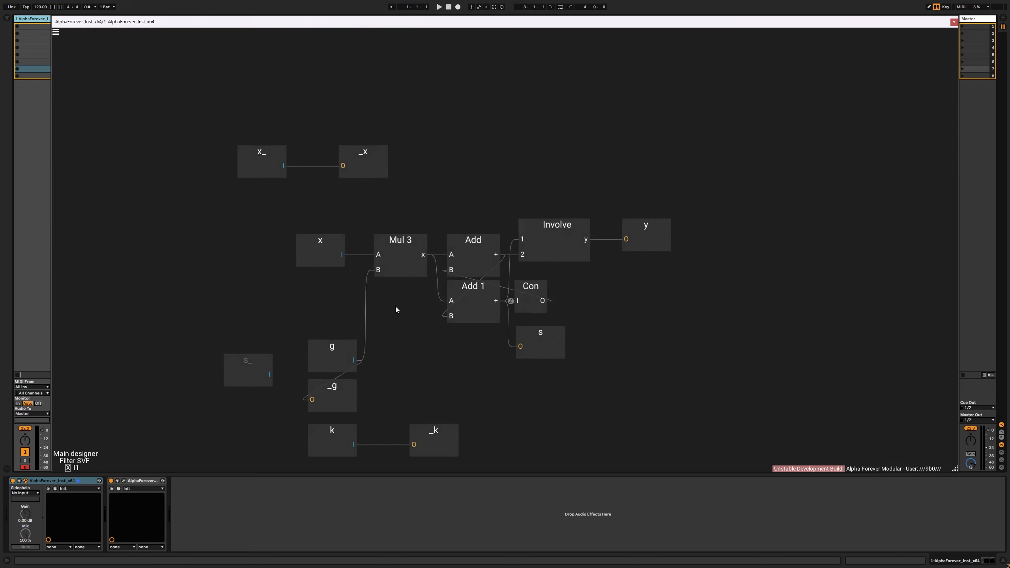
double_click(333, 349)
text(w)
key(Return)
double_click(334, 385)
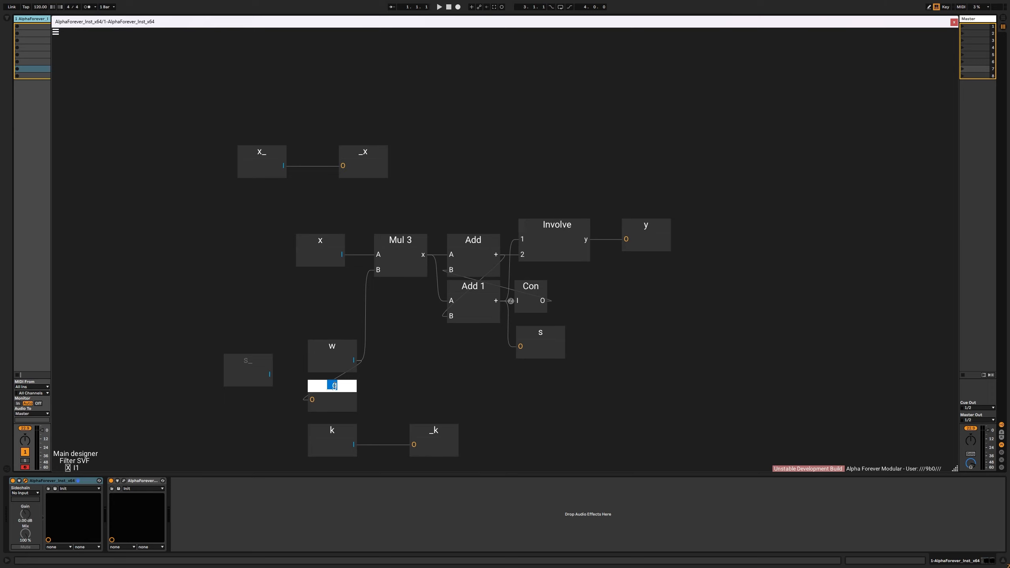
text(_w)
key(Return)
double_click(414, 381)
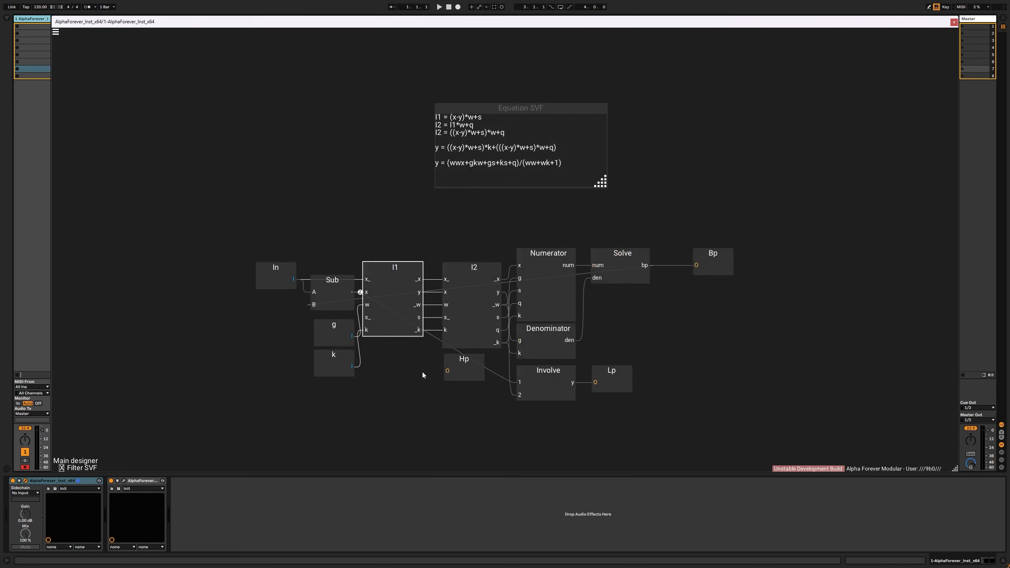
Open the Numerator block and delete all its inputs and math blocks, keeping Add8, num and the equation text box.
double_click(540, 292)
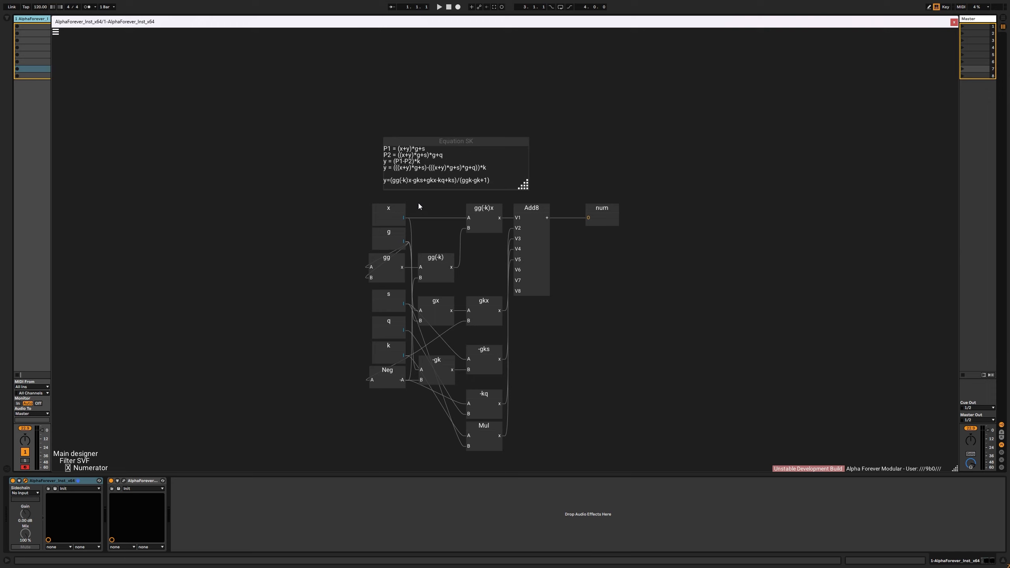
drag(418, 206, 518, 489)
key(Delete)
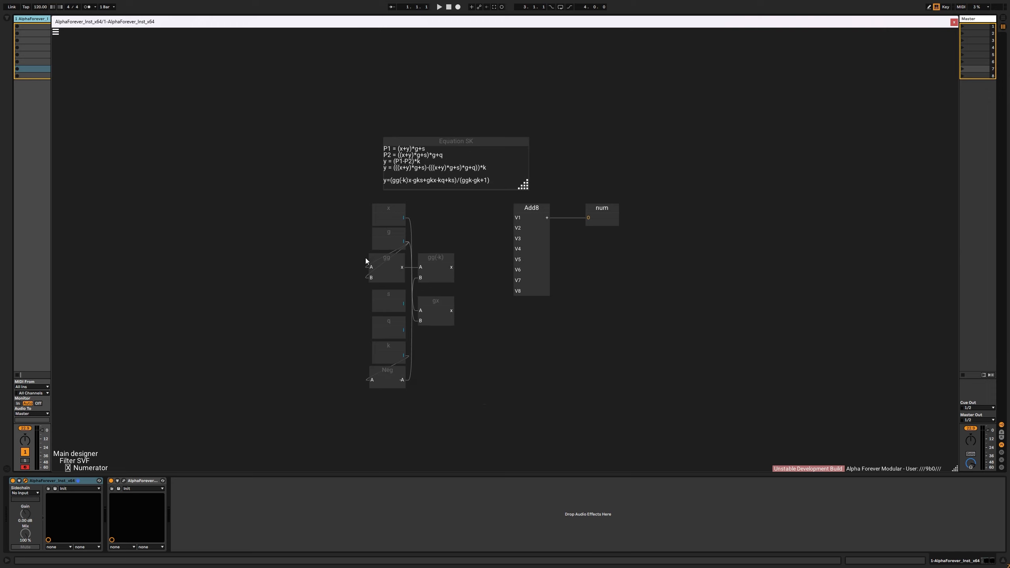
drag(339, 200, 525, 458)
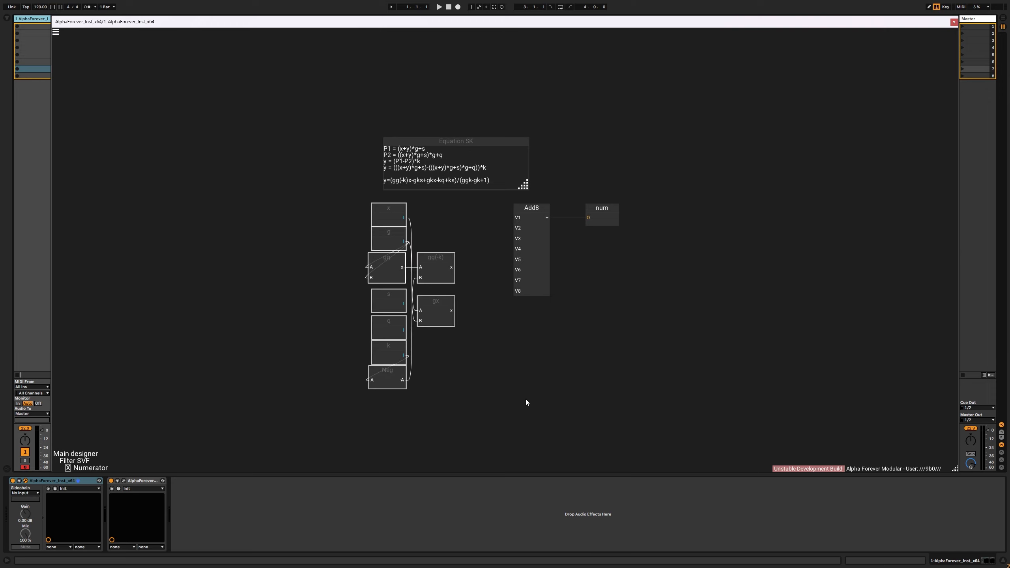
key(Delete)
Add an In block to the Numerator under the equation text box and name it x.
scroll(417, 252, up, 5)
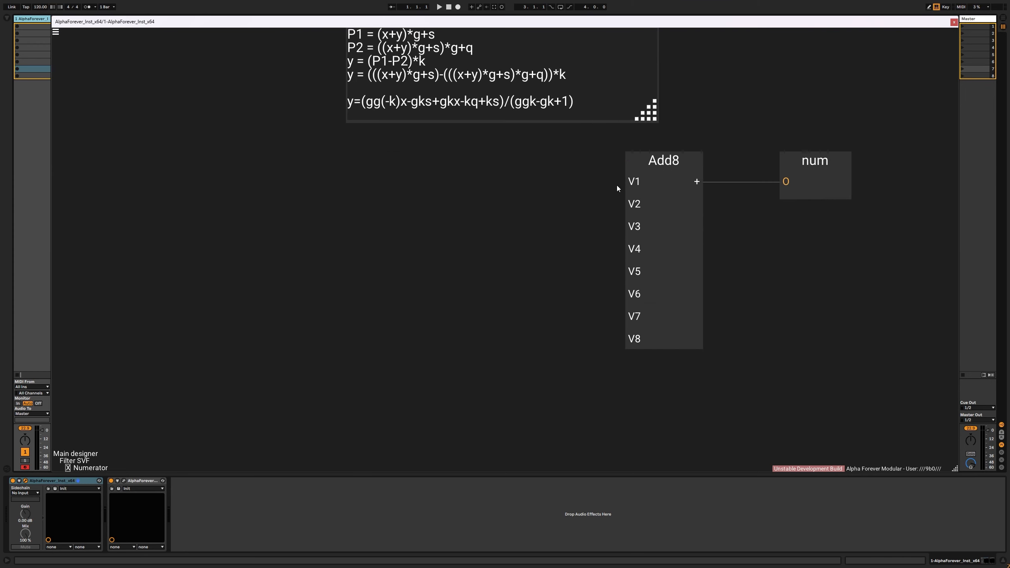
drag(445, 173, 454, 231)
right_click(298, 215)
mouse_move(313, 248)
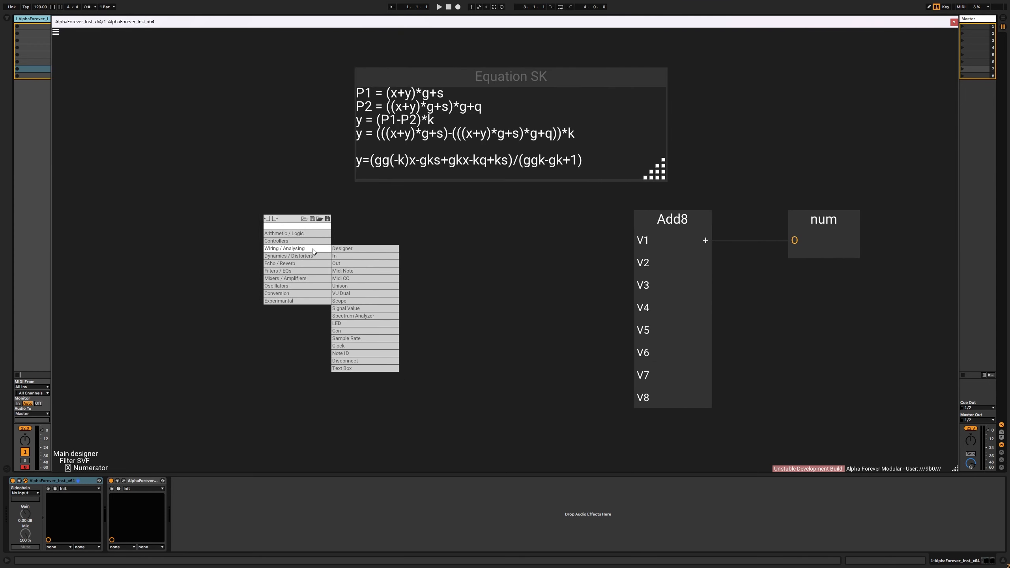
click(348, 256)
double_click(301, 200)
text(x)
drag(376, 220, 370, 221)
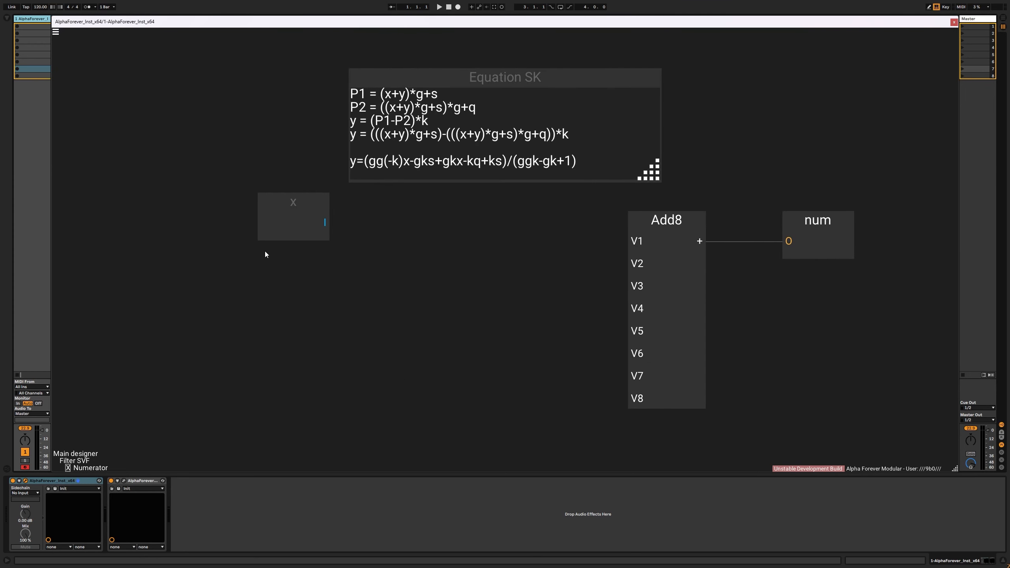
Replace the Equation SK text box in the Numerator with a copy of the Equation SVF text box from the Filter SVF level.
right_click(264, 252)
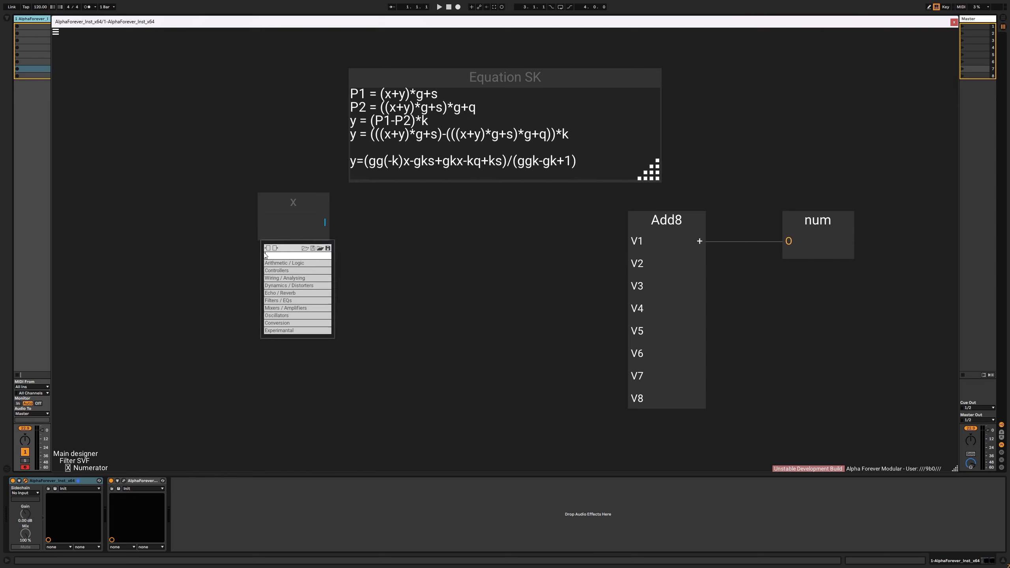
double_click(503, 78)
double_click(487, 176)
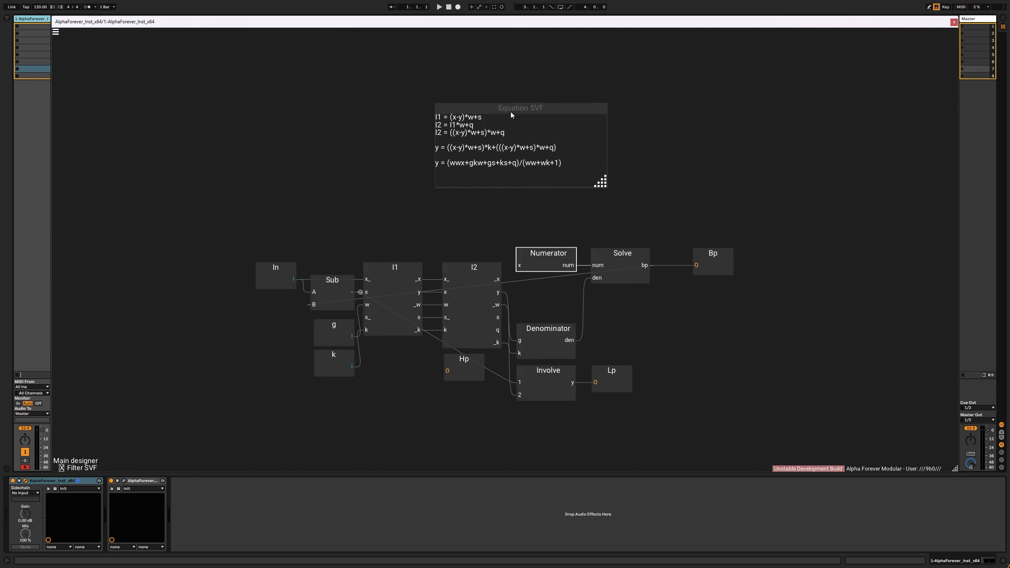
click(511, 114)
right_click(532, 263)
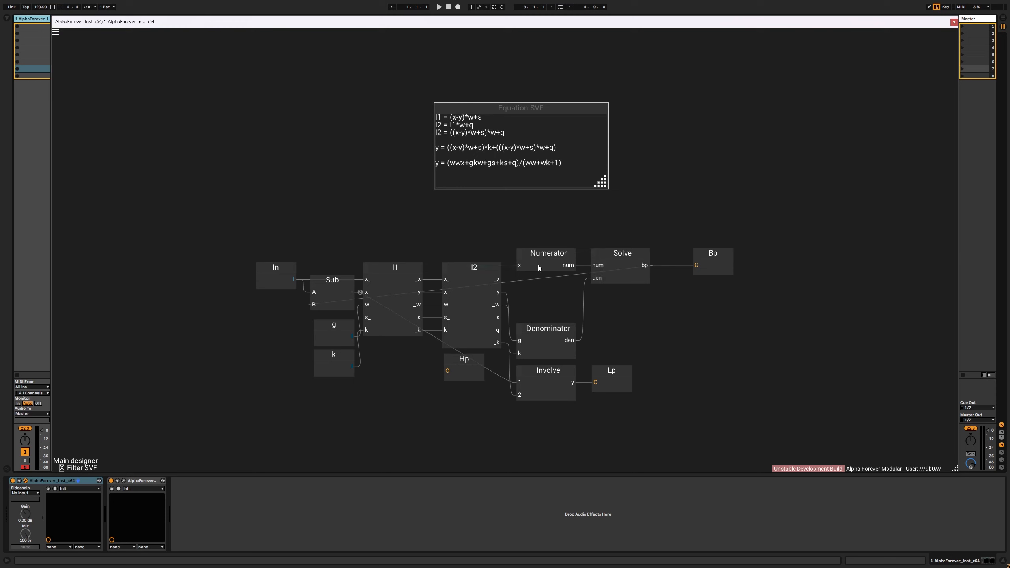
click(540, 234)
double_click(546, 270)
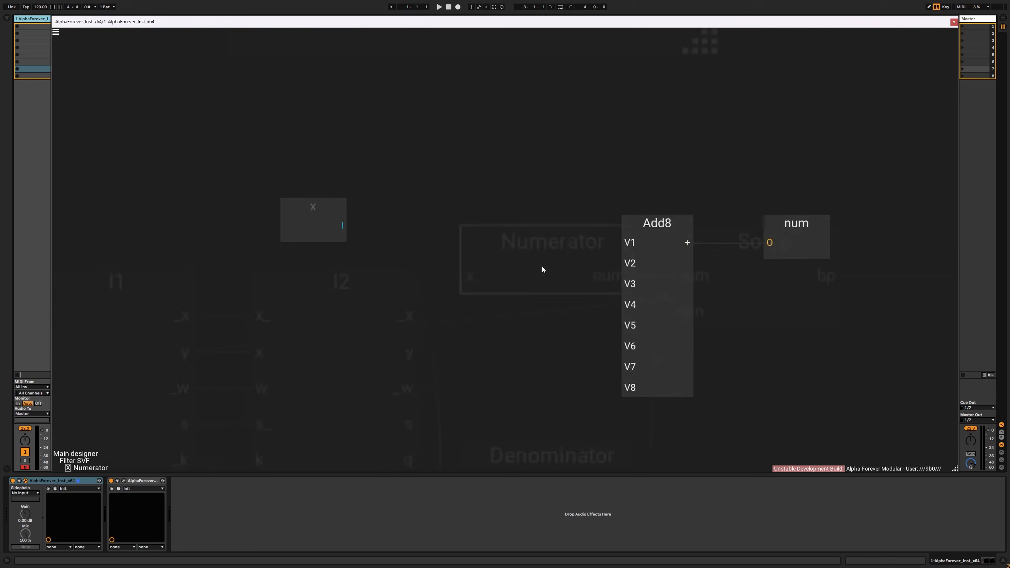
drag(404, 136, 415, 30)
click(406, 197)
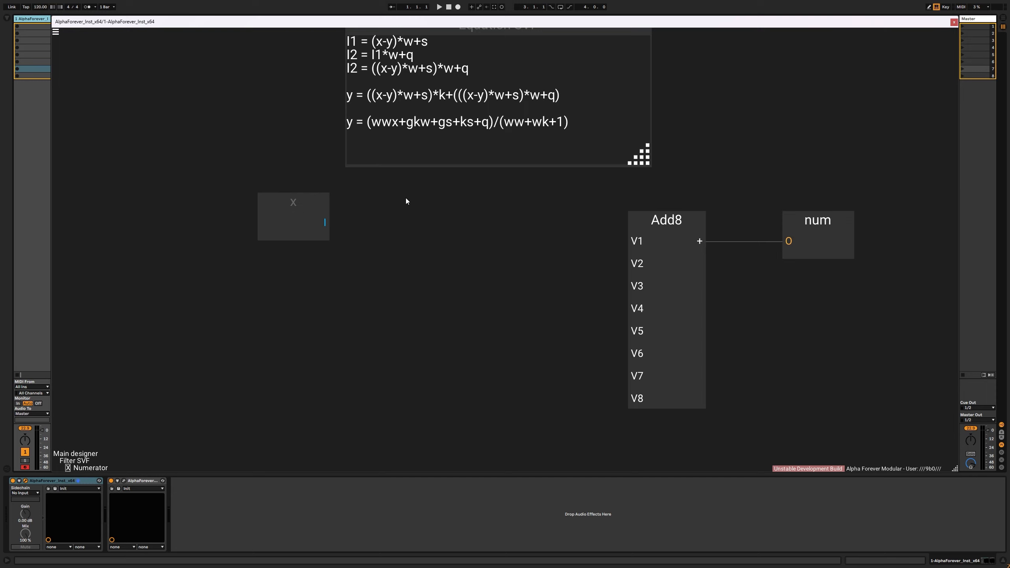
drag(420, 205, 430, 280)
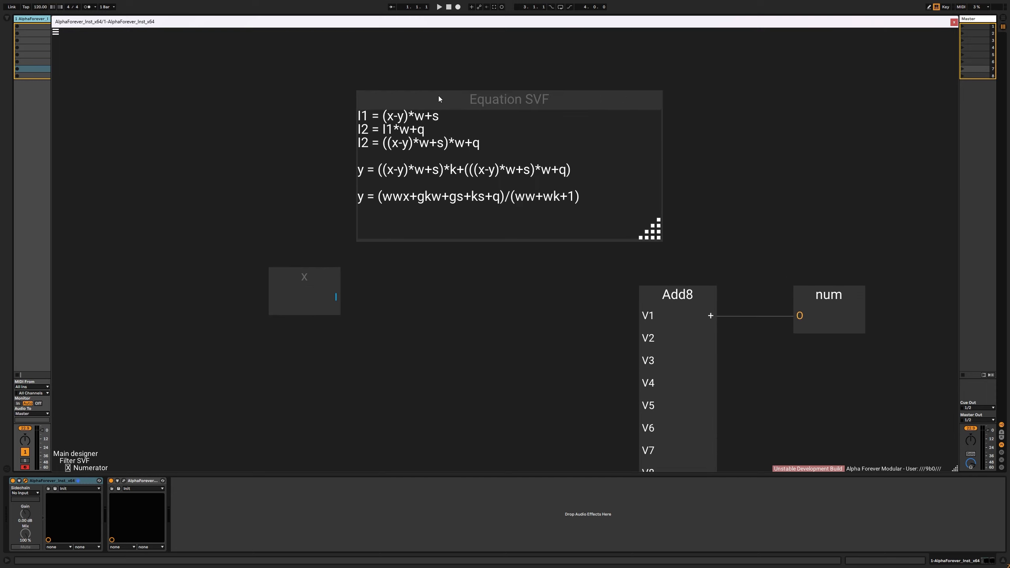
drag(439, 101, 442, 73)
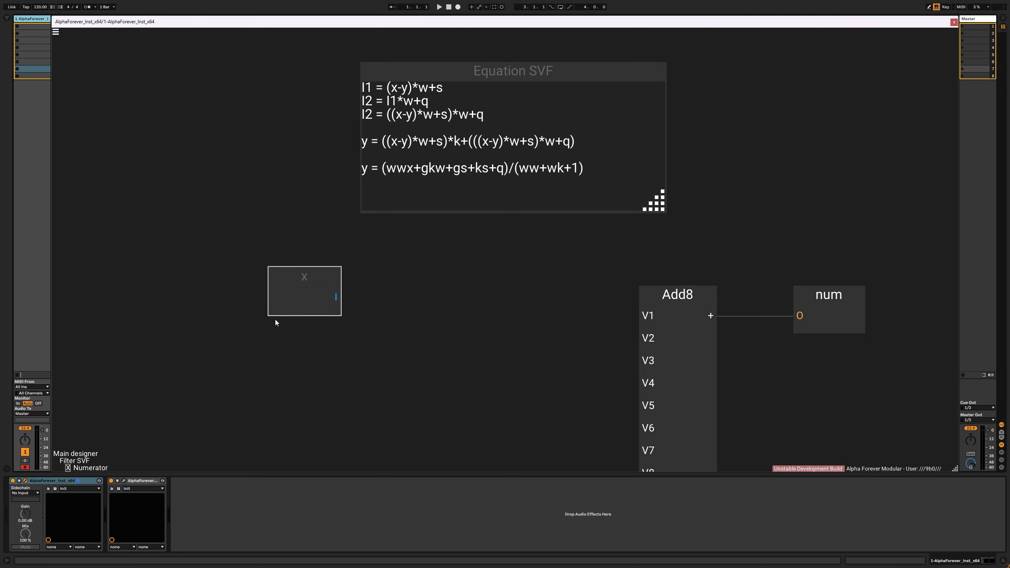
Place two copies of the x input below it, named w and s.
key(ctrl+v)
double_click(306, 332)
text(w)
click(389, 327)
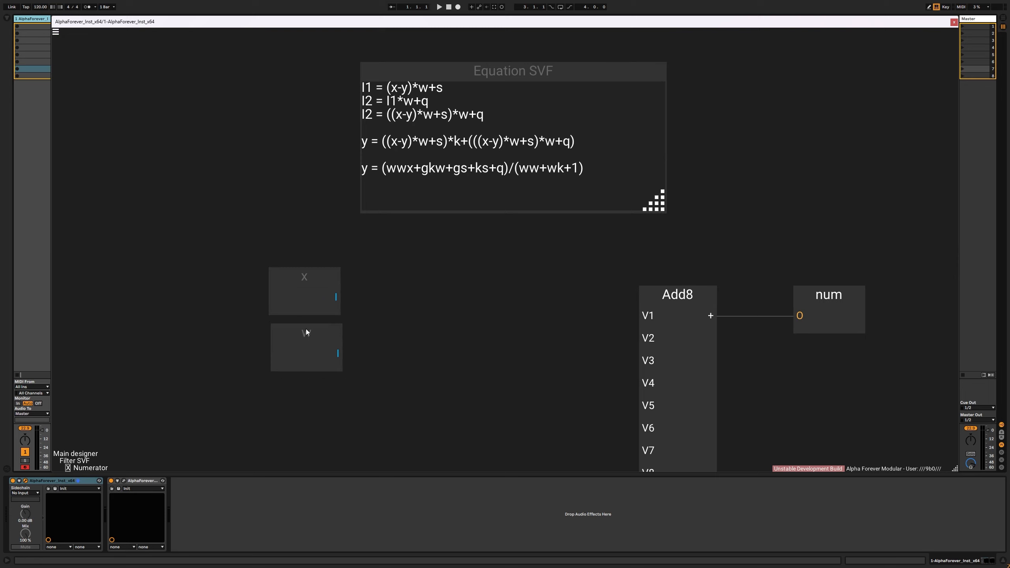
click(306, 333)
key(ctrl+c)
key(ctrl+v)
double_click(304, 399)
text(s)
Duplicate the s input below itself and name the copy q.
drag(363, 400, 371, 348)
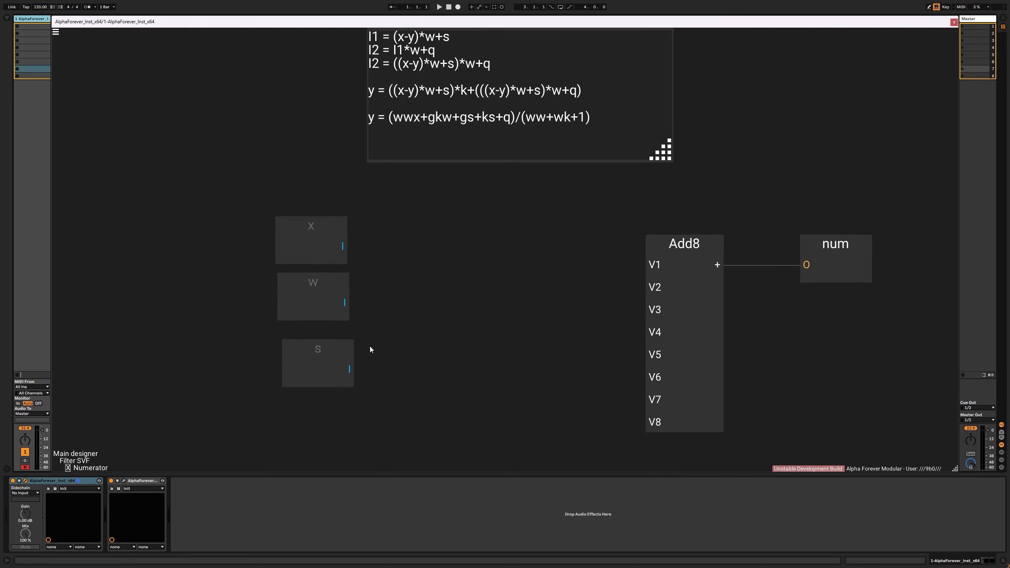
click(320, 350)
key(ctrl+c)
key(ctrl+v)
double_click(318, 407)
text(q)
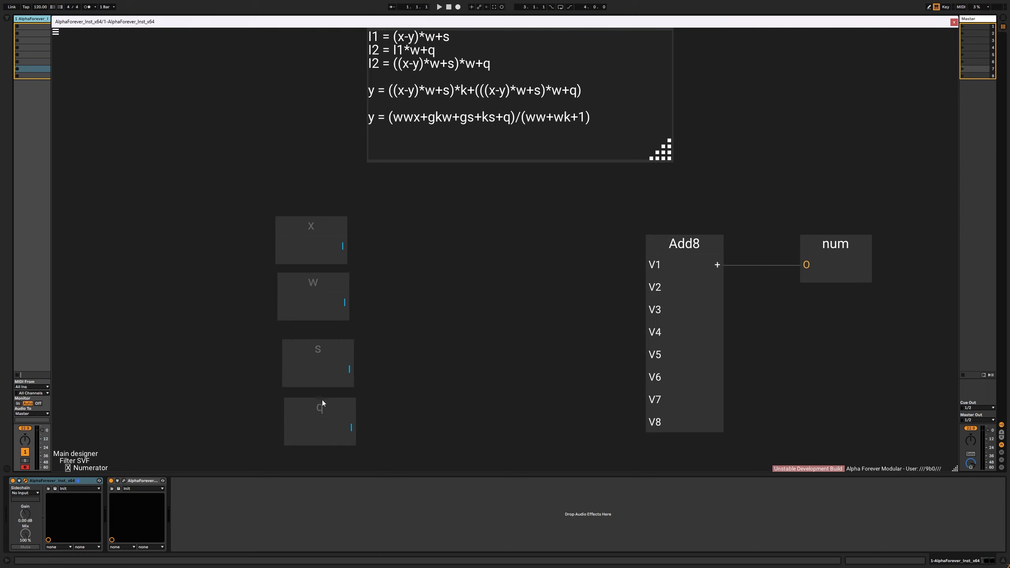
Duplicate the q input below itself and name the copy k.
click(322, 403)
key(ctrl+c)
drag(307, 416, 317, 365)
key(ctrl+v)
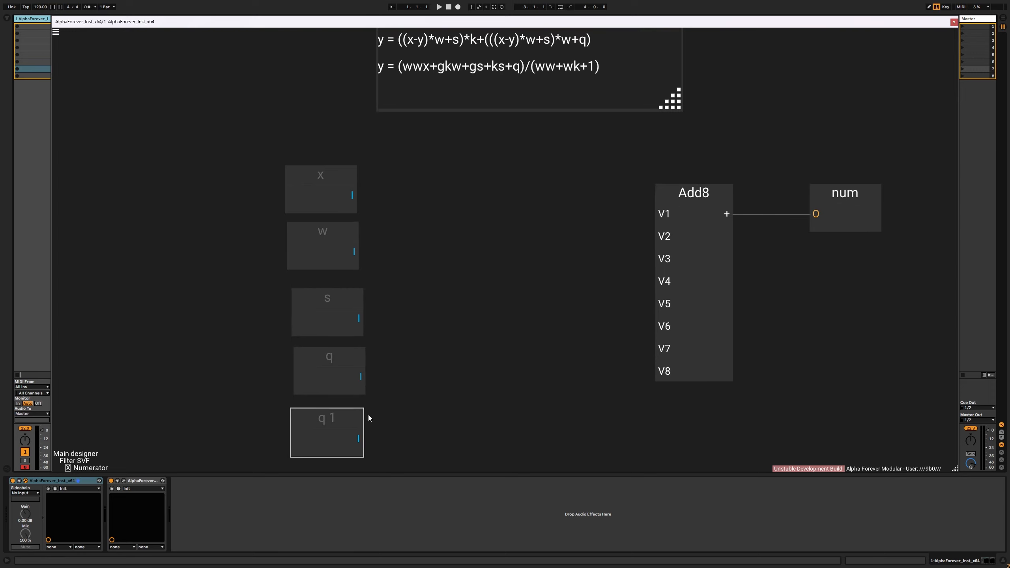
double_click(324, 417)
key(BackSpace)
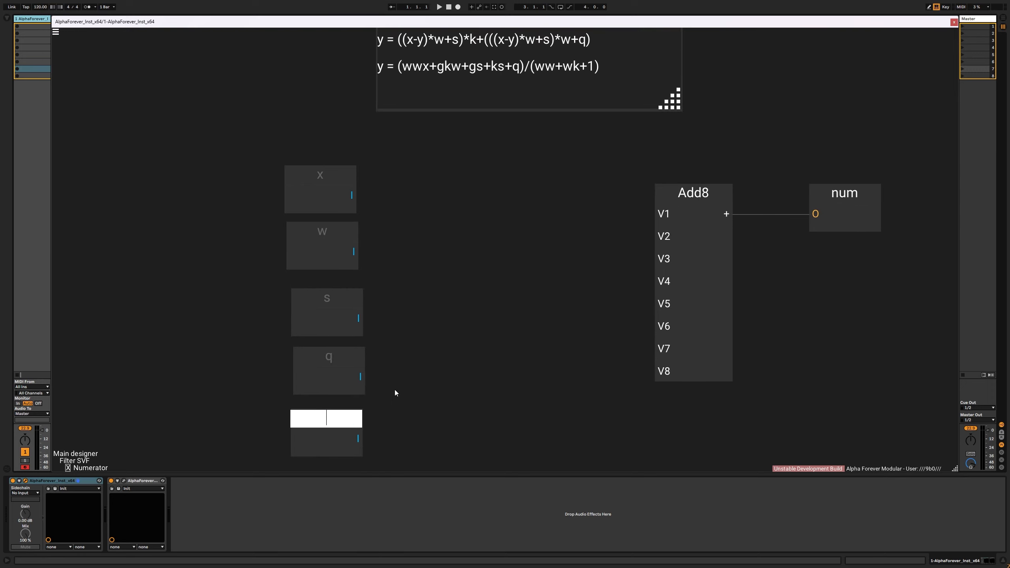
text(k)
key(Return)
Align x and w higher in the column and shift s, q and k down together, leaving a gap between w and s.
drag(393, 201, 418, 344)
drag(360, 321, 366, 283)
drag(353, 373, 358, 335)
click(390, 403)
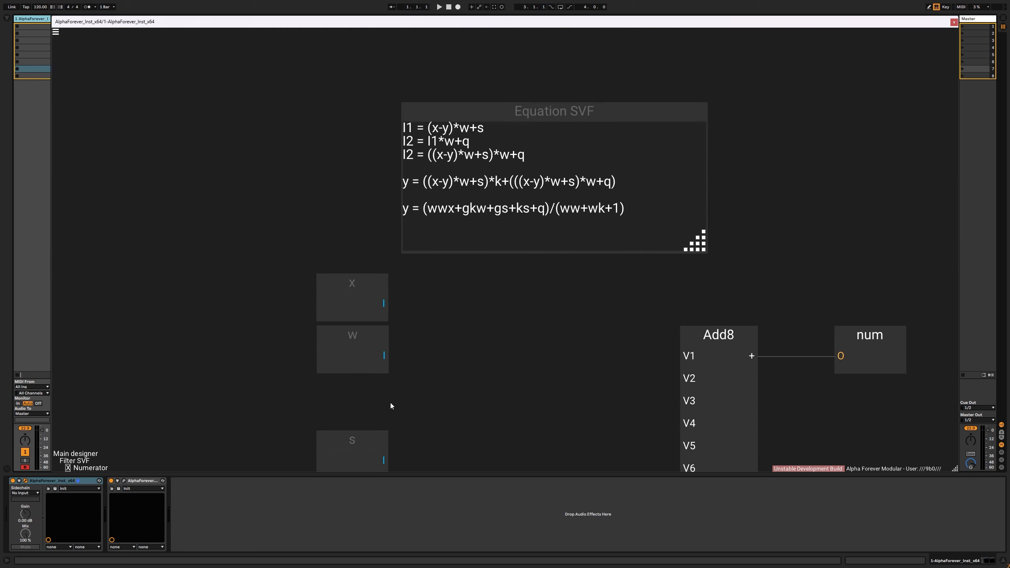
drag(390, 421, 436, 197)
scroll(436, 197, down, 4)
drag(372, 179, 474, 334)
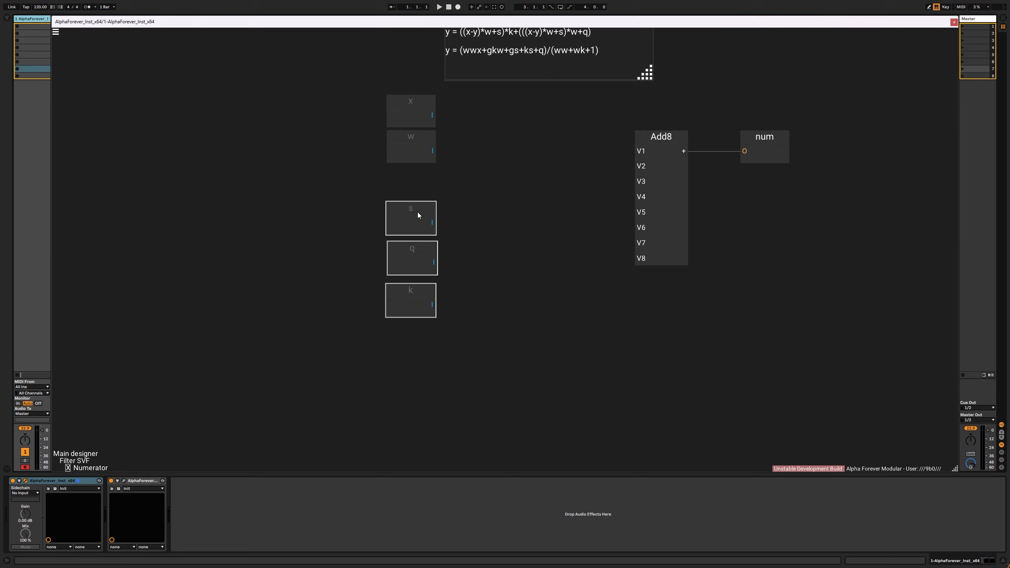
drag(417, 211, 418, 244)
click(457, 210)
Add a Mul block in the gap below the w input.
scroll(410, 176, up, 2)
right_click(383, 170)
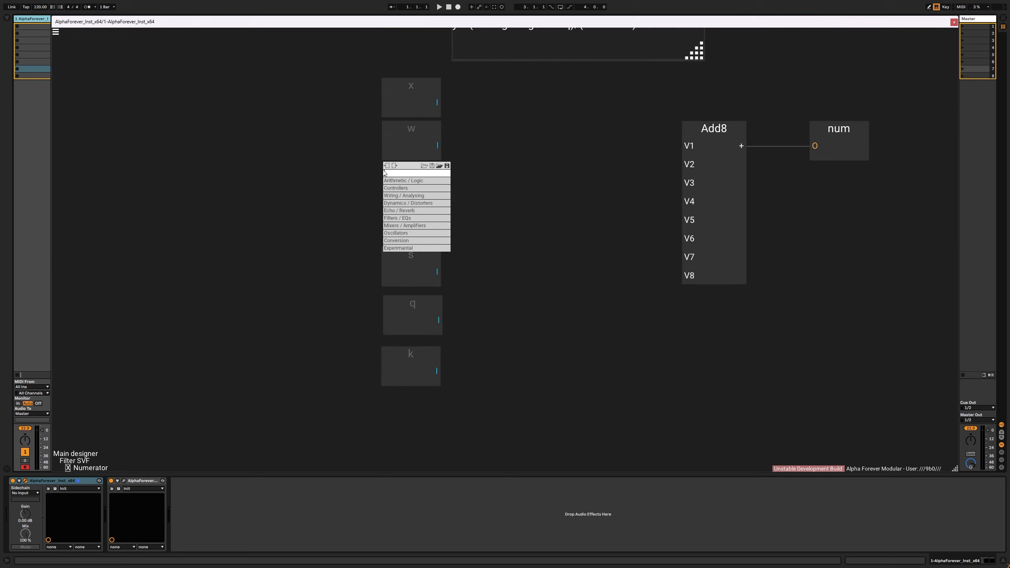
text(mul)
click(473, 178)
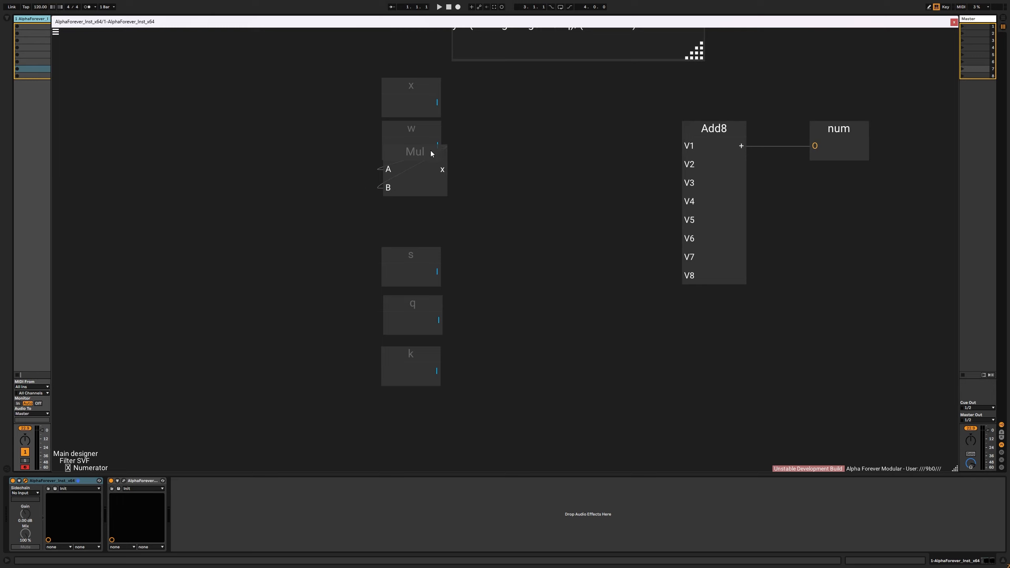
Place the Mul block directly below w and align it with the x, w, s, q and k inputs along their right edges.
drag(431, 150, 417, 174)
drag(341, 54, 481, 413)
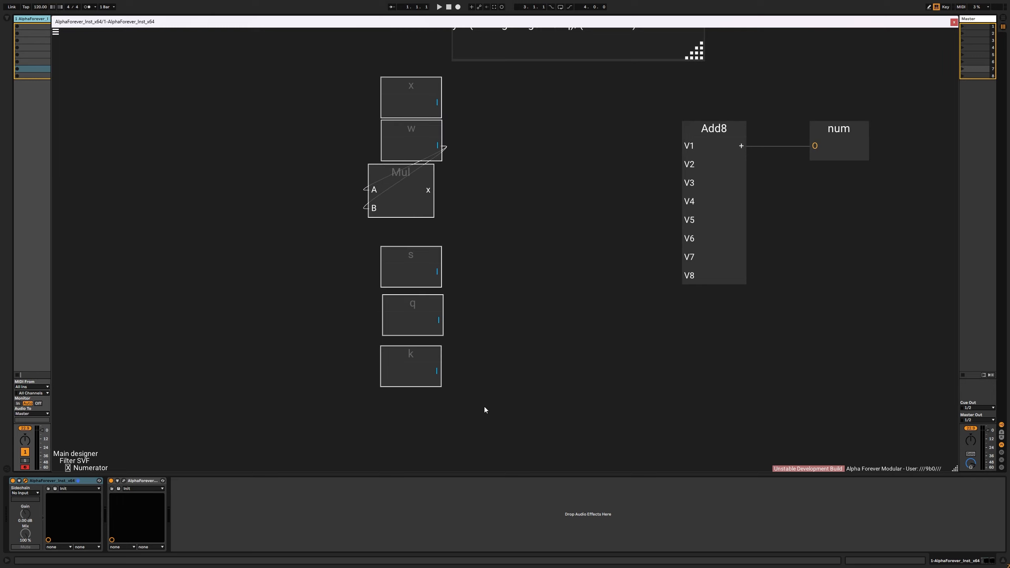
key(ctrl+Right)
drag(522, 353, 532, 396)
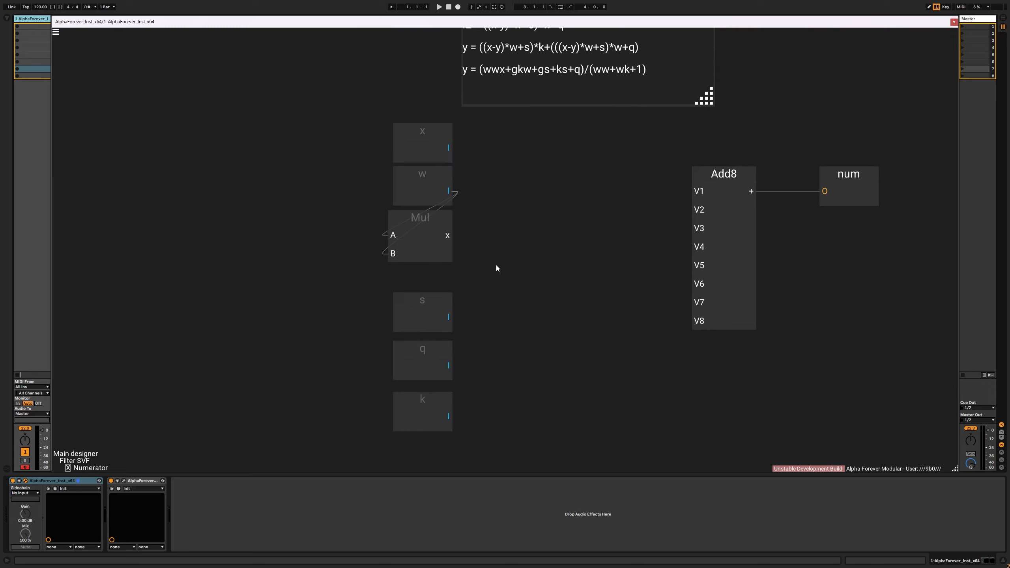
Shift the s, q and k inputs up together to close the gap below the Mul block.
drag(361, 287, 478, 460)
drag(432, 405, 431, 389)
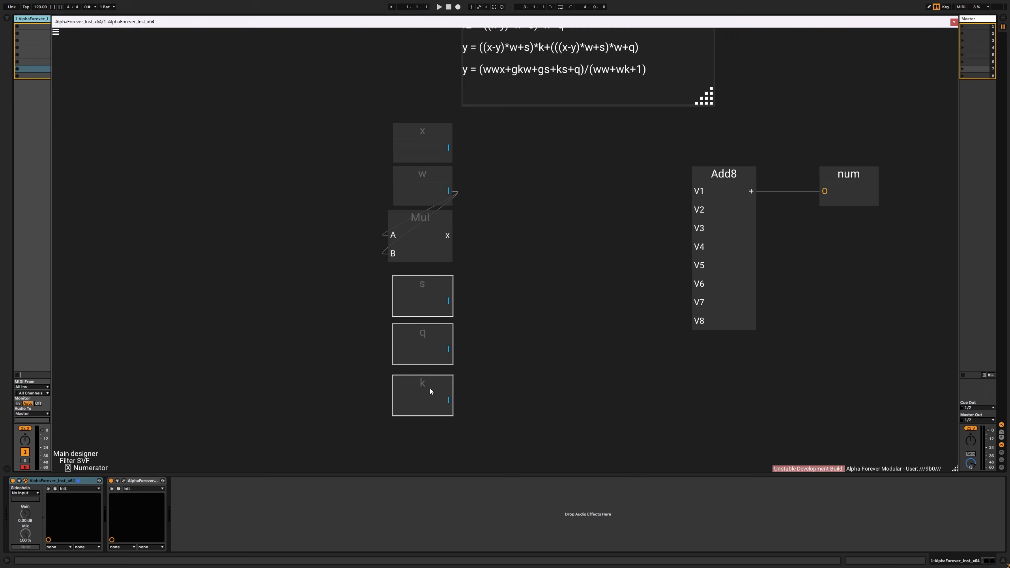
drag(496, 286, 478, 321)
drag(513, 220, 505, 234)
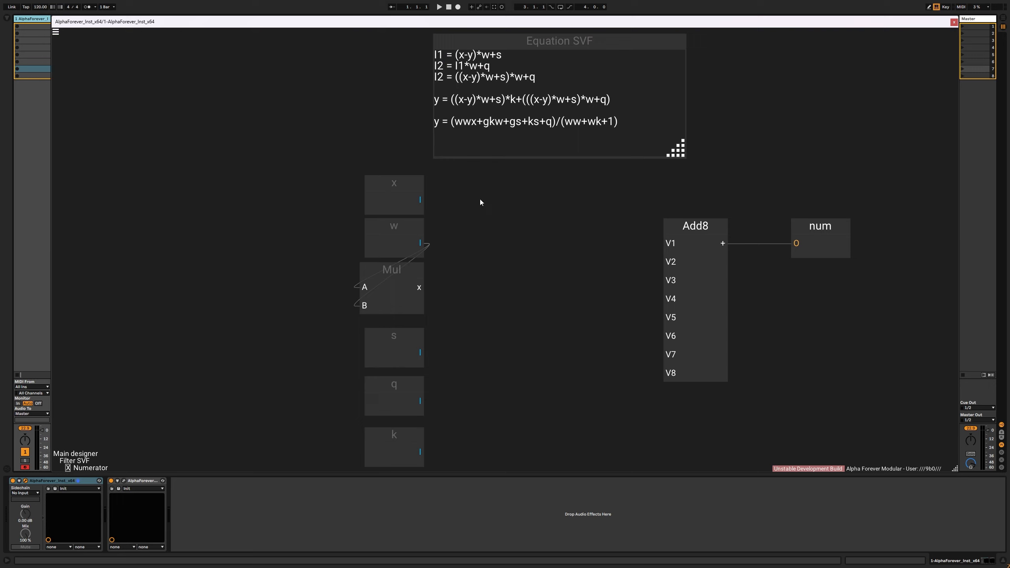
Add a Mul block beside x, feed it x and the first Mul's output, and connect its result to V1 of Add8.
right_click(486, 181)
text(mul)
click(560, 200)
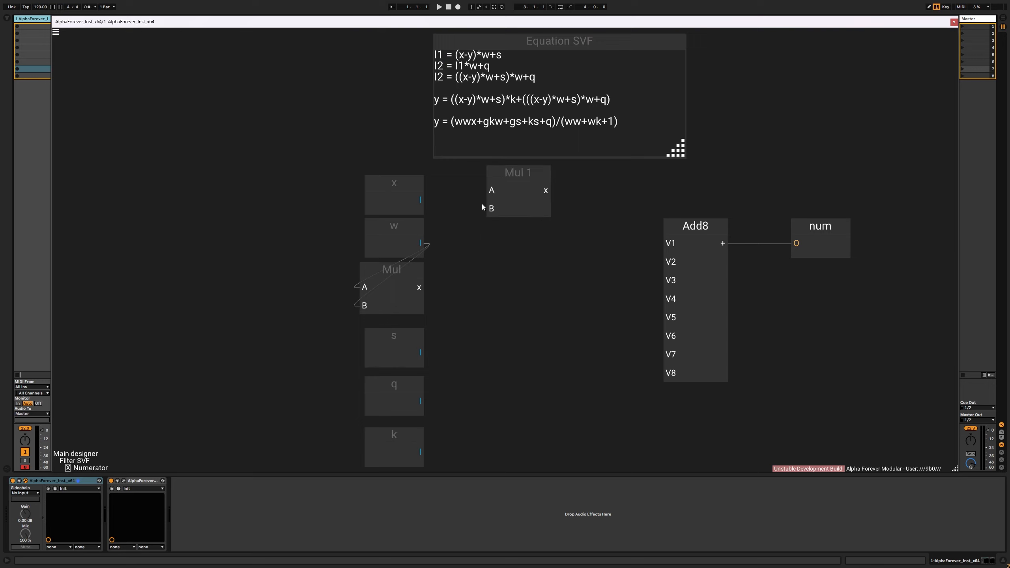
drag(482, 224, 491, 209)
drag(419, 200, 671, 246)
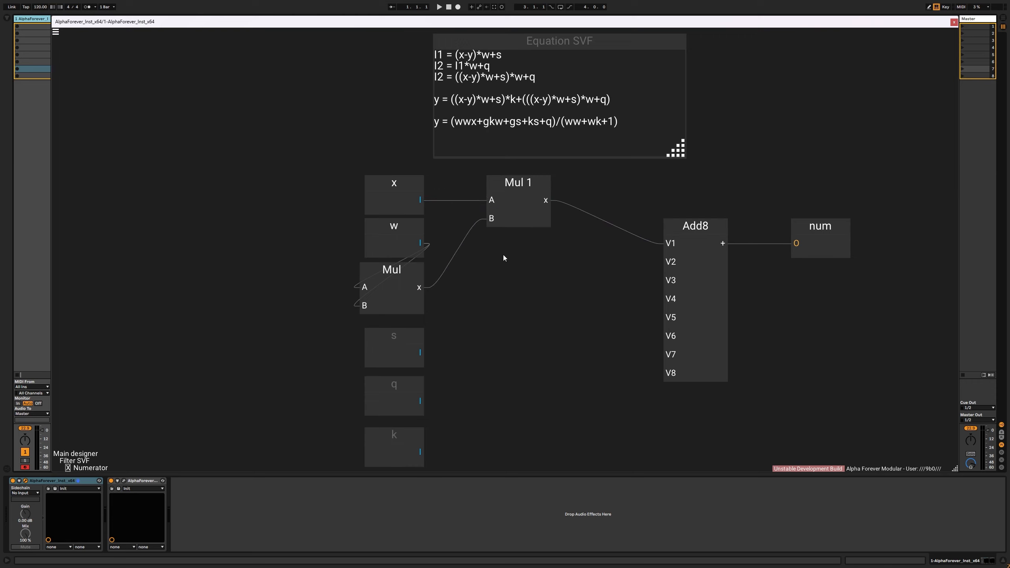
Add another Mul block below the one that feeds V1.
right_click(474, 277)
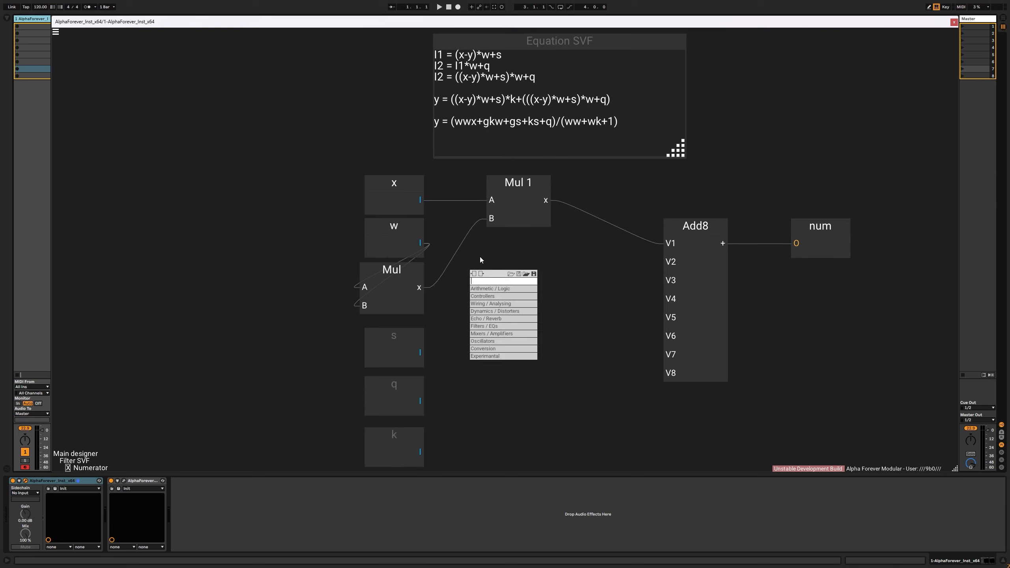
text(mul)
click(554, 289)
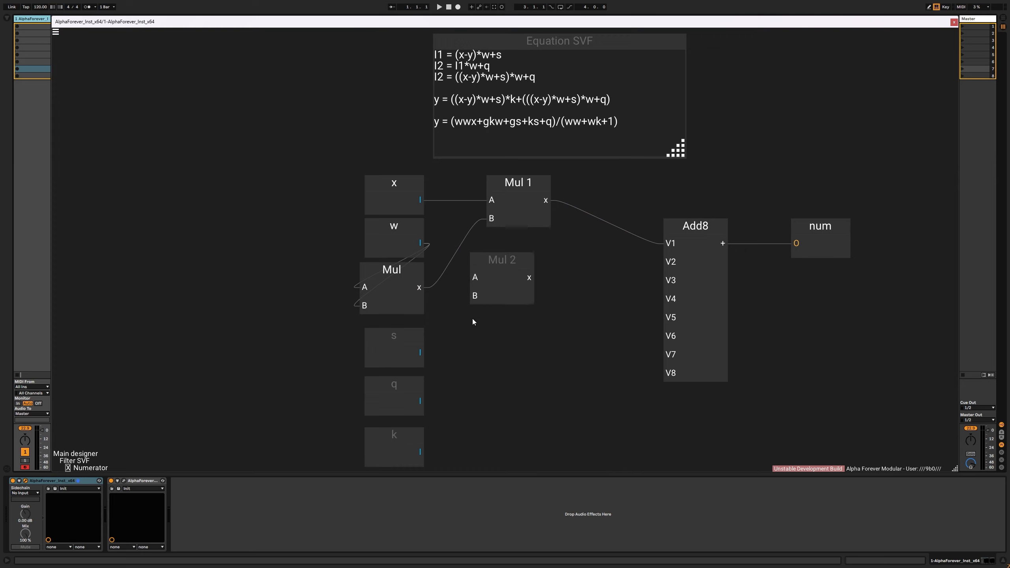
Rename the Mul block feeding V1 as wwx and the Mul block below w as ww.
double_click(524, 183)
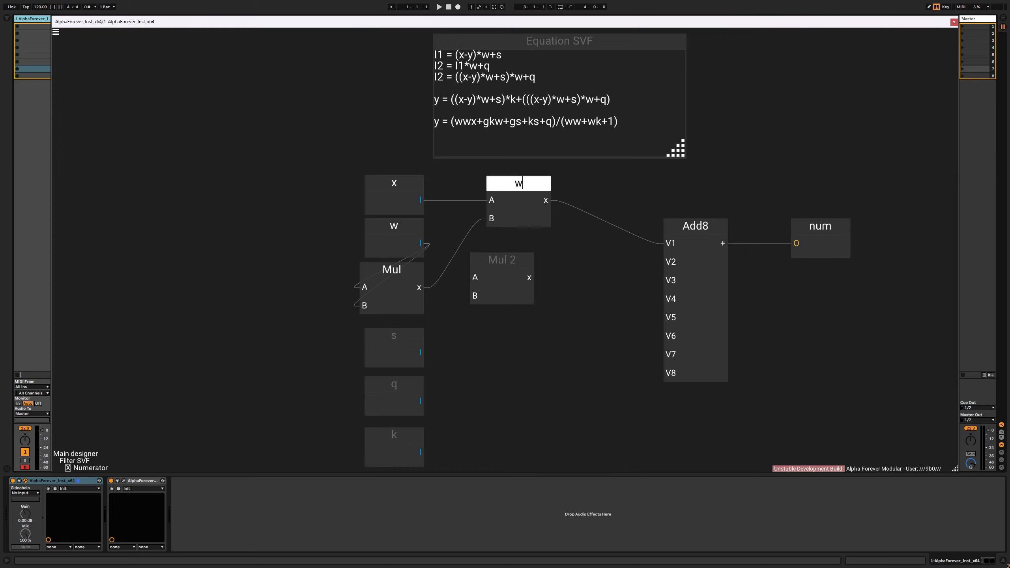
text(wwx)
double_click(399, 273)
text(ww)
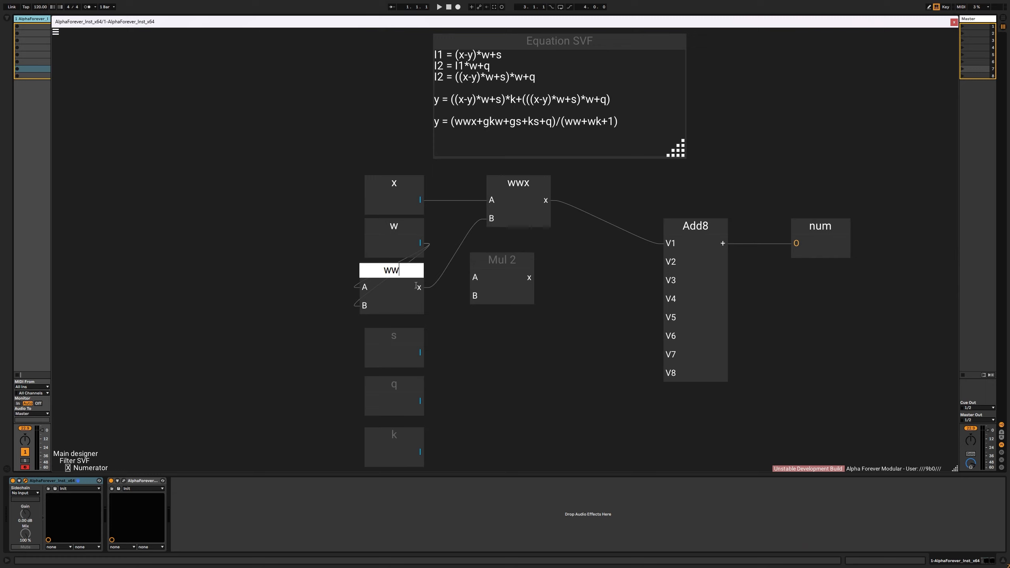
click(521, 385)
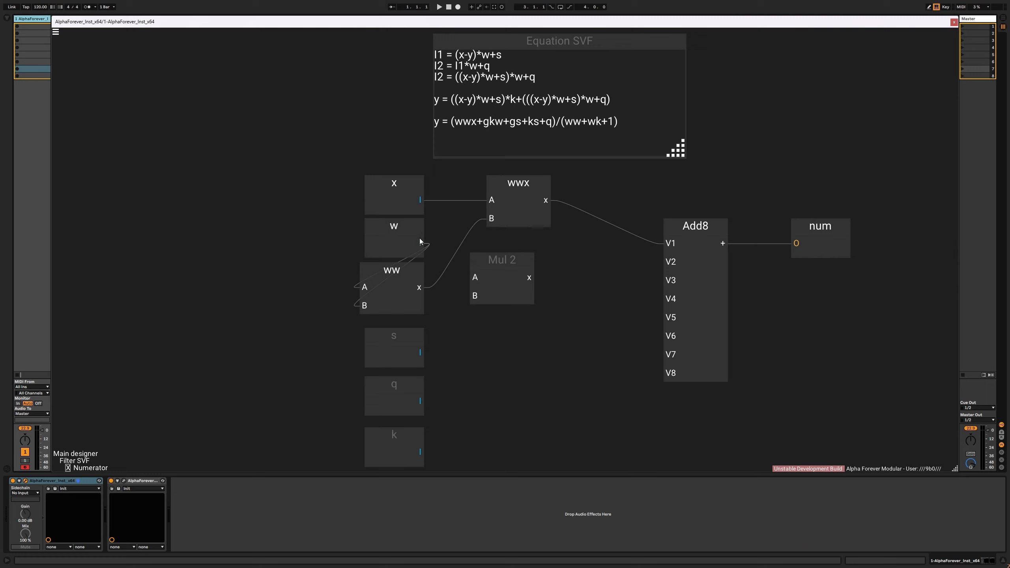
Correct the gkw term to wkx in the last line of the Equation SVF note.
double_click(491, 123)
click(488, 133)
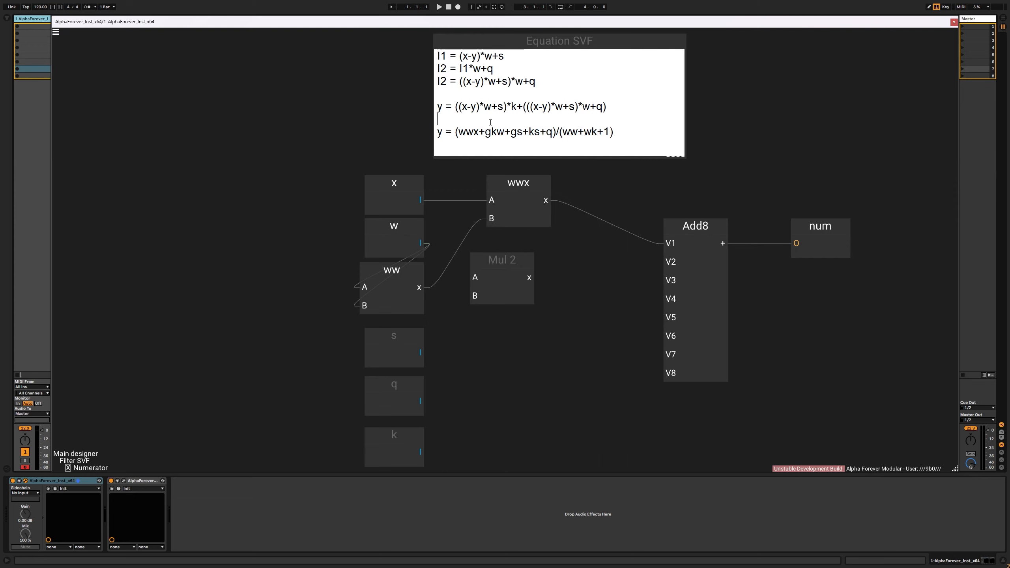
drag(485, 132, 492, 133)
text(w)
key(Delete)
text(x)
click(575, 175)
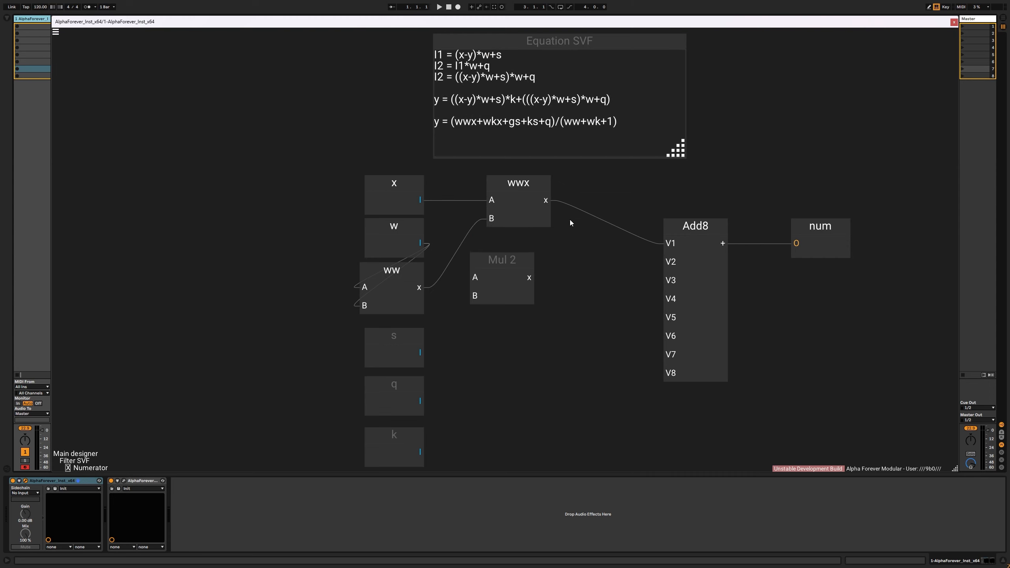
Correct the gs term to ws in the last line of the Equation SVF note.
double_click(514, 121)
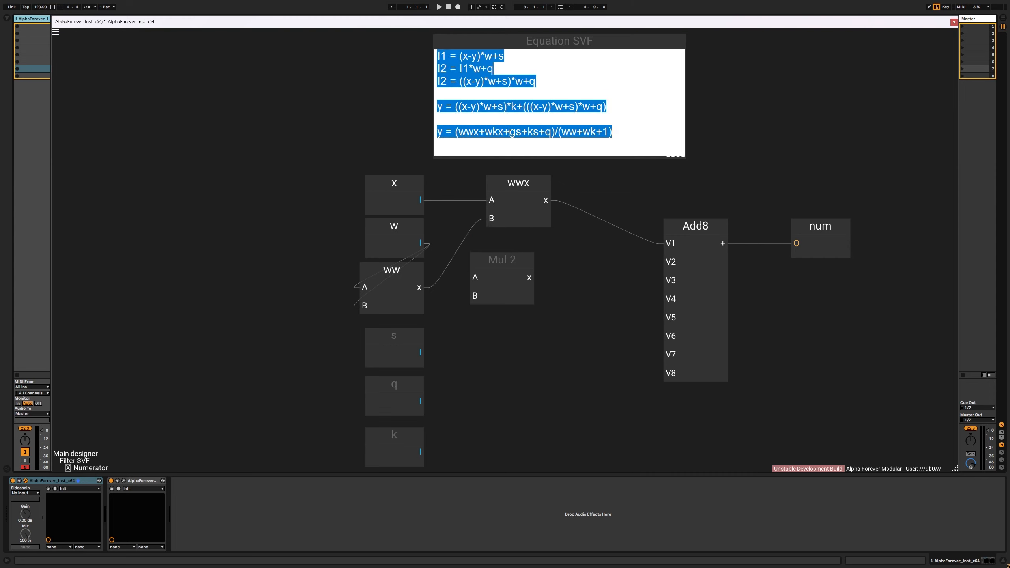
drag(510, 131, 518, 132)
text(w)
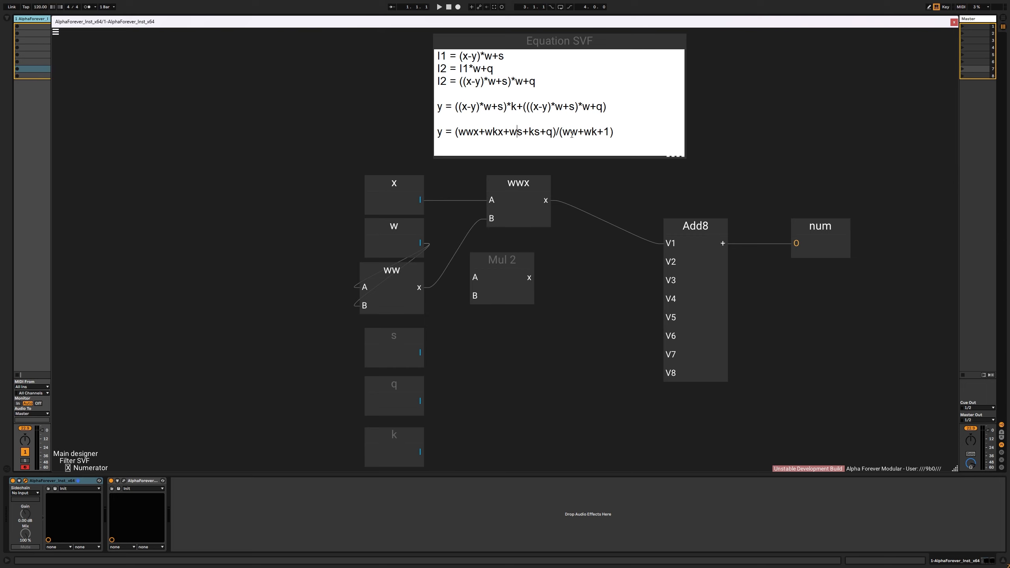
click(582, 230)
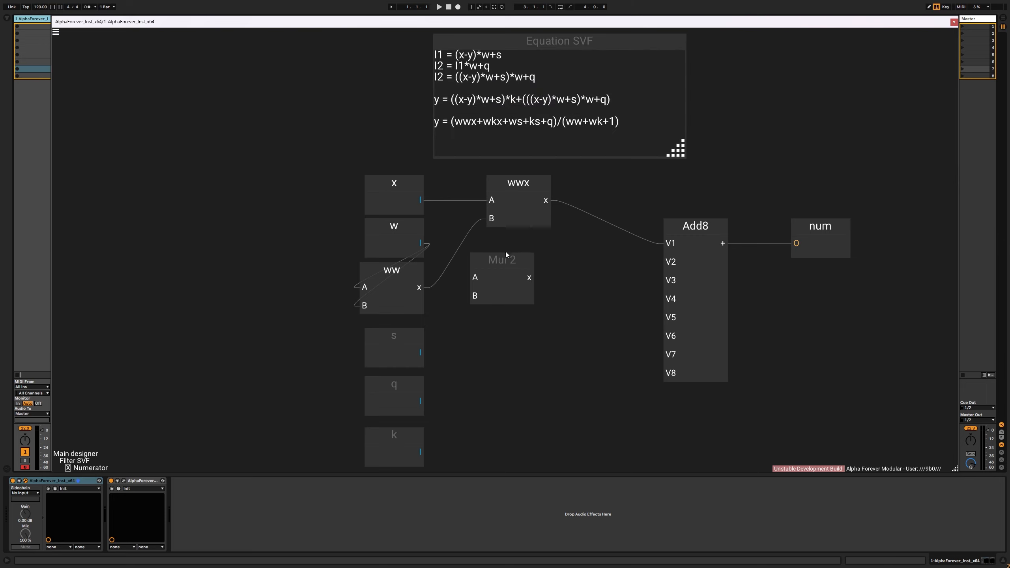
Wire w and k into the unconnected Mul block, move it beside k and name it wk.
drag(506, 253, 518, 273)
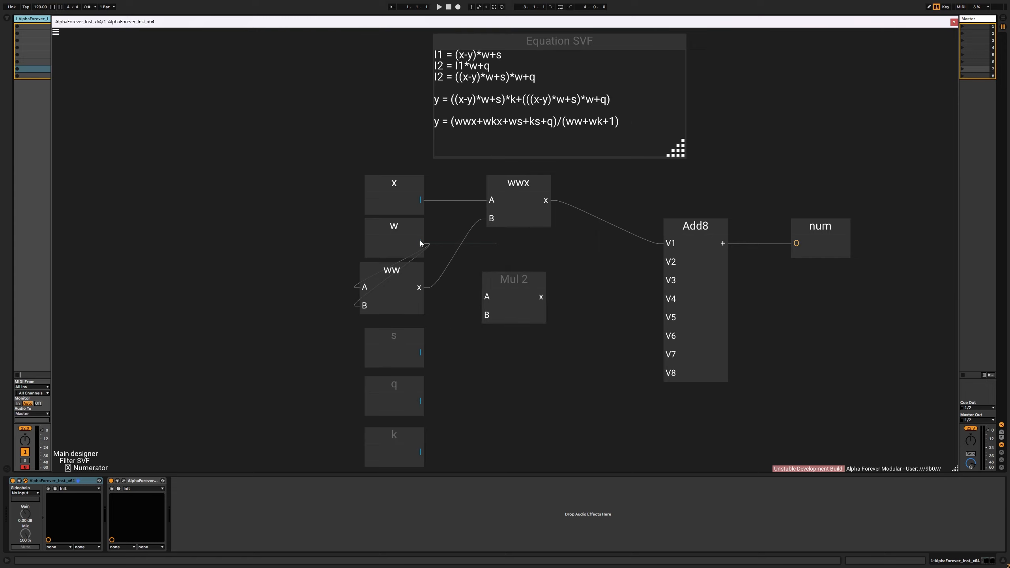
drag(420, 240, 495, 298)
drag(420, 453, 413, 240)
drag(521, 281, 451, 409)
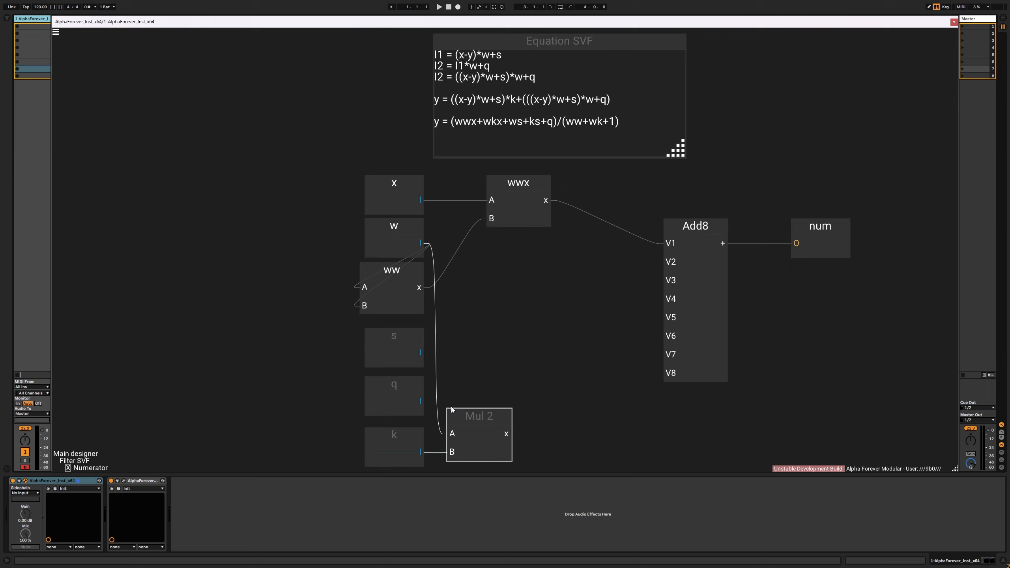
double_click(478, 420)
text(wk)
click(492, 363)
Add a Mul block beside s and connect s to its A input and wk to its B input.
right_click(517, 345)
text(n)
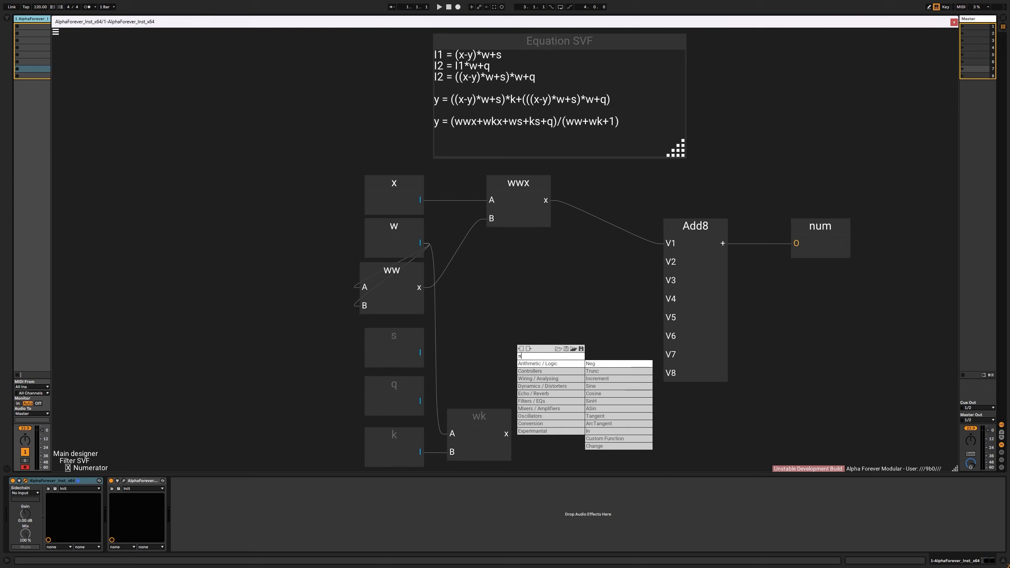
key(BackSpace)
text(mu)
click(589, 365)
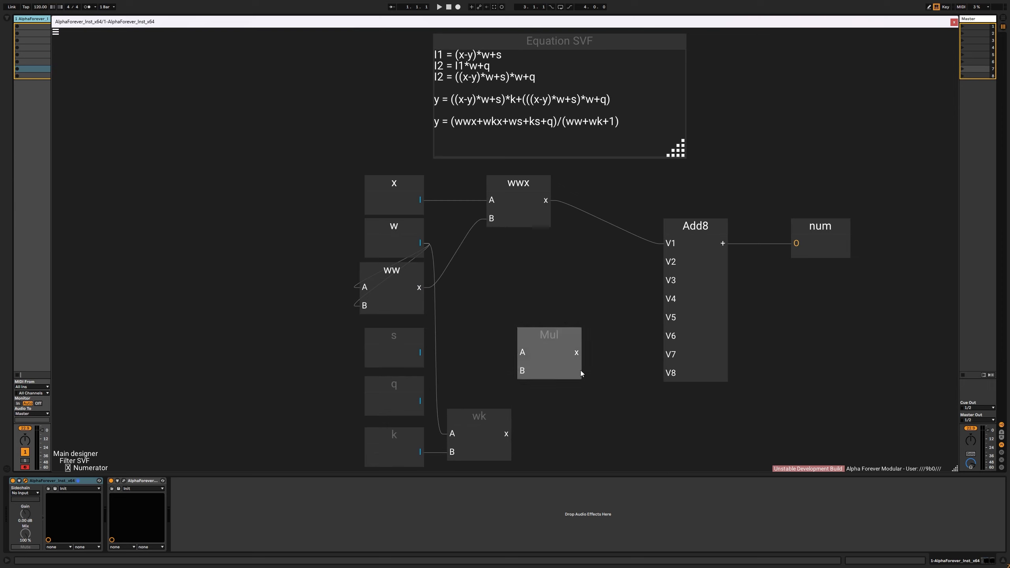
drag(515, 354, 522, 353)
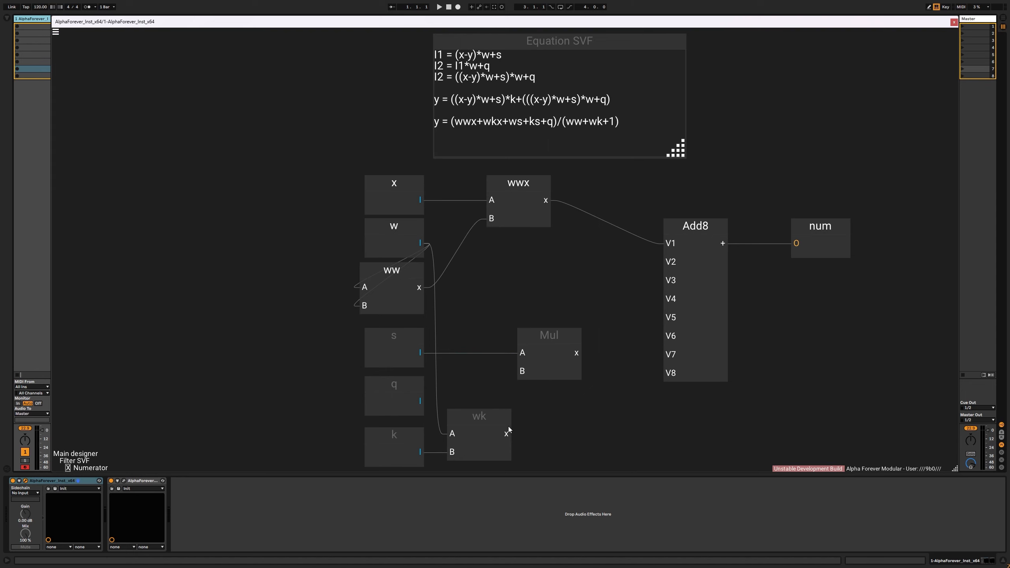
drag(508, 430, 523, 373)
Move the Mul block fed by s and wk slightly away from the inputs and name it wks.
drag(536, 338, 549, 338)
double_click(552, 338)
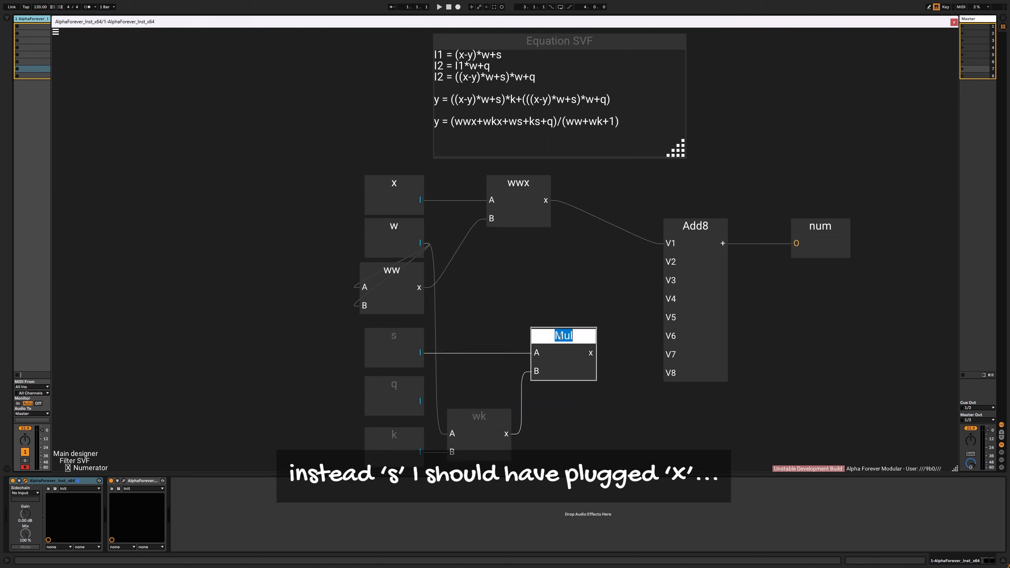
text(wks)
key(Return)
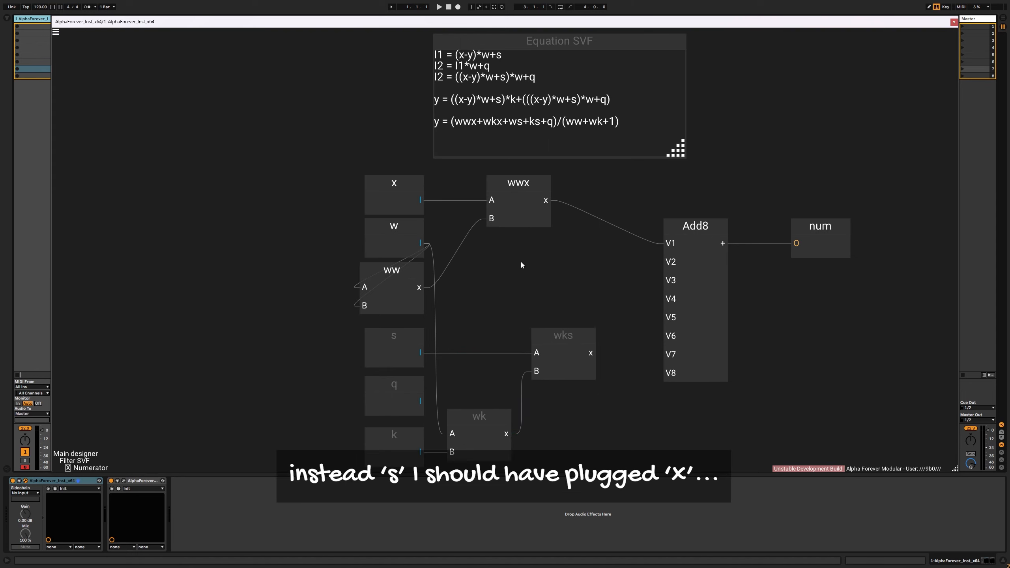
Add a Mul block directly below wwx, wire w and s into it, and name it ws.
double_click(521, 265)
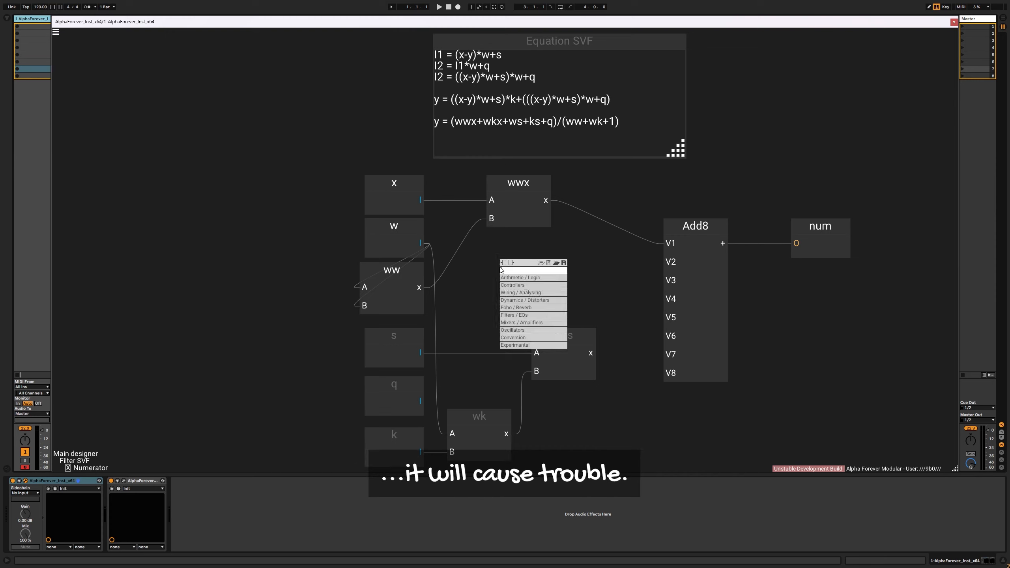
text(mu)
click(584, 277)
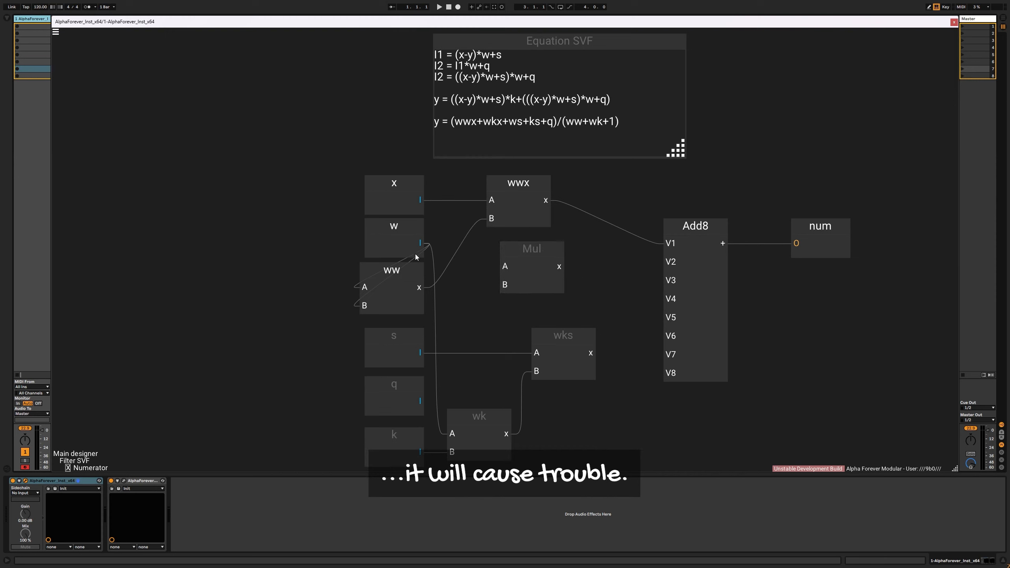
drag(420, 242, 515, 240)
double_click(487, 318)
text(ws)
key(Return)
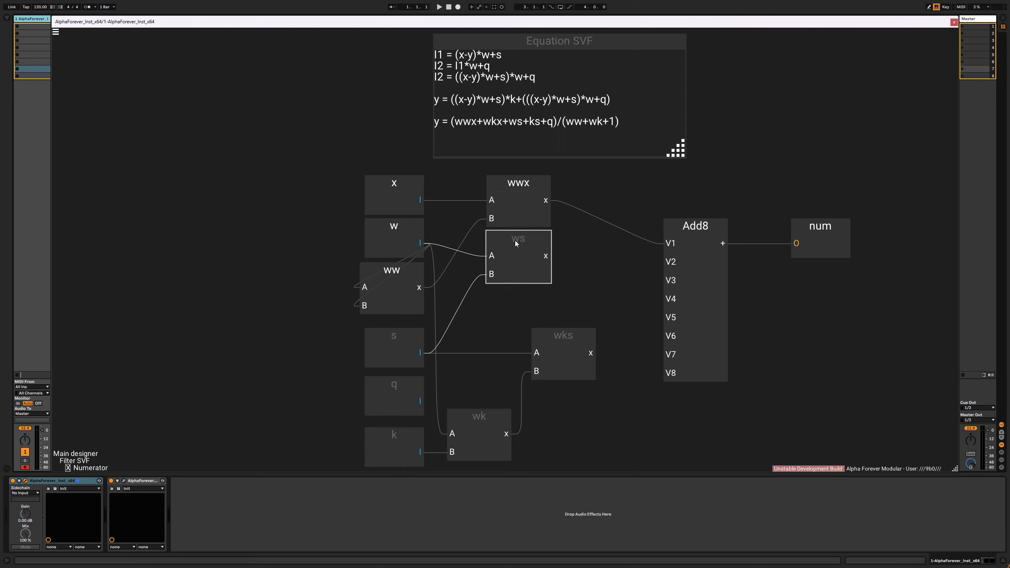
Add a Mul block below ws, wire s and k into it, and name it ks.
right_click(463, 305)
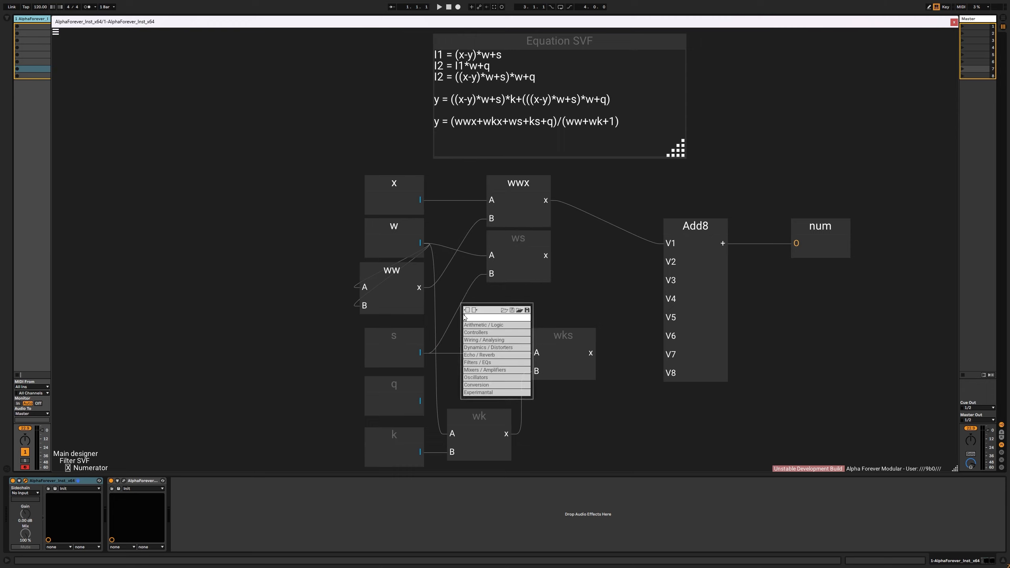
text(mul)
click(544, 326)
drag(420, 454, 463, 332)
double_click(492, 298)
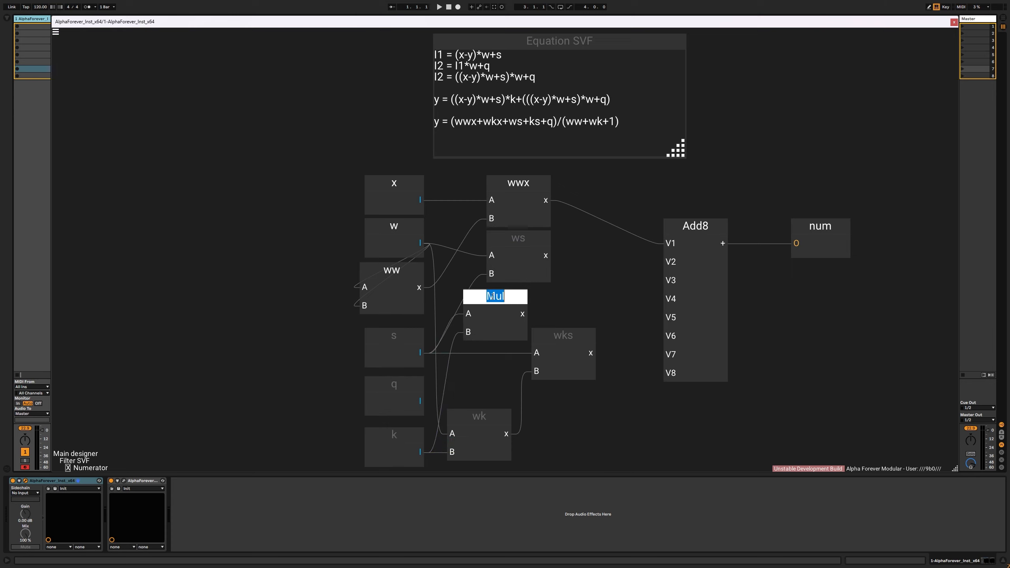
key(BackSpace)
text(ks)
key(Return)
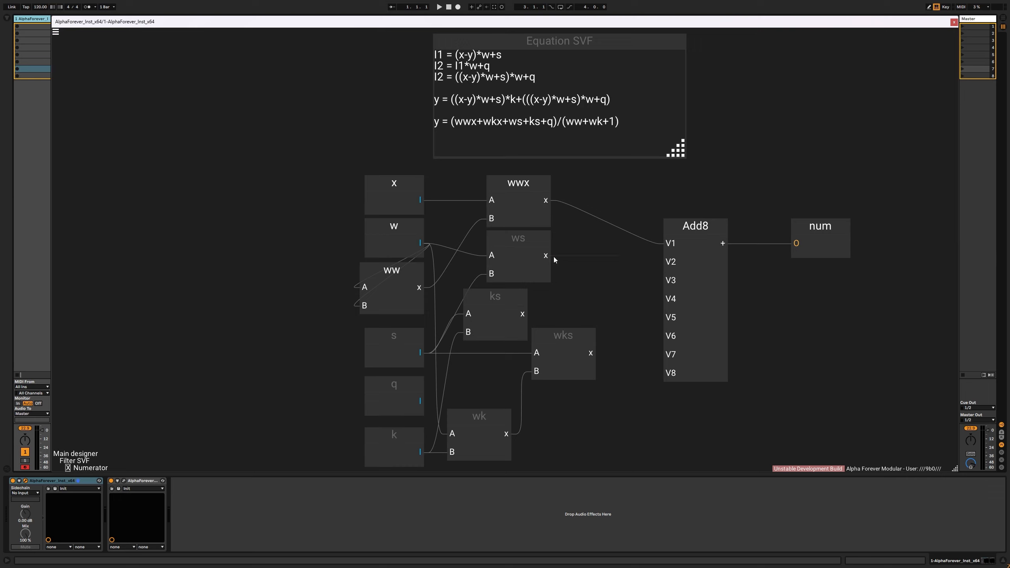
Connect the ws output to V2 and the ks output to V3 of Add8.
drag(554, 256, 668, 262)
drag(540, 313, 681, 281)
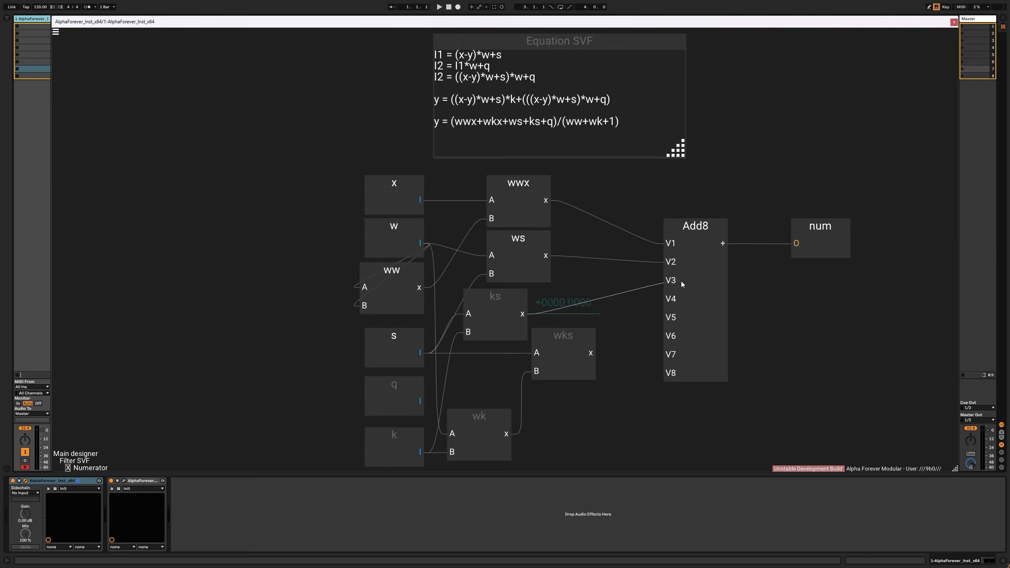
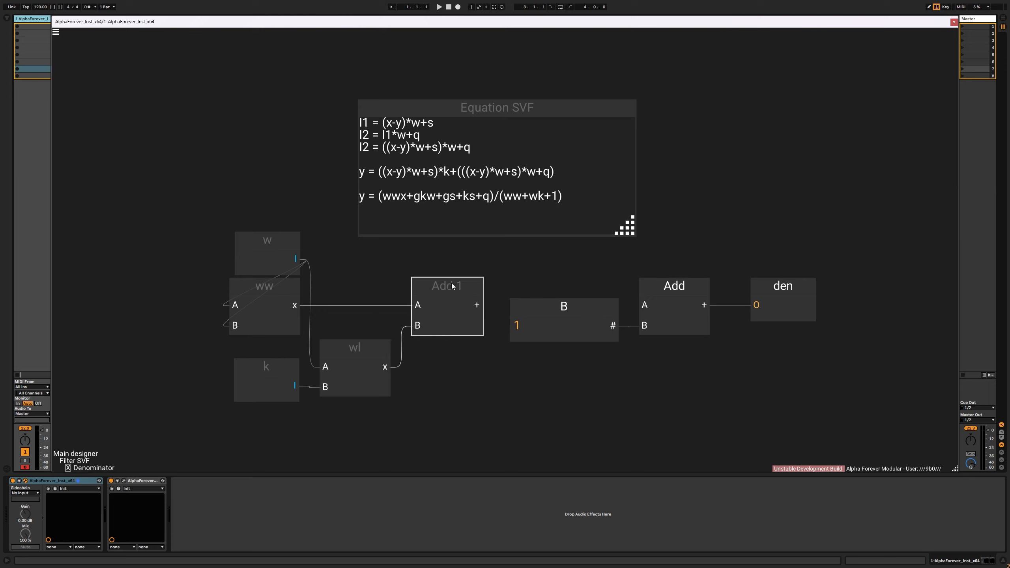
In the Denominator, rename the wl block as wk and connect the Add 1 output to input A of Add.
double_click(372, 339)
text(wk)
click(494, 309)
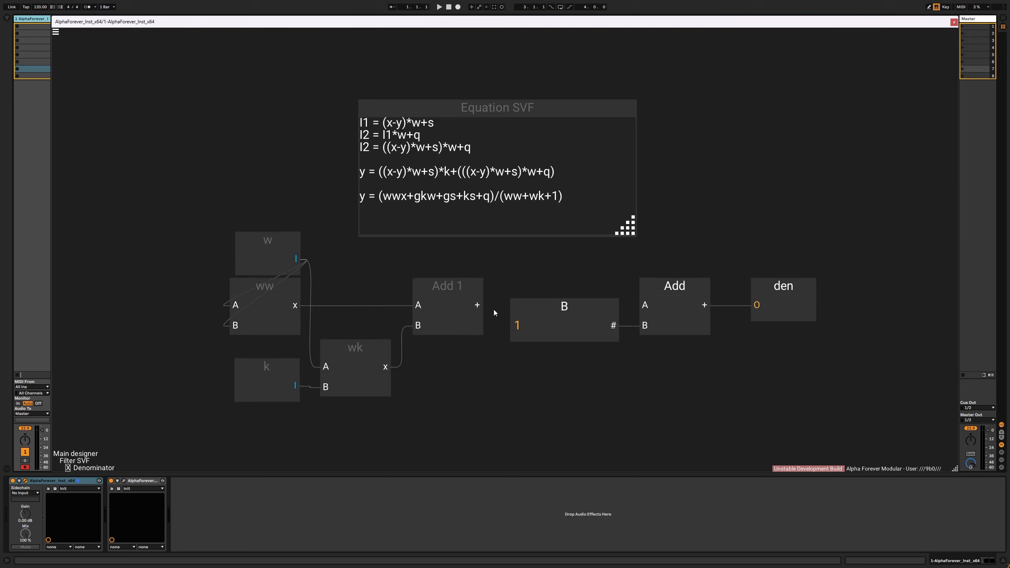
drag(475, 306, 649, 307)
drag(749, 248, 746, 264)
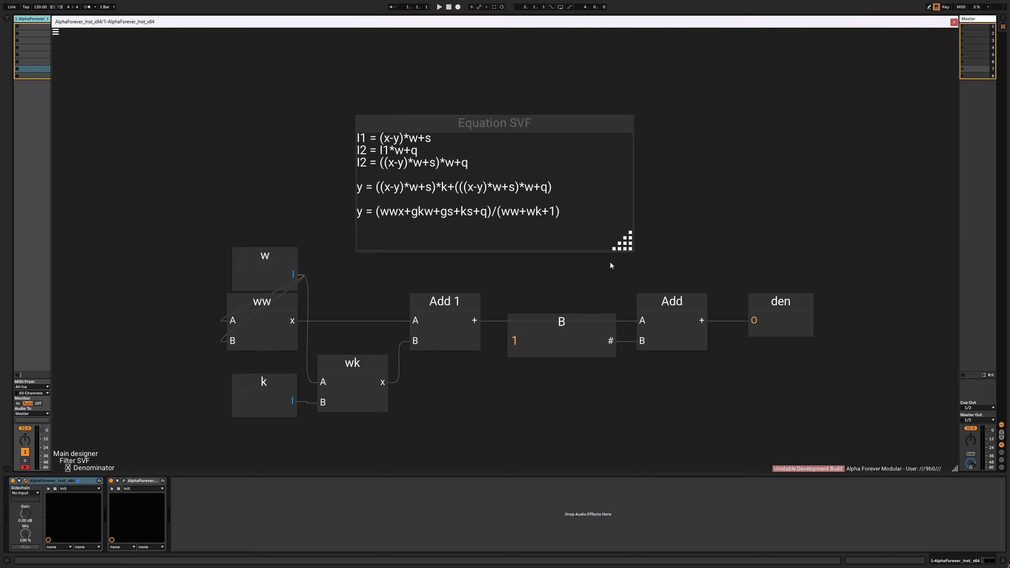
Align the w, ww and k blocks along their right edges and nudge k level with wk's B input.
drag(167, 223, 335, 466)
key(Right)
click(371, 438)
drag(287, 397, 287, 399)
Rename the Denominator's Add 1 block as ww+wk and its Add block as ww+wk+1, and return to the Filter SVF level.
double_click(465, 303)
text(ww+wk)
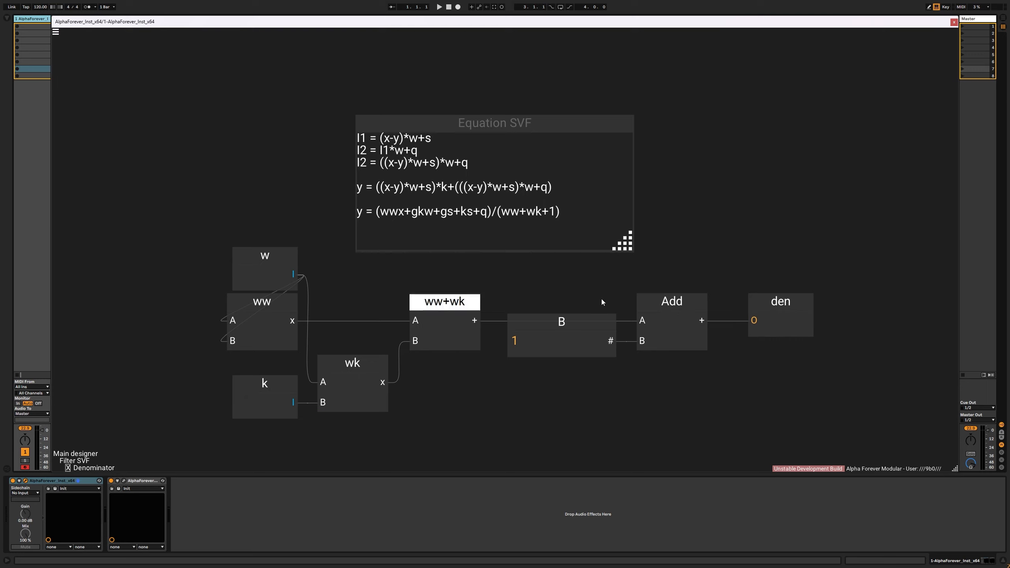
double_click(671, 301)
text(w)
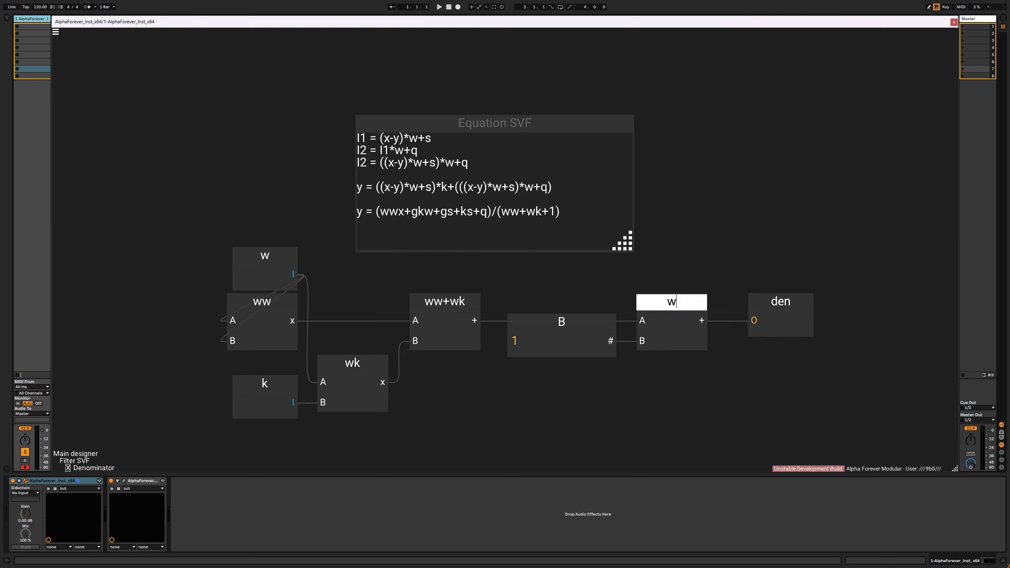
text(w+wk+1)
click(730, 243)
drag(698, 200, 671, 201)
key(Escape)
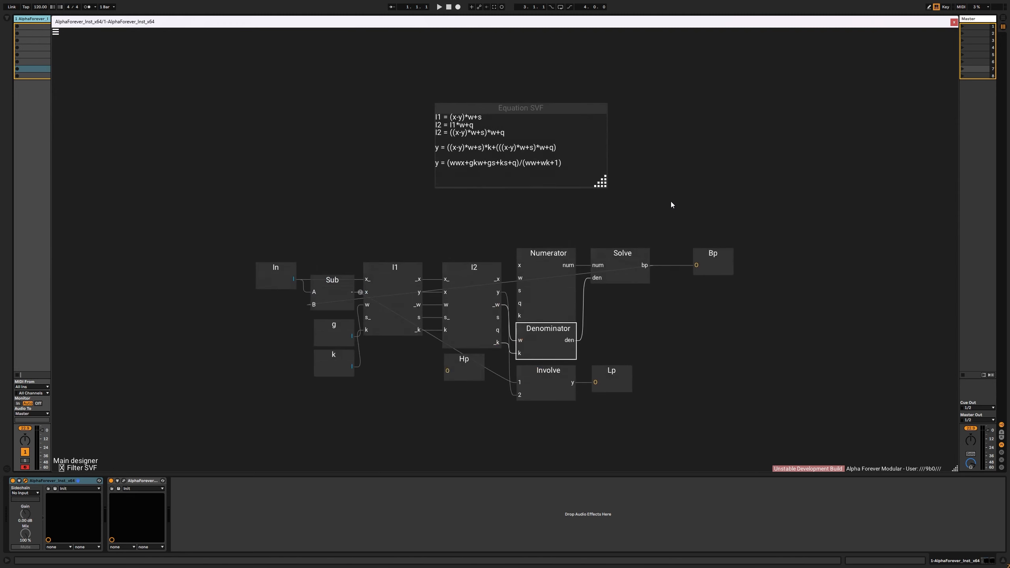
Delete the unconnected Hp output block from Filter SVF.
click(649, 349)
click(477, 364)
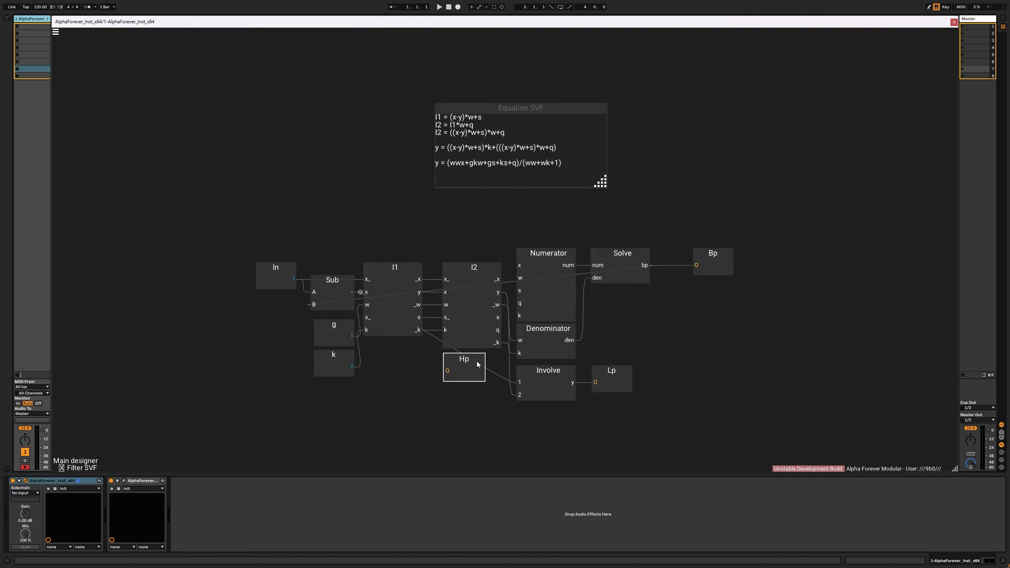
key(Delete)
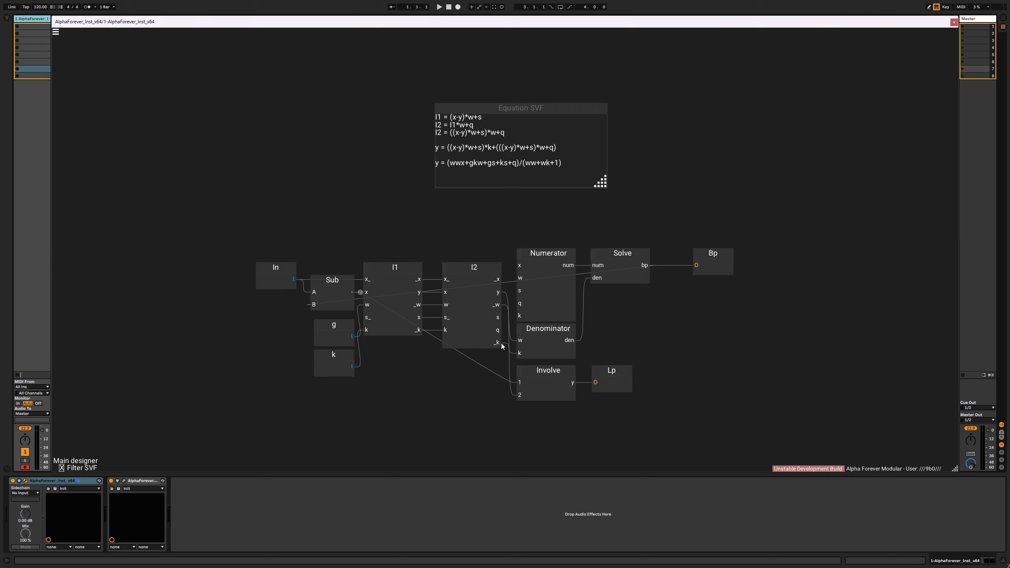
Wire I2's _x, _w, s, q and _k outputs to the Numerator's x, w, s, q and k inputs.
scroll(503, 245, up, 5)
drag(499, 313, 534, 284)
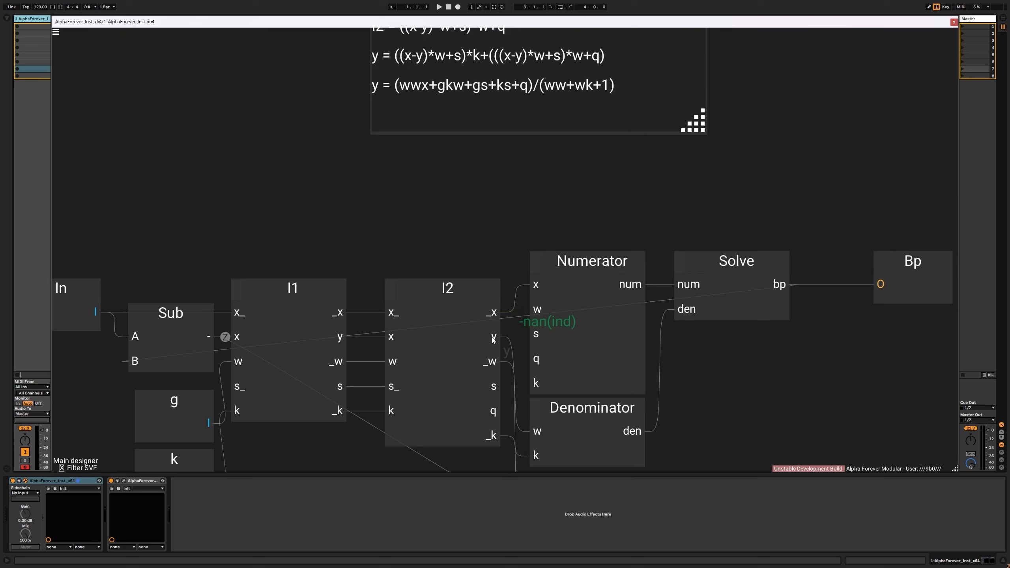
drag(504, 372, 537, 245)
drag(491, 315, 535, 274)
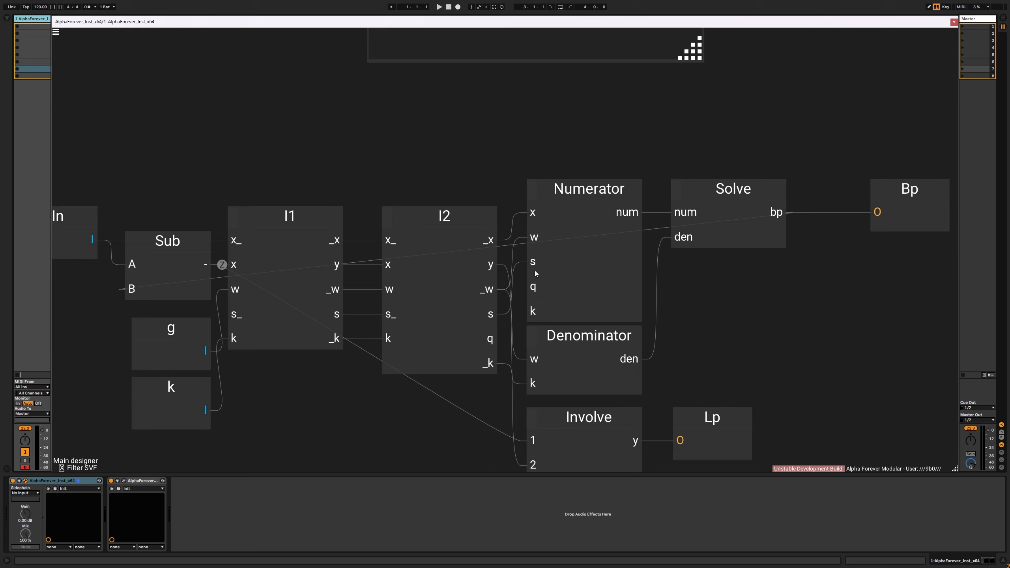
drag(490, 345, 537, 287)
drag(490, 364, 537, 311)
scroll(785, 325, down, 3)
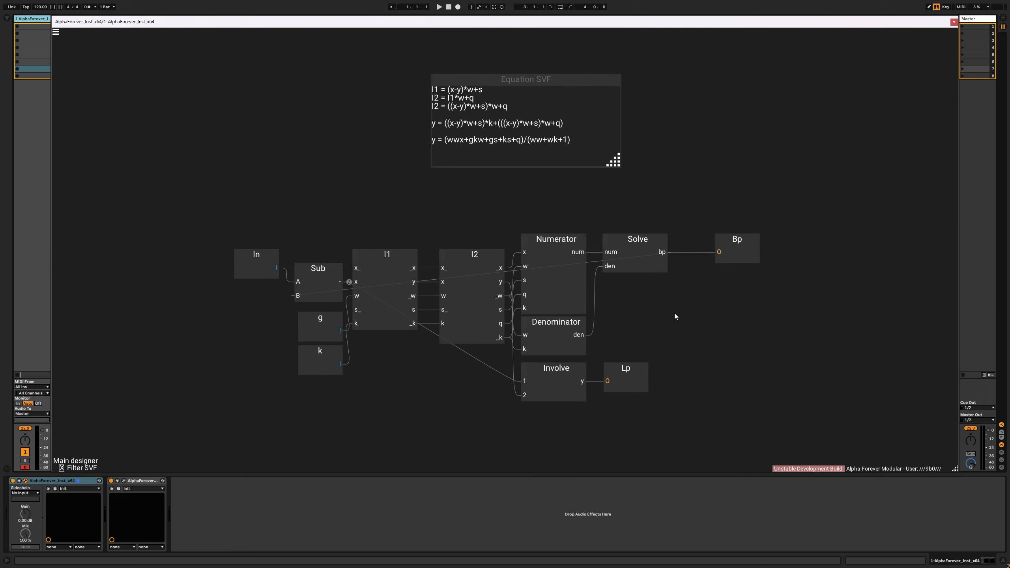
In the main designer, connect Prewarp's w/2 output to the second input of Filter SVF.
double_click(675, 313)
drag(576, 189, 582, 353)
drag(355, 129, 541, 261)
Rename the g input block inside Filter SVF as w/2 and return to the main designer.
double_click(564, 264)
text(w)
double_click(385, 370)
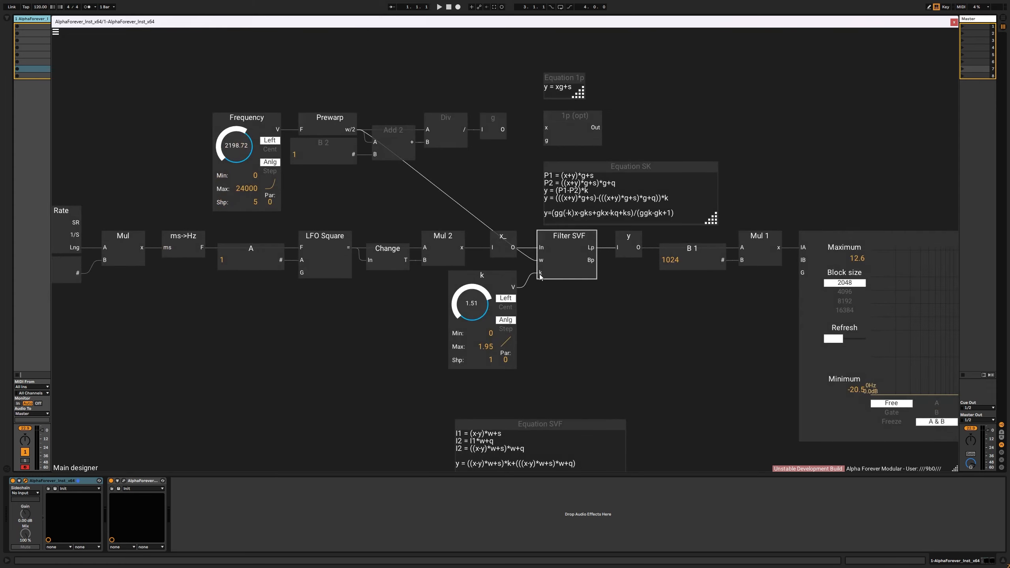
double_click(563, 265)
double_click(329, 320)
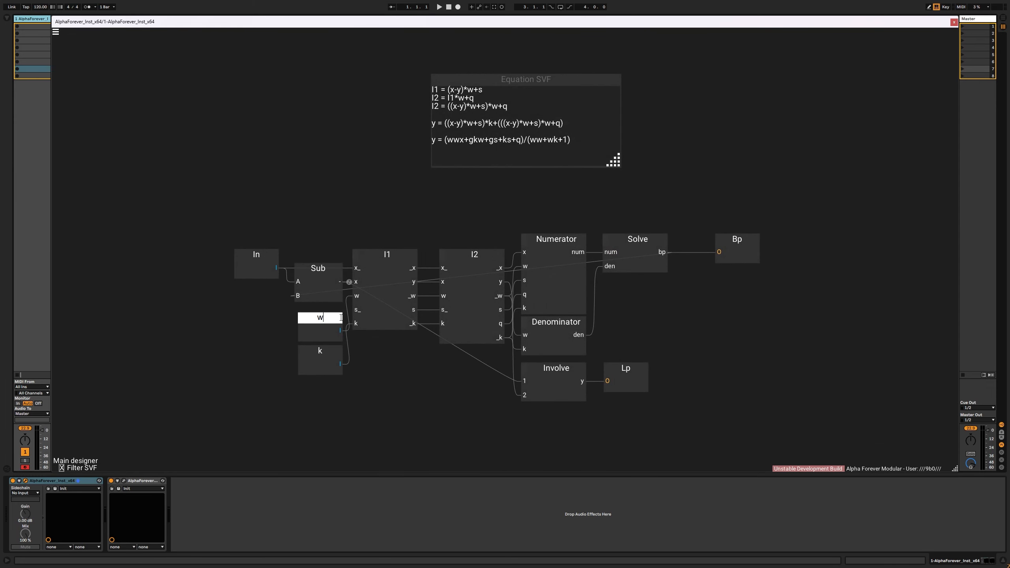
text(w/2)
key(Return)
double_click(420, 383)
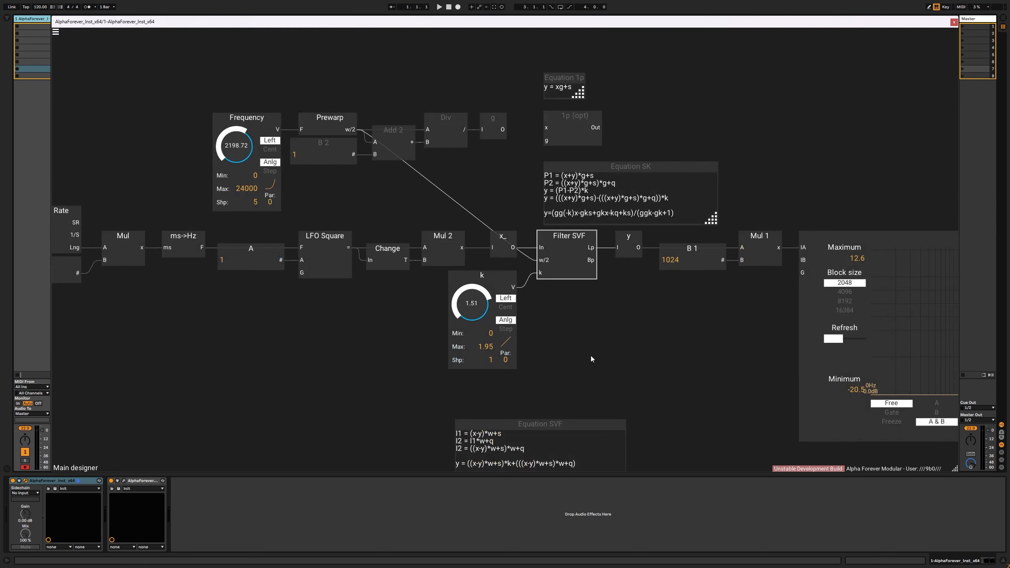
Delete all blocks in the main designer and undo the deletion.
scroll(611, 341, down, 2)
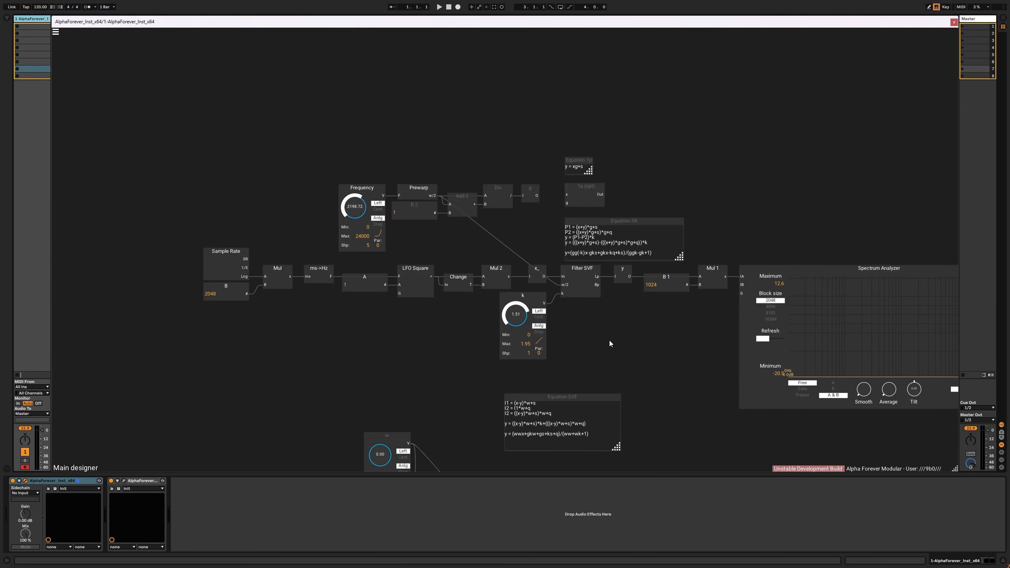
drag(609, 340, 502, 315)
scroll(538, 310, down, 1)
scroll(538, 310, down, 1)
key(ctrl+a)
key(Delete)
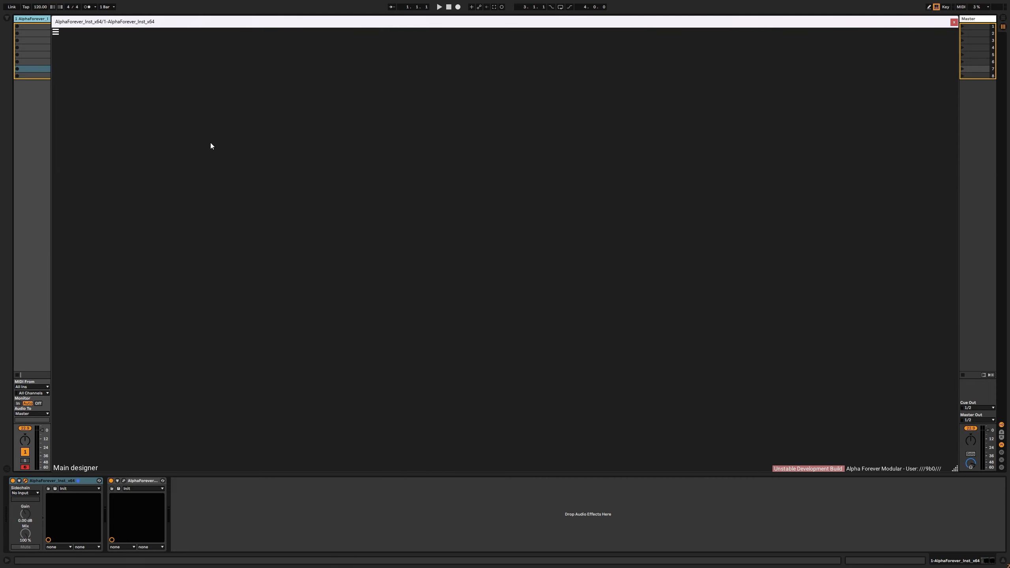
key(ctrl+z)
scroll(557, 153, up, 2)
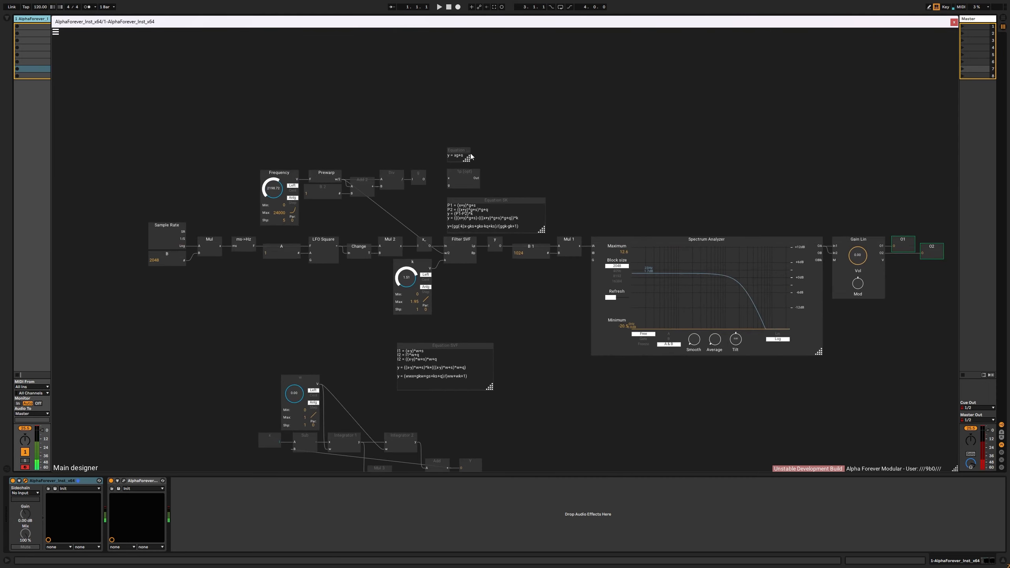
Raise the Frequency knob slightly, and cut and paste all the blocks back into the main designer.
drag(269, 180, 269, 174)
key(ctrl+a)
key(ctrl+x)
key(ctrl+v)
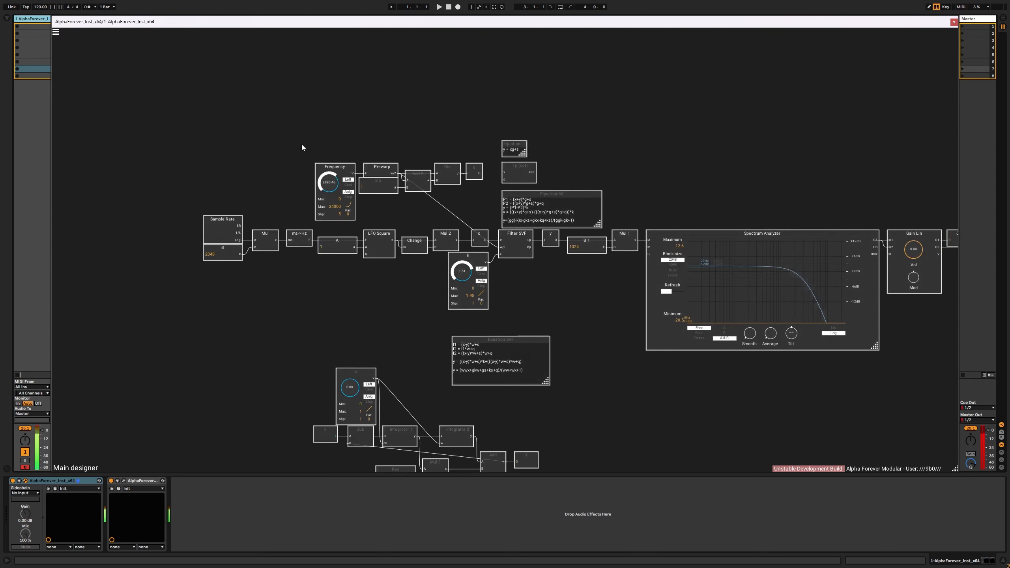
click(417, 205)
In the main designer's copy of the Numerator, connect x to input A of wks and rename that block wkx.
double_click(517, 248)
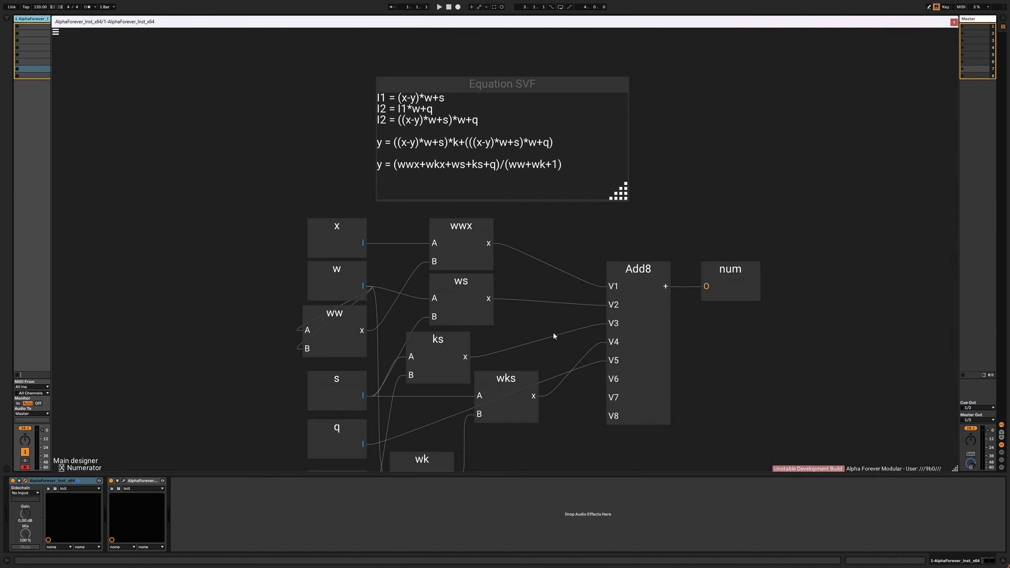
drag(554, 336, 562, 280)
click(516, 330)
click(439, 411)
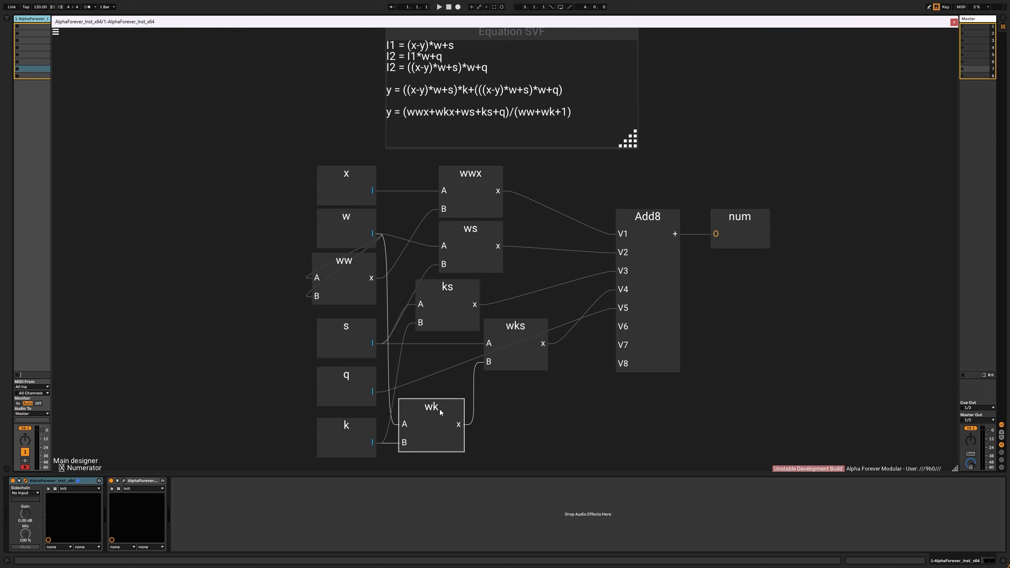
click(521, 330)
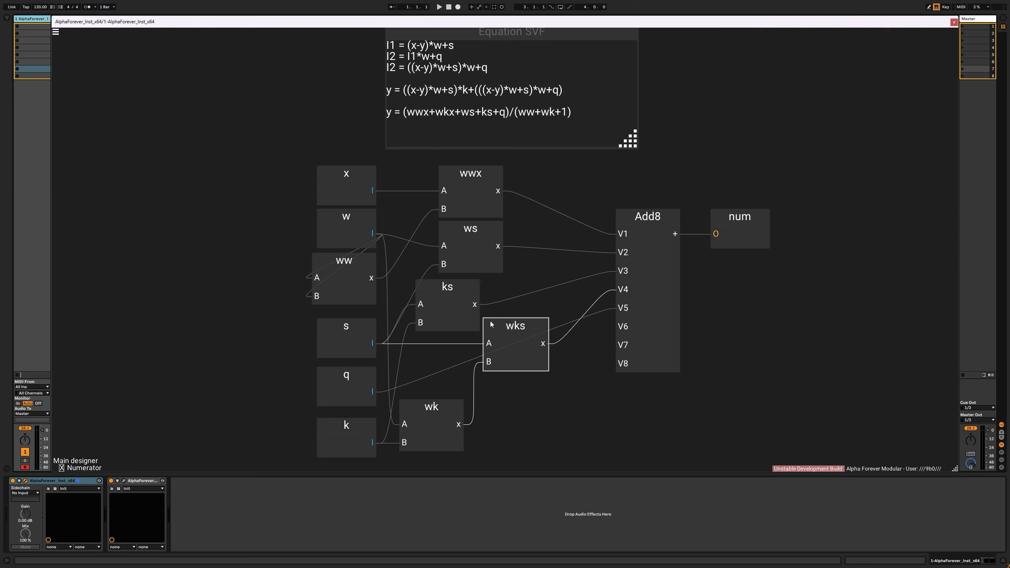
drag(373, 191, 489, 343)
double_click(521, 326)
key(BackSpace)
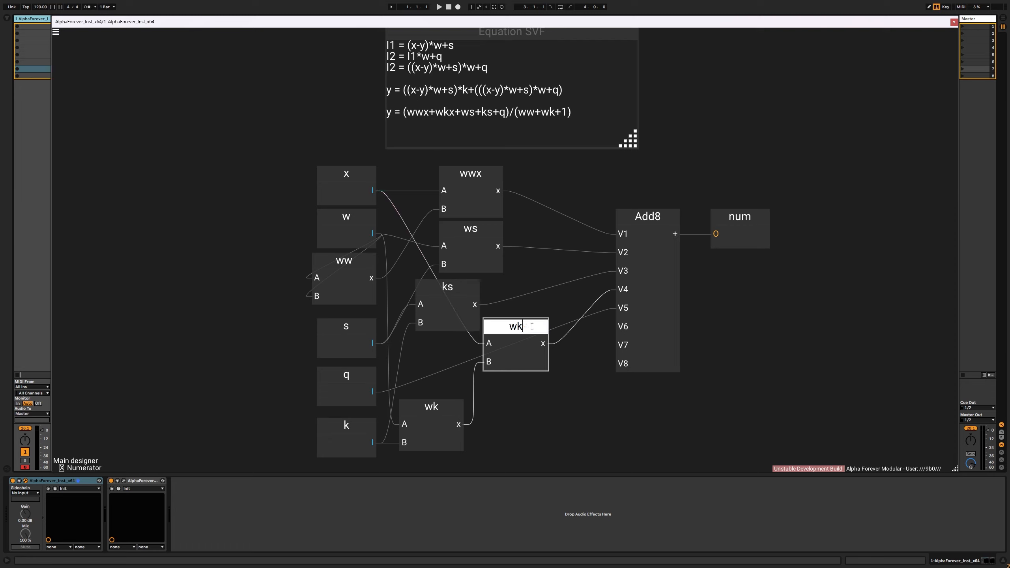
text(x)
click(725, 337)
double_click(726, 337)
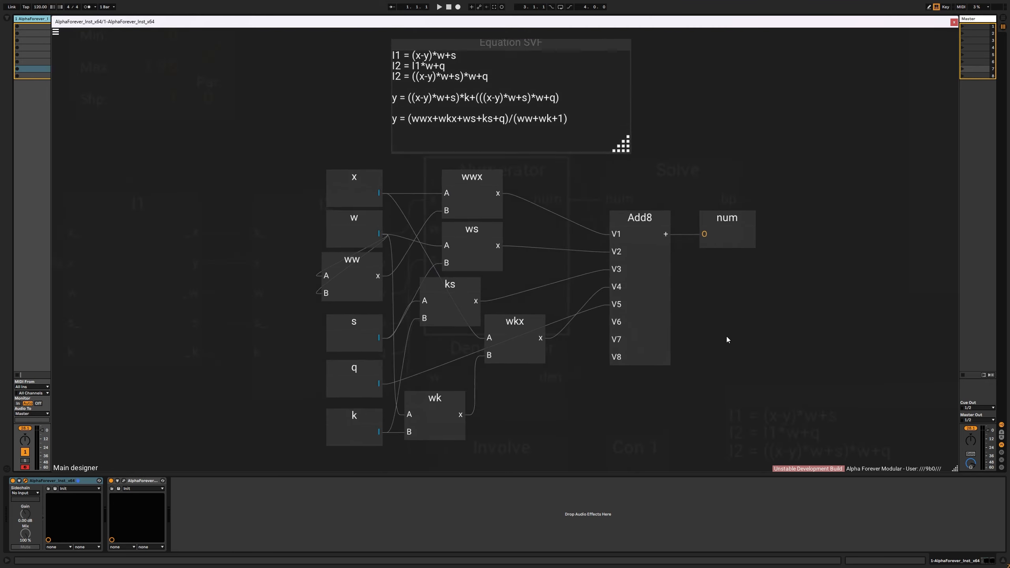
Lower the k knob to 0.59 and set the Frequency knob to about 1945 Hz.
drag(618, 268, 590, 289)
scroll(590, 291, down, 3)
mouse_move(342, 150)
mouse_down()
mouse_move(337, 126)
mouse_move(335, 143)
mouse_up()
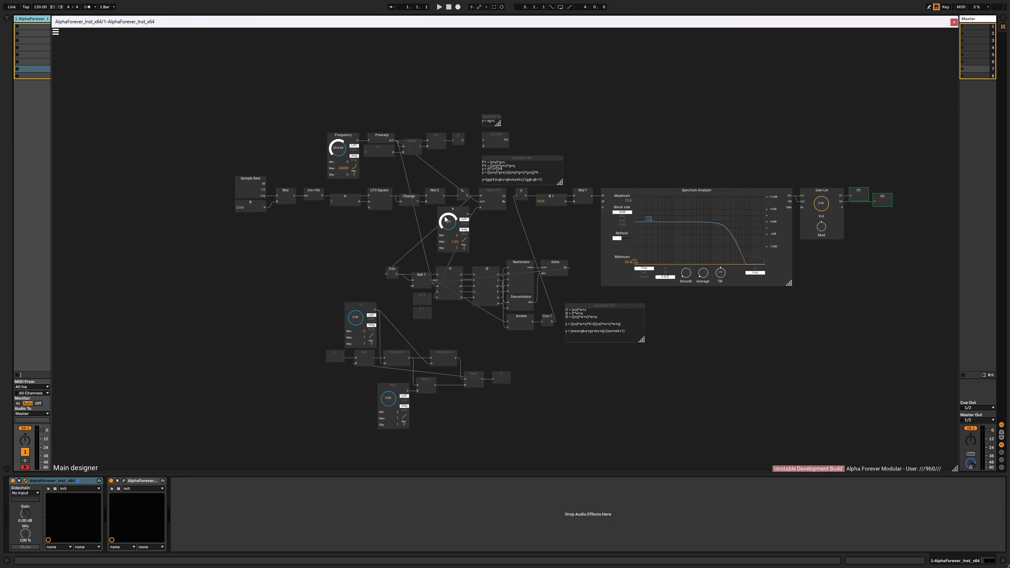
drag(449, 221, 448, 255)
mouse_move(338, 147)
mouse_down()
mouse_move(333, 106)
mouse_move(336, 152)
mouse_up()
scroll(399, 241, up, 2)
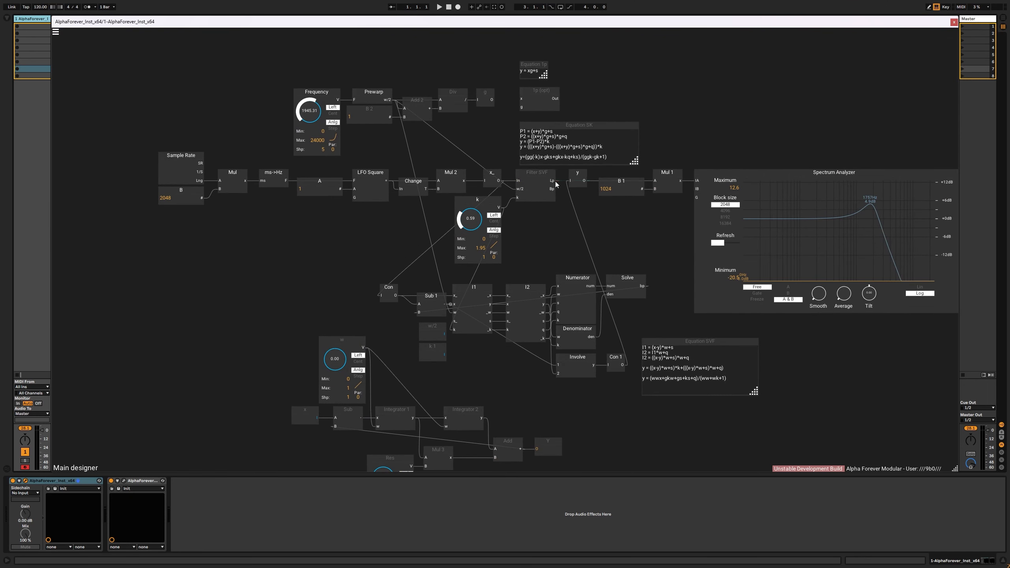
Open Filter SVF and delete its Bp output block.
double_click(540, 192)
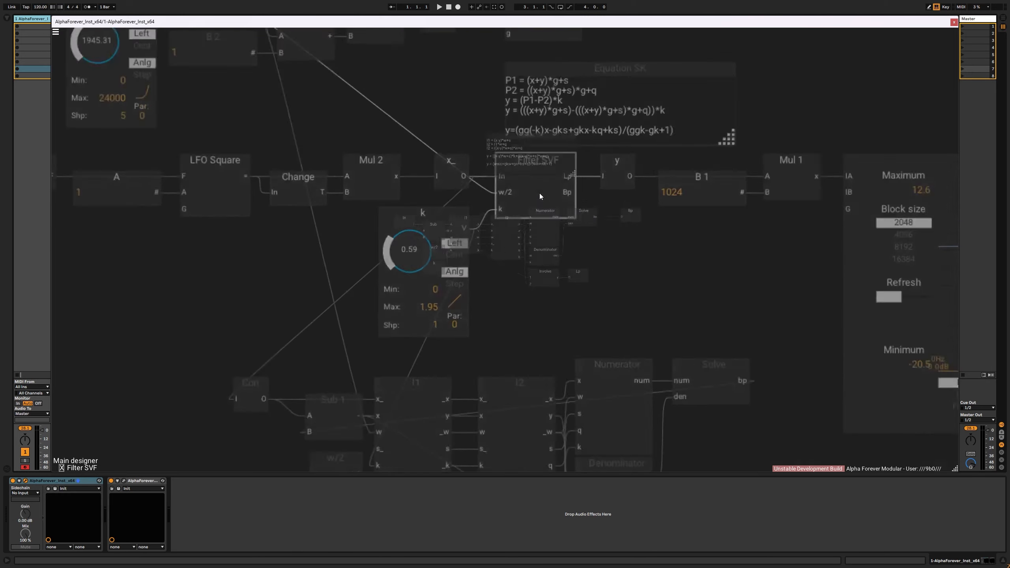
click(729, 238)
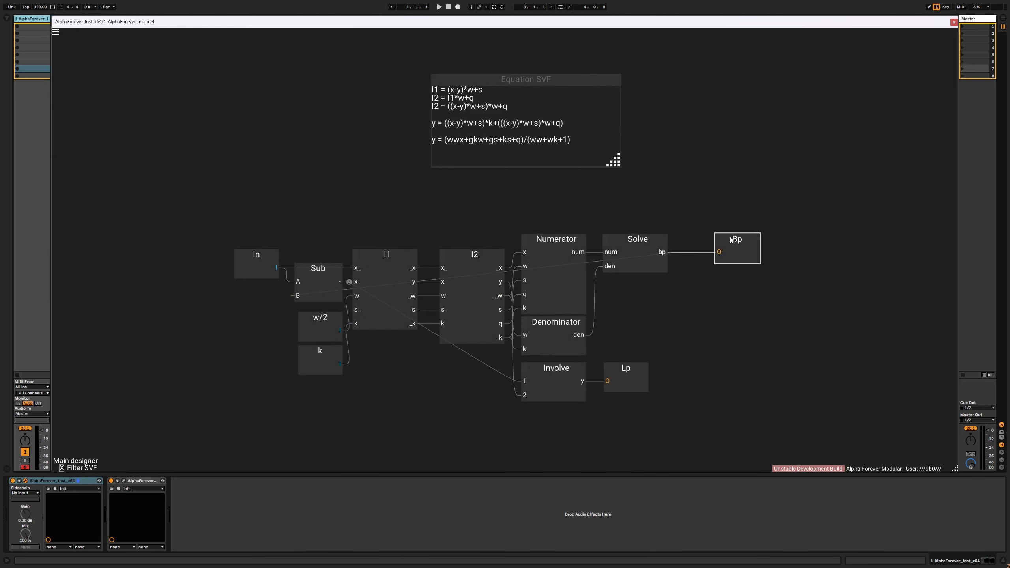
key(Delete)
In Filter SVF's Numerator, rename the wks block as wkx, connect x to its A input, and return to Filter SVF.
double_click(555, 292)
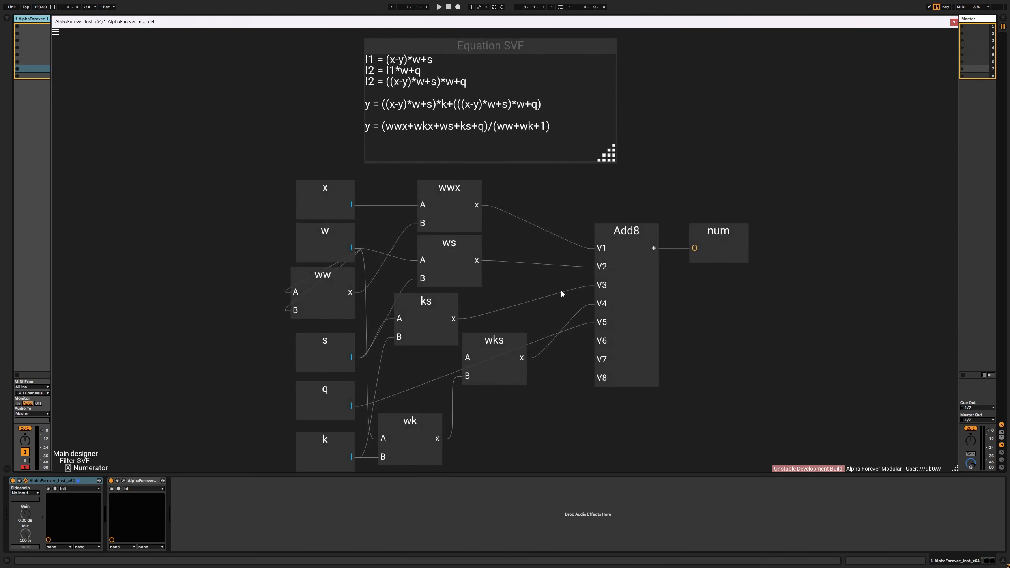
double_click(492, 341)
drag(498, 341, 518, 305)
text(x)
key(Return)
drag(351, 205, 467, 357)
scroll(531, 286, down, 6)
drag(684, 322, 672, 333)
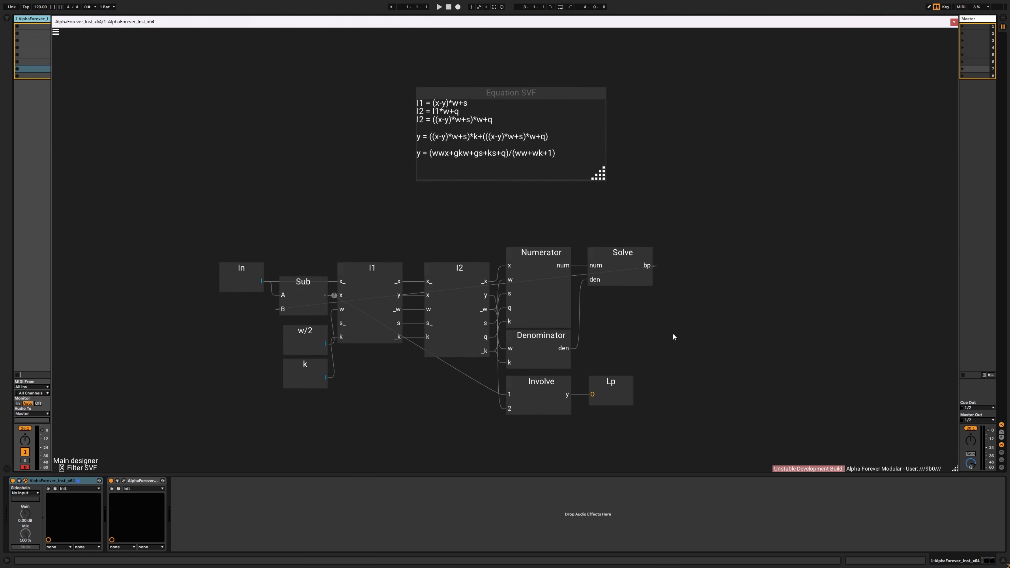
Return to the main designer and raise the Frequency knob to its 24000 maximum.
scroll(672, 333, down, 4)
drag(605, 240, 583, 326)
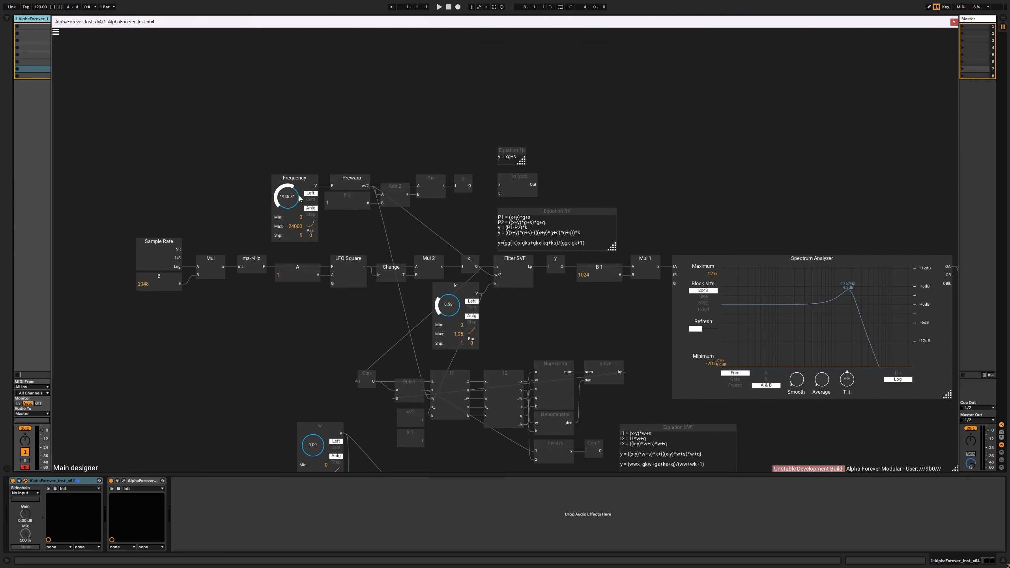
drag(299, 197, 301, 146)
Delete the copied filter blocks below the signal chain together with the Equation SVF note beside them.
scroll(335, 333, down, 3)
drag(336, 348, 511, 422)
key(Delete)
click(542, 396)
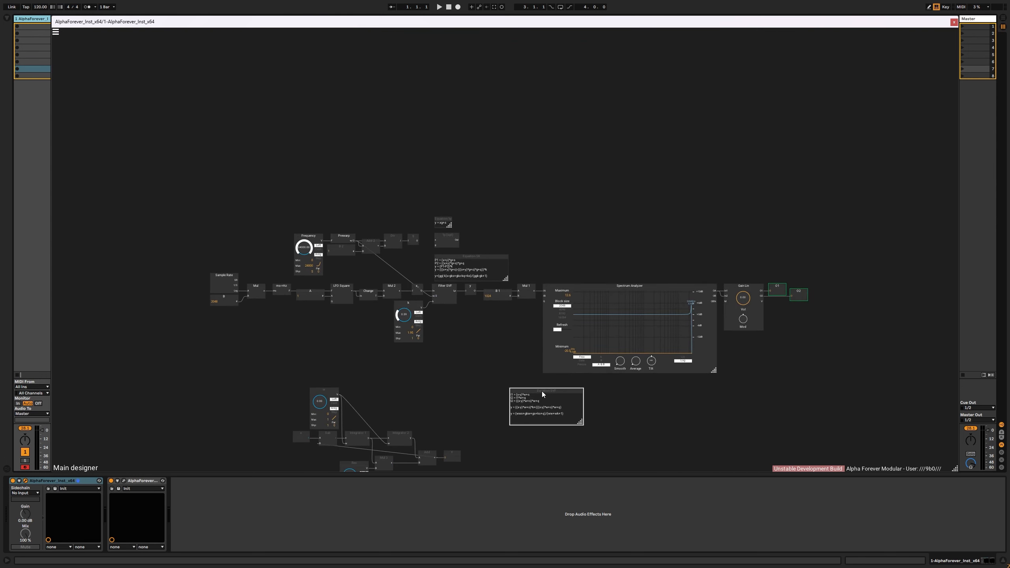
key(Delete)
Delete the Equation SK note above Filter SVF.
scroll(458, 331, up, 3)
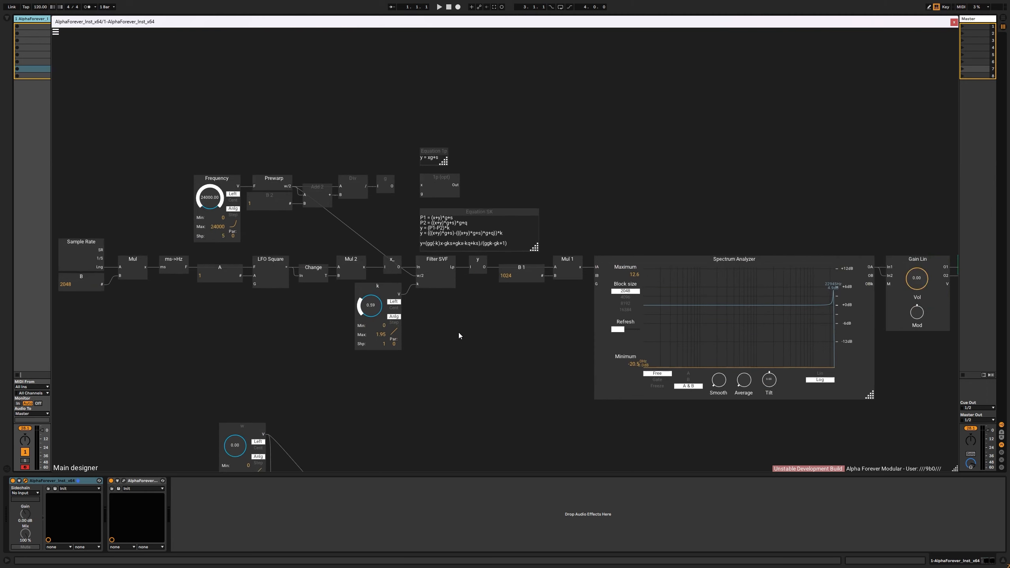
double_click(475, 212)
key(End)
key(BackSpace)
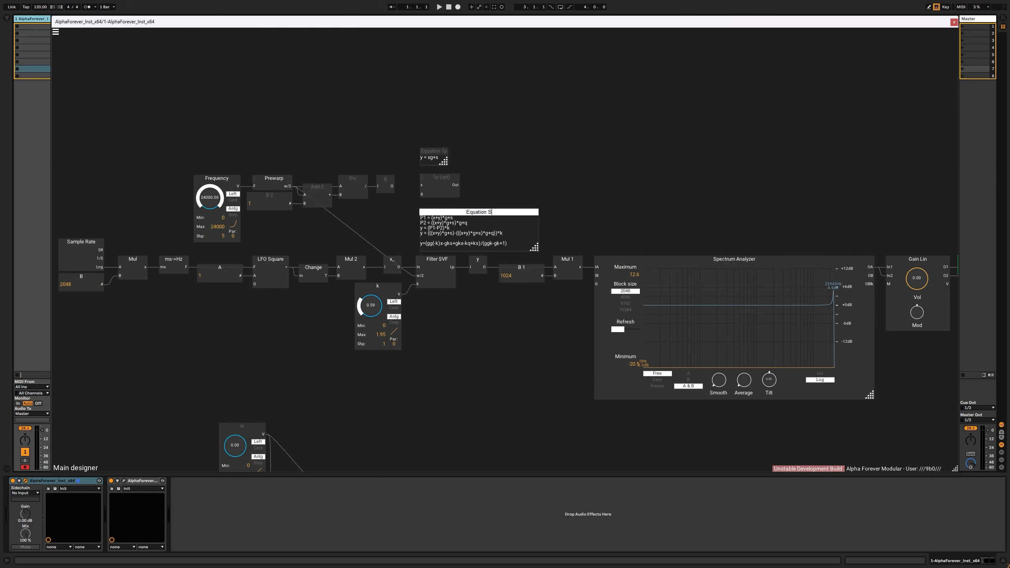
click(495, 214)
key(Delete)
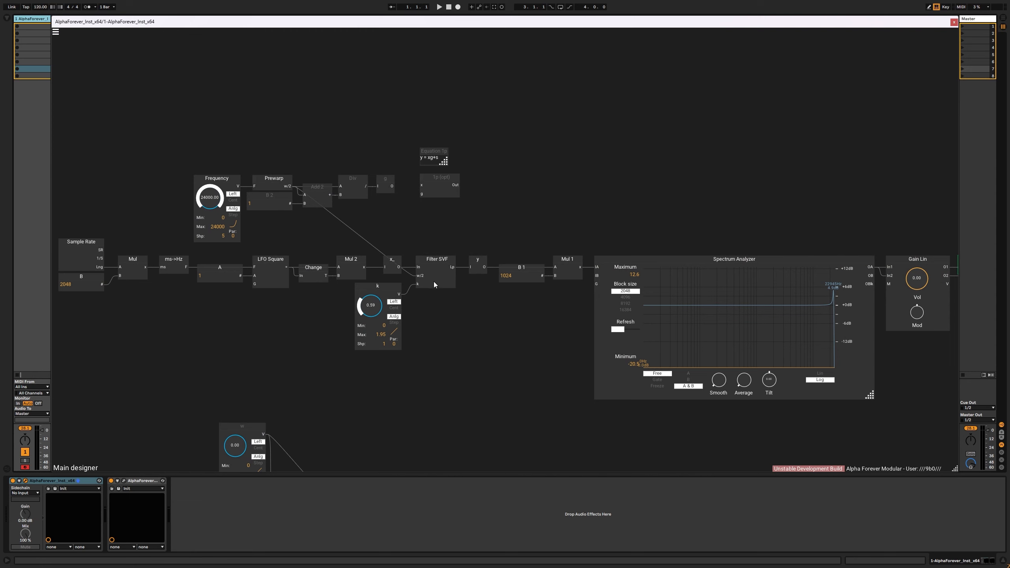
Copy the Equation SVF note from inside Filter SVF and paste it above the block in the main designer.
double_click(437, 275)
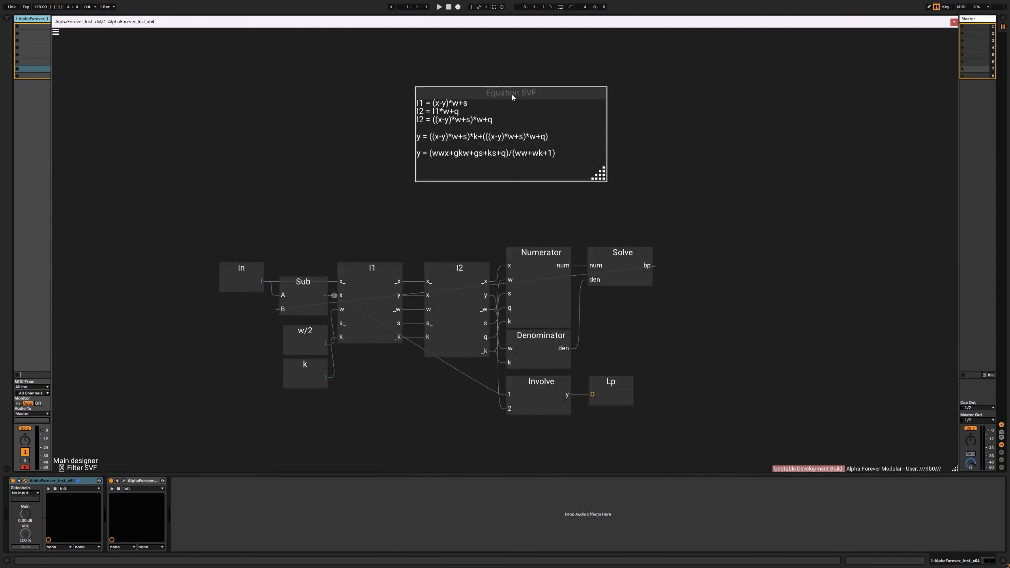
double_click(634, 147)
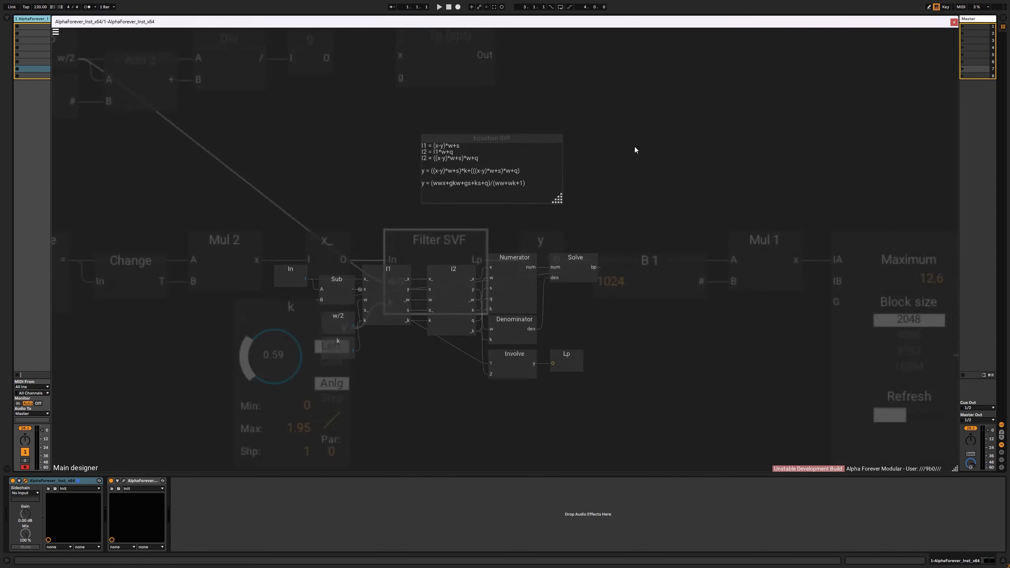
key(ctrl+v)
drag(501, 170, 483, 143)
drag(432, 215, 432, 214)
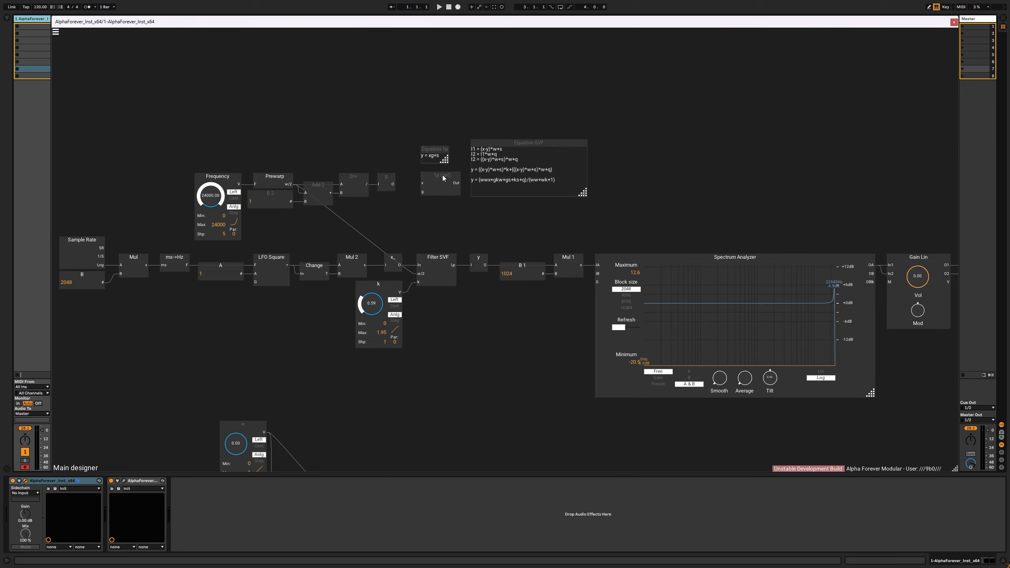
Delete the unused 1p (opt) block and place the Equation 1p and Equation SVF notes side by side.
key(Delete)
mouse_move(433, 150)
mouse_down()
mouse_move(442, 169)
mouse_move(452, 147)
mouse_move(466, 163)
mouse_up()
click(480, 147)
Delete the unused Add 2, Div, output and B 2 blocks, and move Frequency and Prewarp closer to Filter SVF.
drag(295, 161, 401, 214)
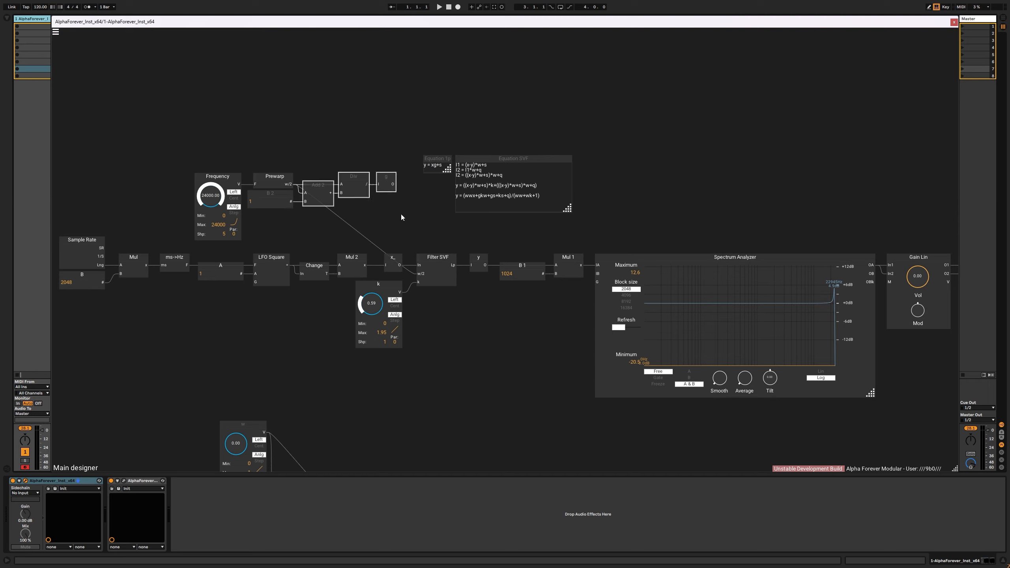
key(Delete)
click(287, 196)
key(Delete)
drag(182, 160, 345, 254)
drag(287, 180, 390, 182)
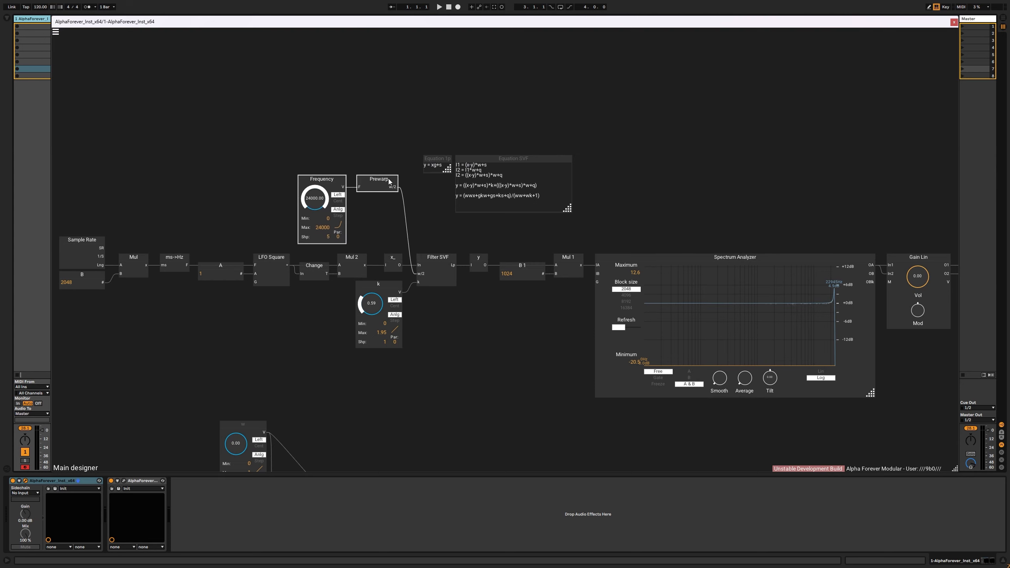
Delete the leftover group of filter blocks and knobs below the main signal chain.
drag(458, 392, 488, 232)
scroll(488, 232, down, 6)
drag(274, 230, 547, 409)
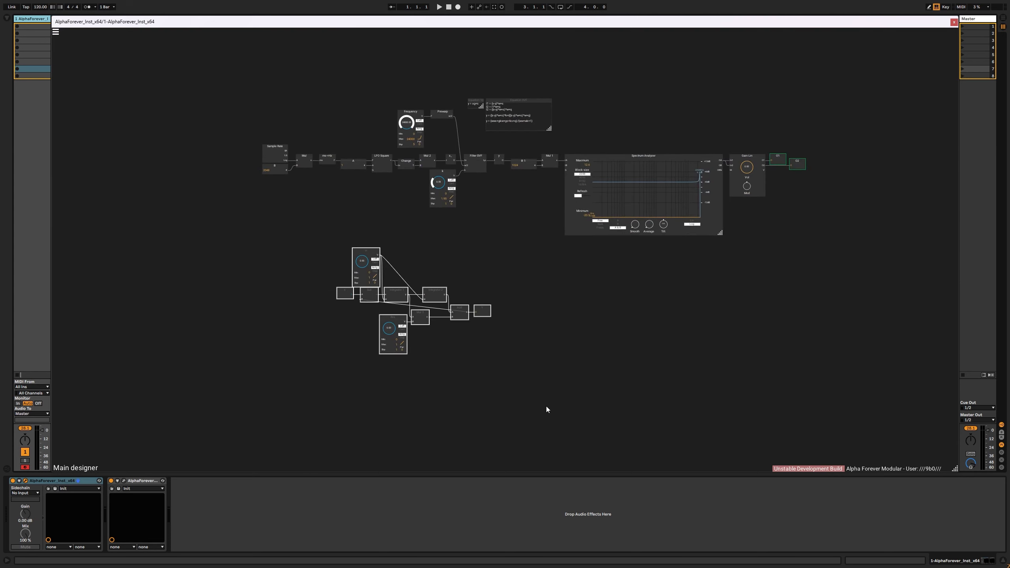
key(Delete)
Lower the Frequency knob to about 3754 to test the low-pass response of Filter SVF.
scroll(492, 187, up, 8)
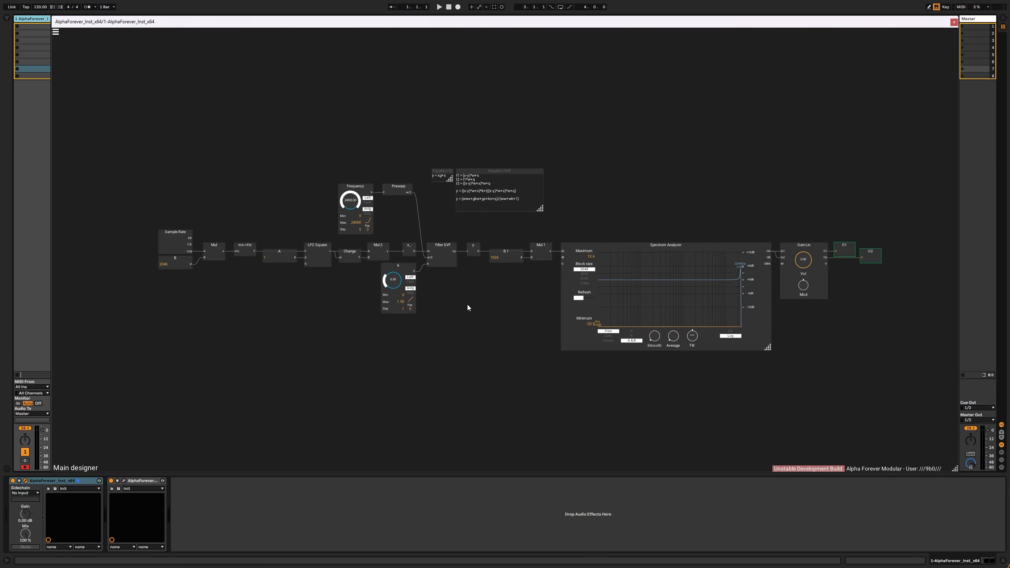
drag(278, 140, 282, 165)
drag(482, 337, 466, 386)
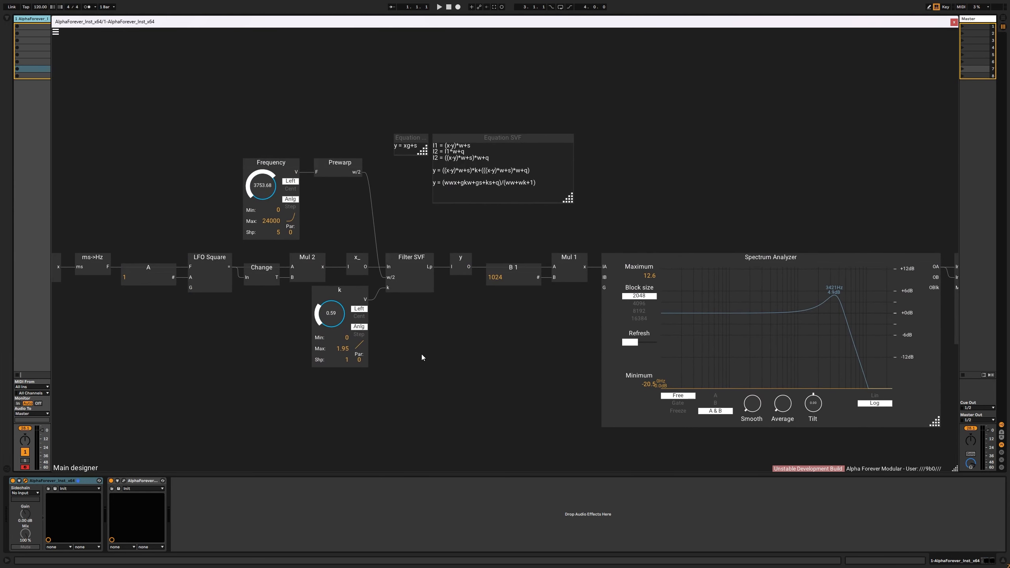
Inside the I1 block of Filter SVF, add an output named Hp fed by the x input.
double_click(417, 282)
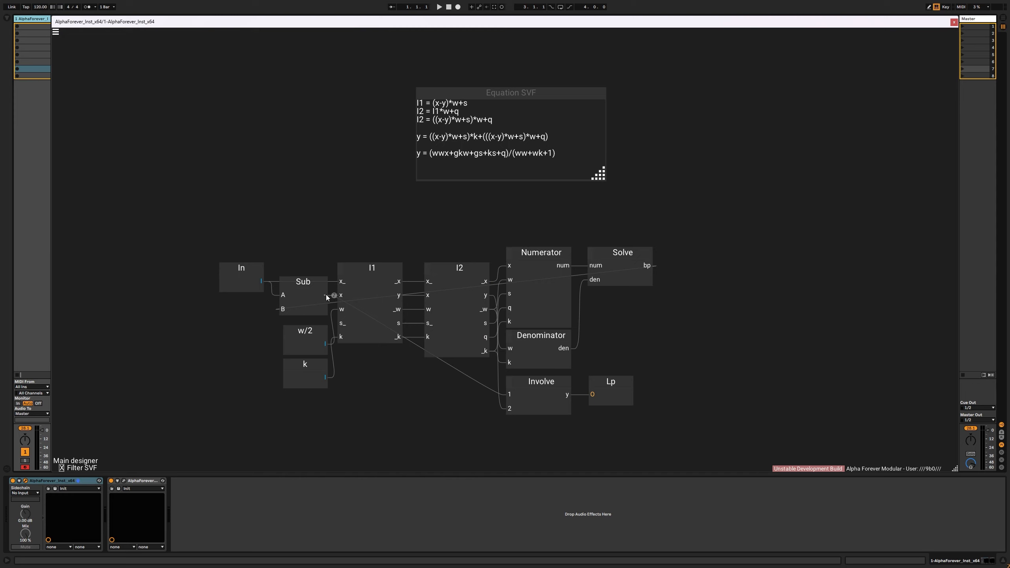
double_click(366, 291)
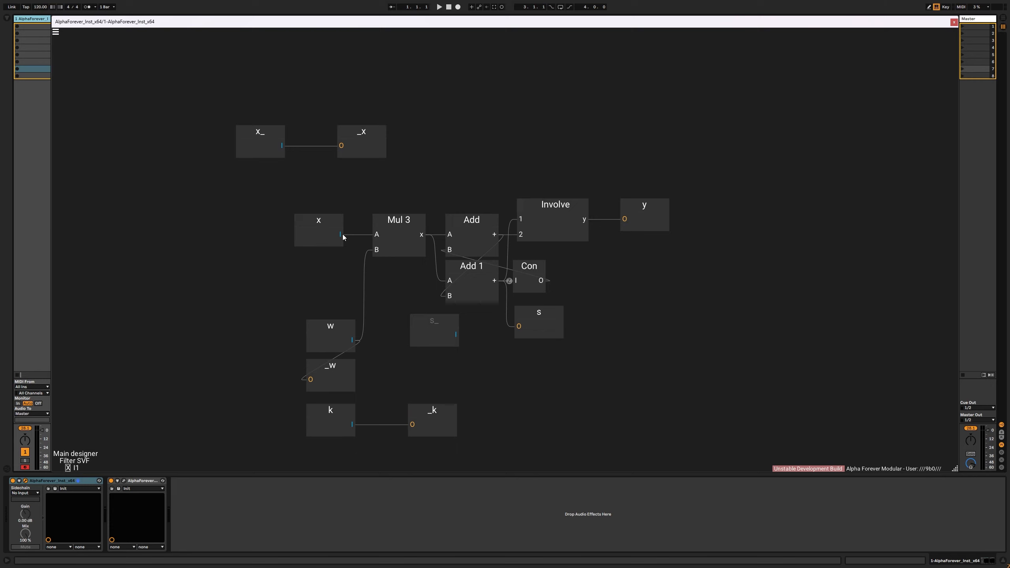
drag(340, 235, 397, 177)
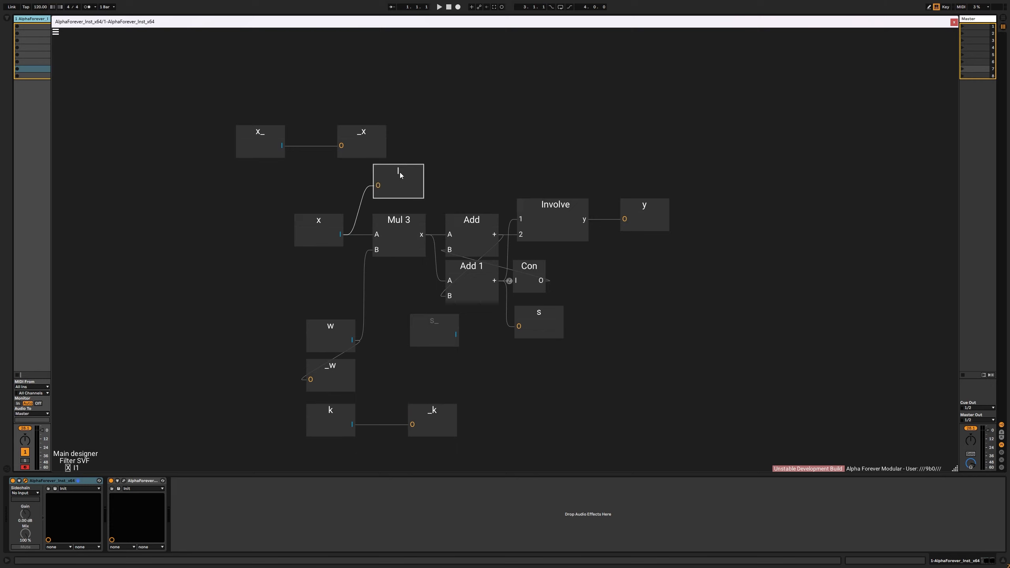
text(Hp)
key(Return)
key(Escape)
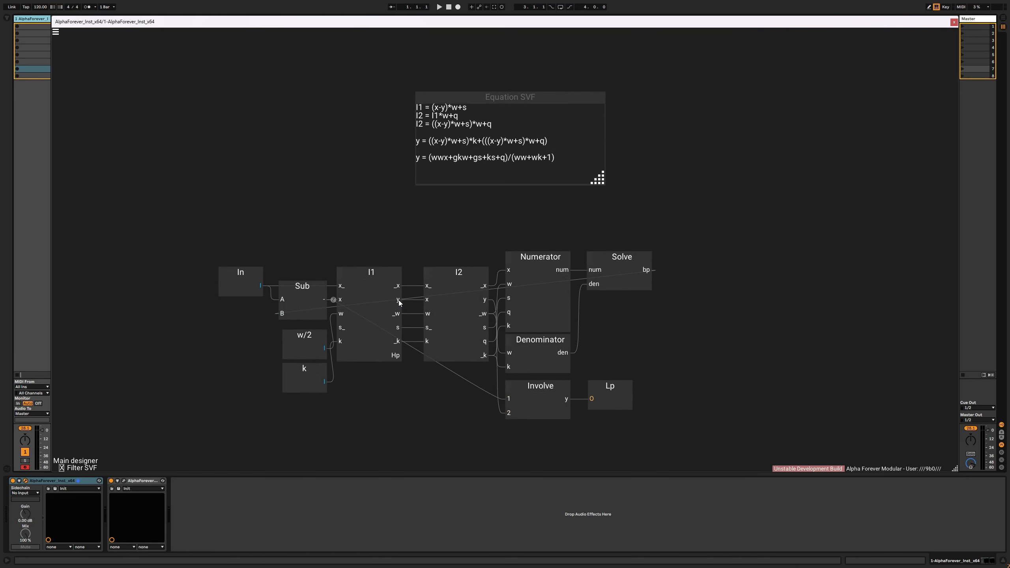
Add an output named Bp to Filter SVF from I1's y, and return to the main designer.
drag(399, 304, 447, 226)
double_click(447, 225)
key(Return)
key(Escape)
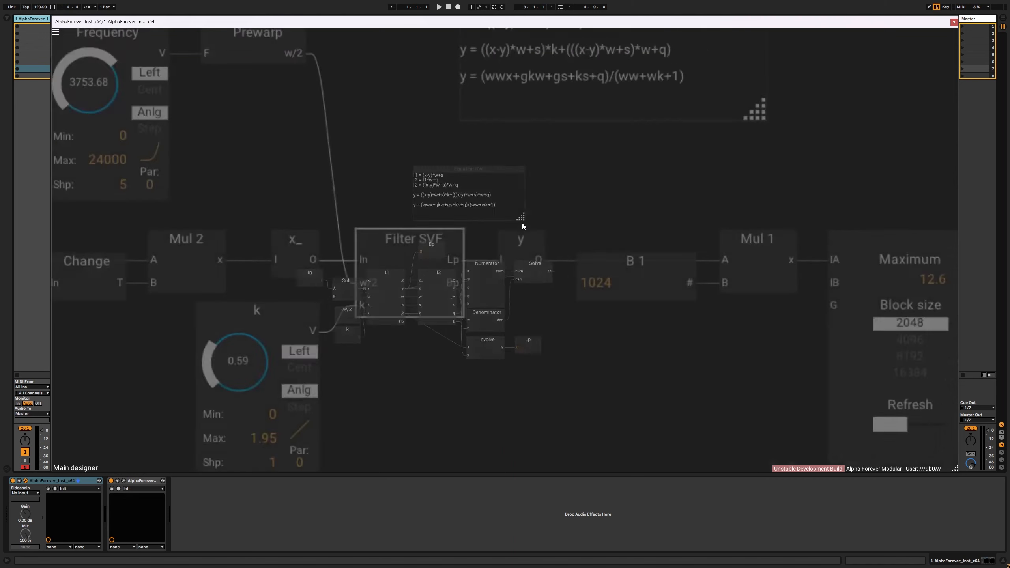
Connect Filter SVF's Bp output to y and test it with Frequency at about 1444 and k at about 1.89.
drag(432, 277, 453, 270)
drag(270, 201, 313, 280)
drag(272, 181, 275, 155)
drag(334, 317, 338, 269)
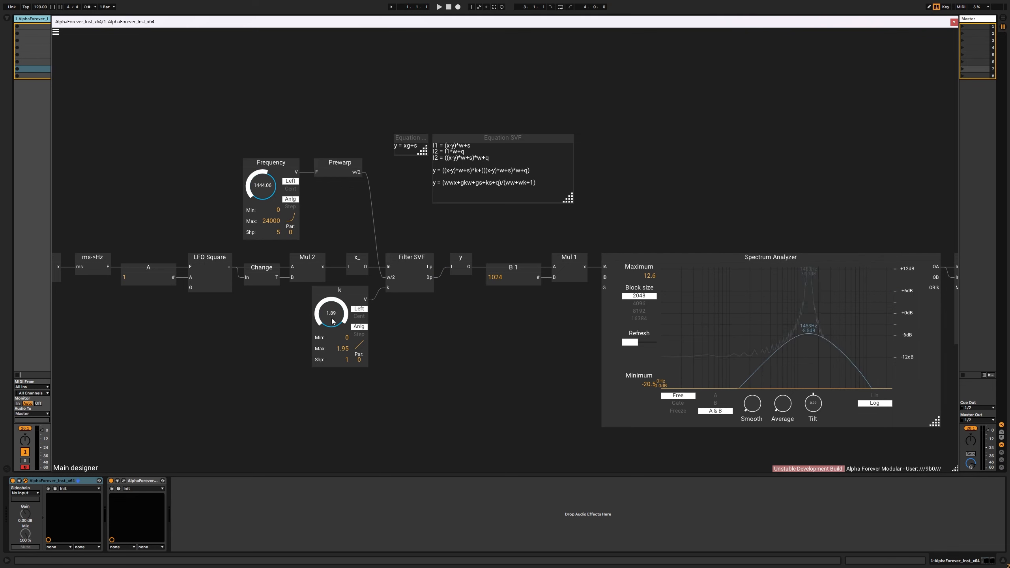
Set the k knob's maximum to 25 and turn k to about 4.64 to test the band-pass response.
double_click(339, 348)
text(25)
key(Return)
drag(335, 324, 341, 347)
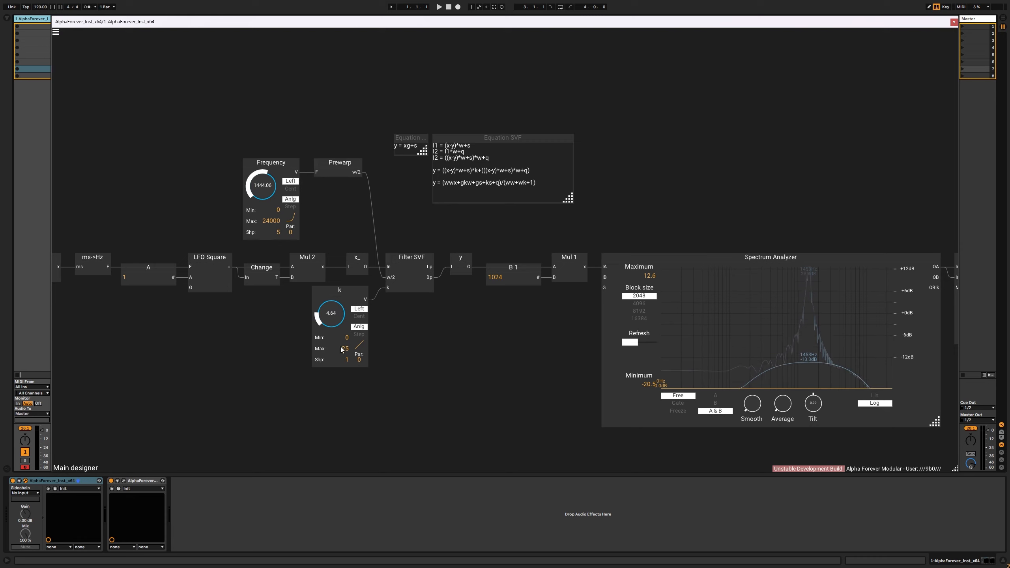
Set the k knob's maximum to 2 and sweep Frequency to about 788.
double_click(341, 349)
text(2)
key(Return)
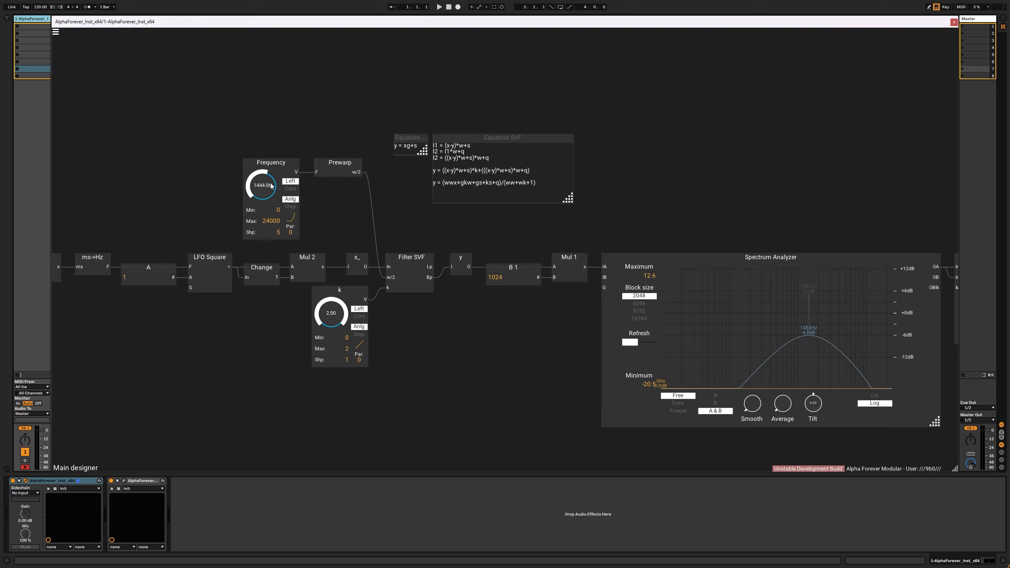
drag(270, 183, 329, 258)
drag(264, 186, 263, 190)
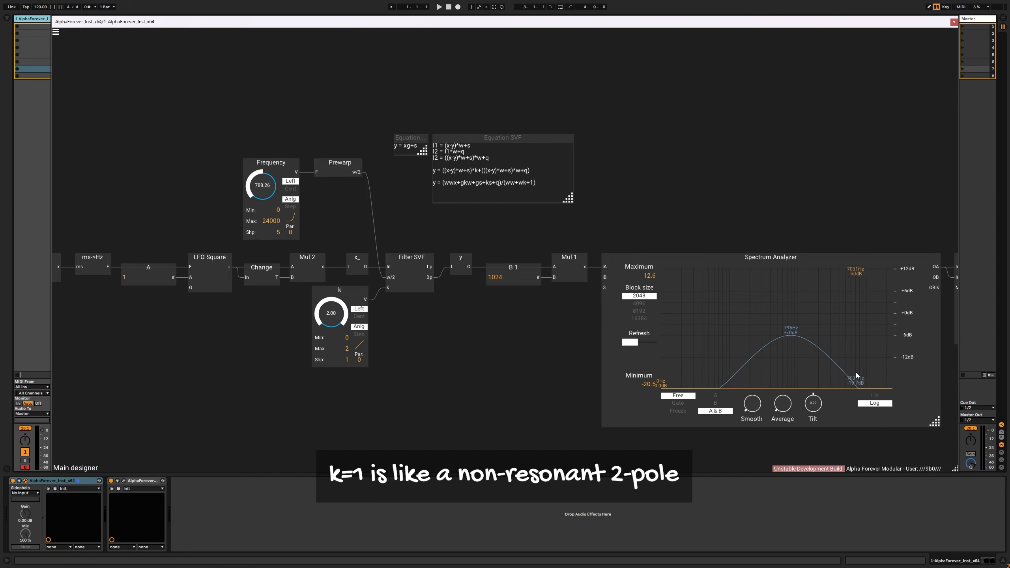
Add an output named Hp to Filter SVF from I1's Hp, and return to the main designer.
double_click(410, 283)
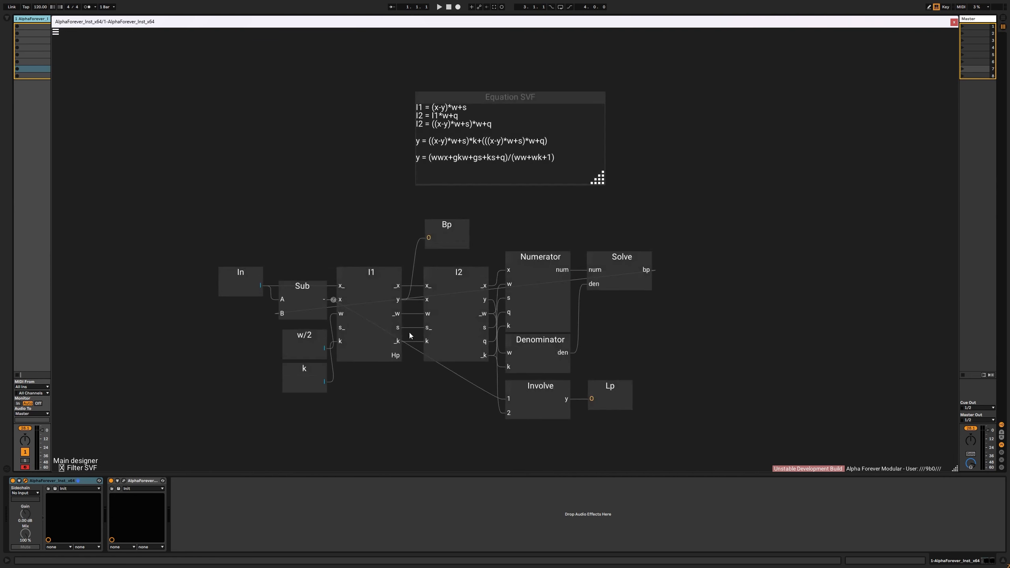
drag(395, 357, 462, 414)
double_click(673, 329)
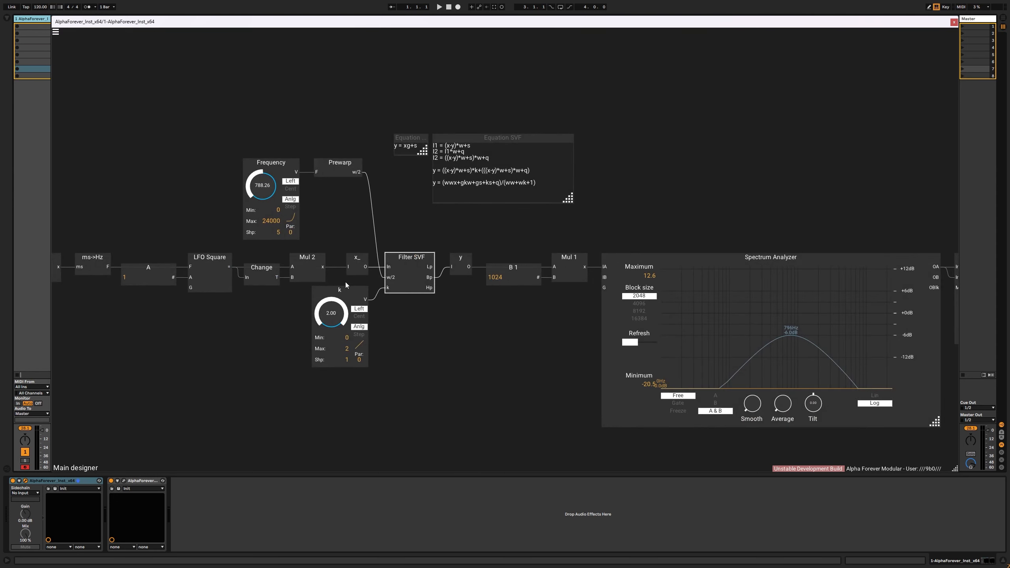
Connect Filter SVF's Hp output to y and test it with k at about 0.46 and Frequency at about 1322.
drag(454, 270, 454, 267)
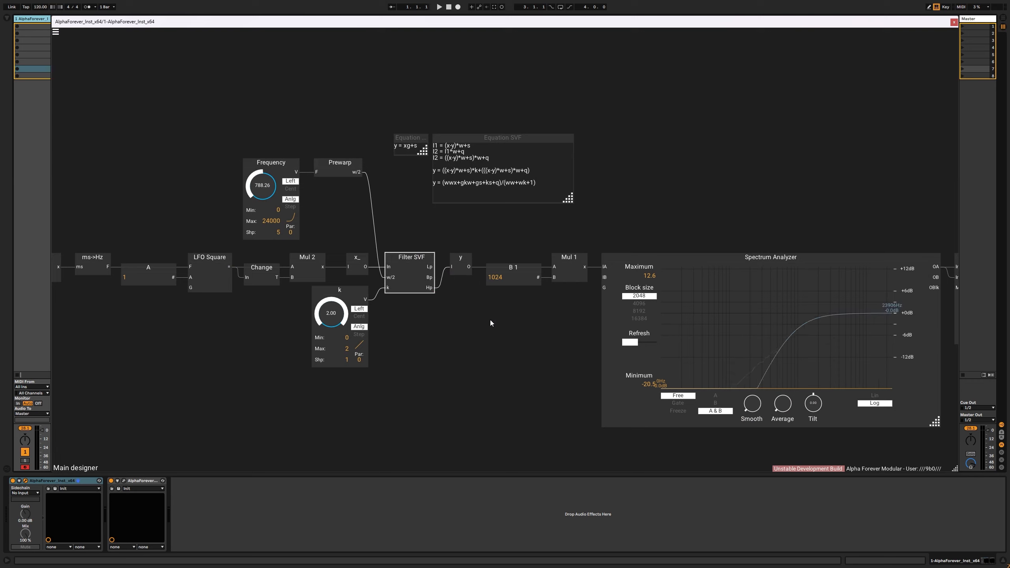
drag(338, 310, 343, 366)
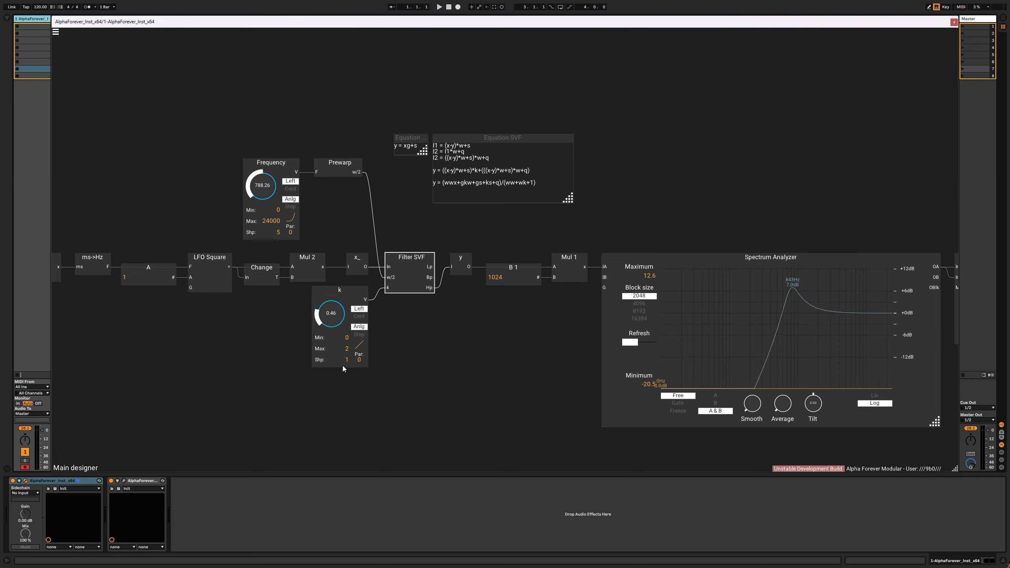
mouse_move(254, 184)
mouse_down()
mouse_move(255, 138)
mouse_move(257, 210)
mouse_move(256, 145)
mouse_move(256, 175)
mouse_up()
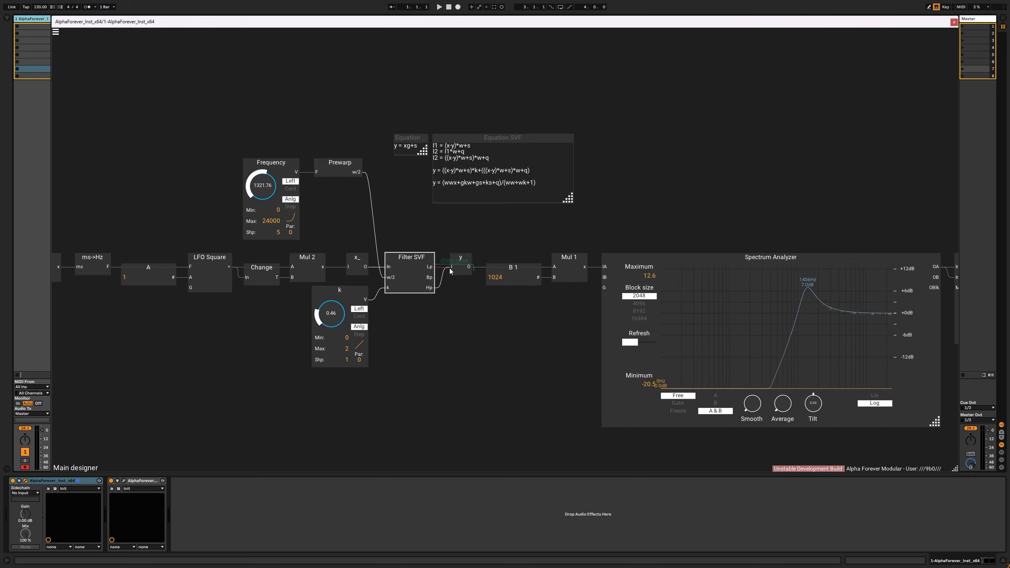
Reconnect y to the Bp output and shift the blocks from y through O2 away from Filter SVF to make room.
drag(453, 267, 957, 469)
scroll(399, 246, down, 3)
scroll(398, 246, up, 2)
drag(635, 218, 549, 225)
scroll(436, 250, down, 1)
drag(309, 247, 928, 462)
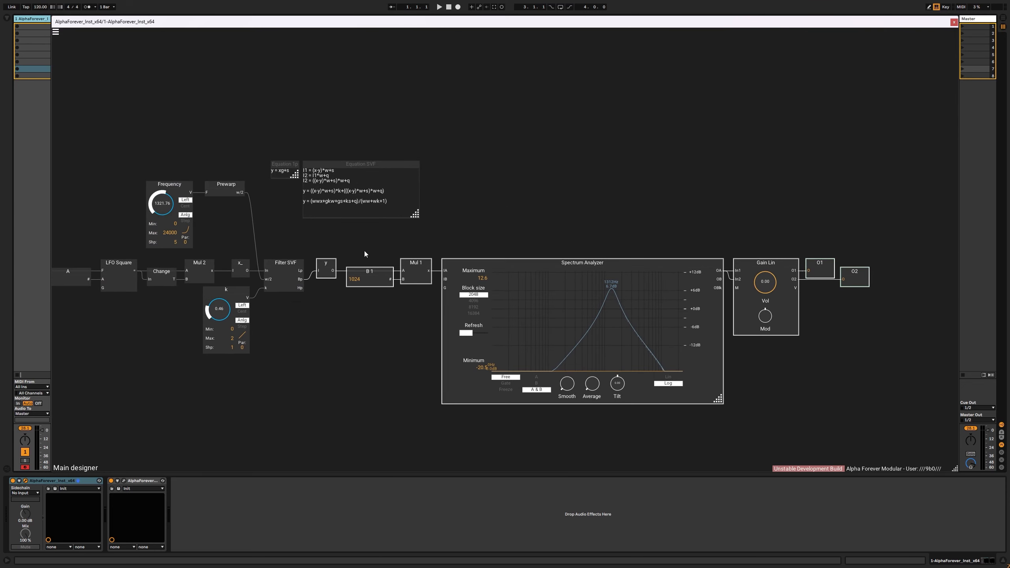
drag(329, 266, 401, 265)
Insert an Add8 block summing Filter SVF's Lp, Bp and Hp outputs, and connect its result to y.
click(334, 282)
scroll(321, 284, up, 2)
right_click(300, 273)
text(add)
click(359, 279)
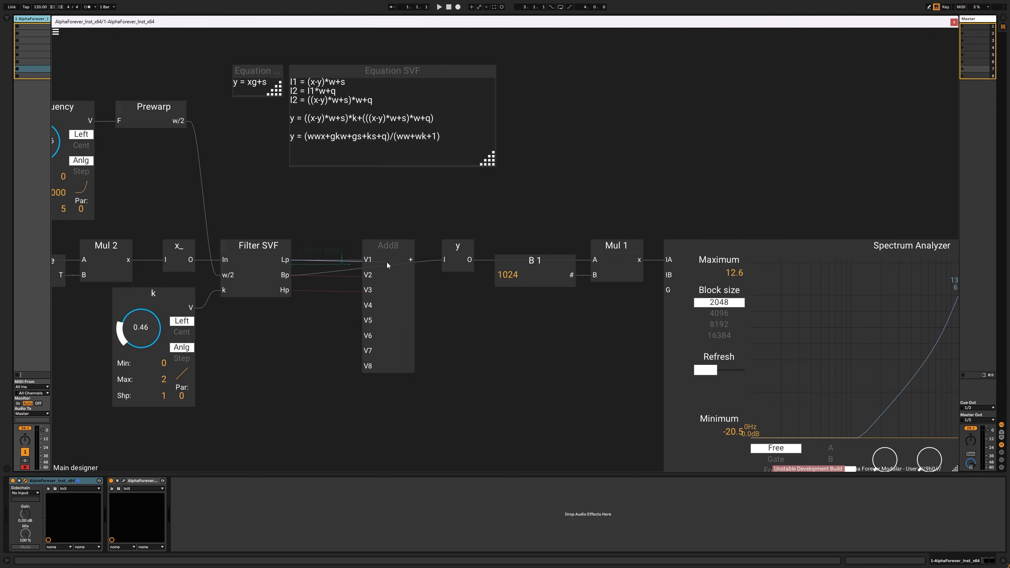
drag(431, 259, 444, 259)
scroll(471, 315, down, 2)
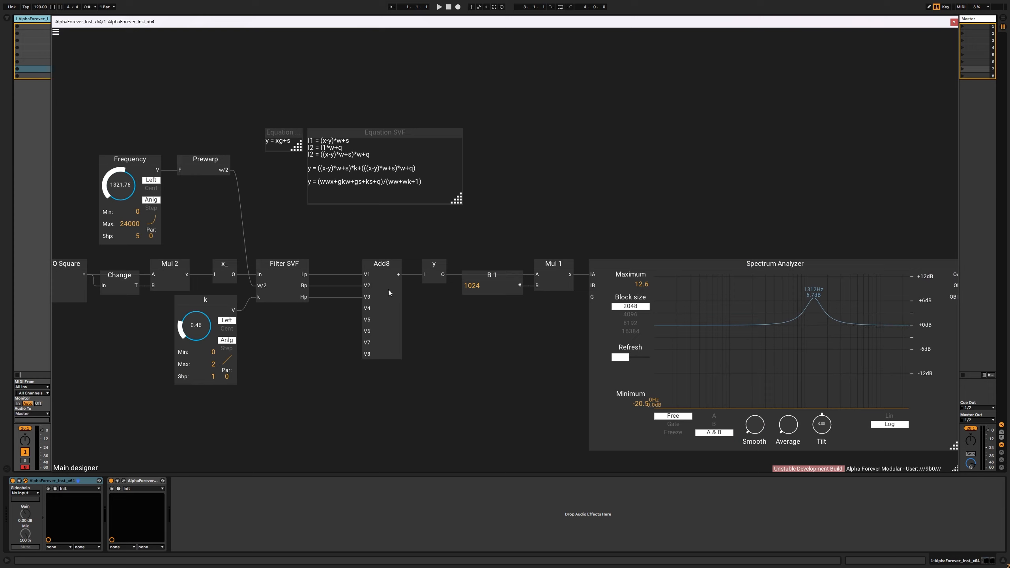
Set the k knob's maximum to 1, turn k up to 1.00 and sweep Frequency to about 957.
drag(207, 318, 207, 301)
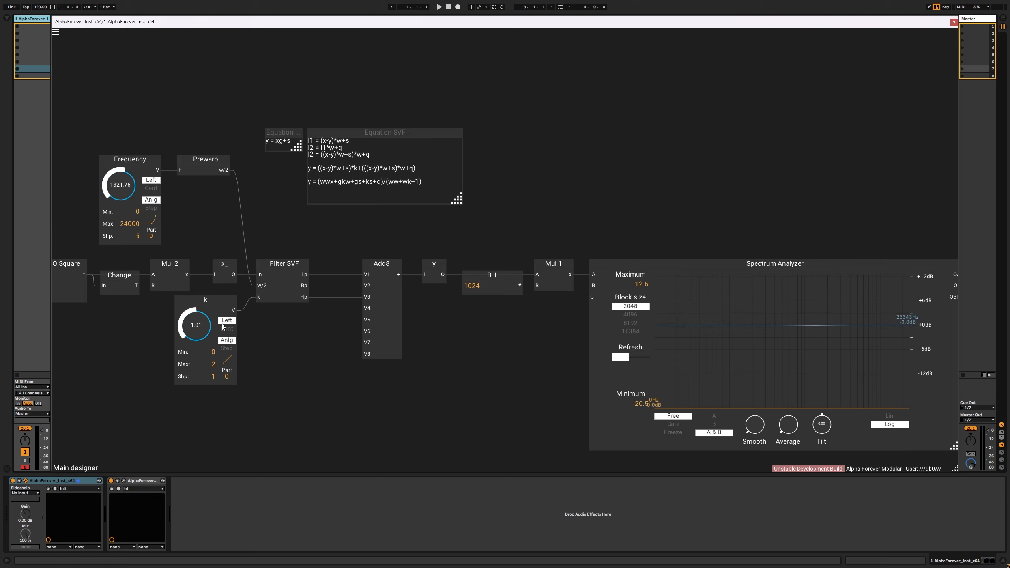
double_click(213, 366)
text(1)
click(311, 366)
drag(205, 315, 214, 287)
scroll(450, 370, down, 2)
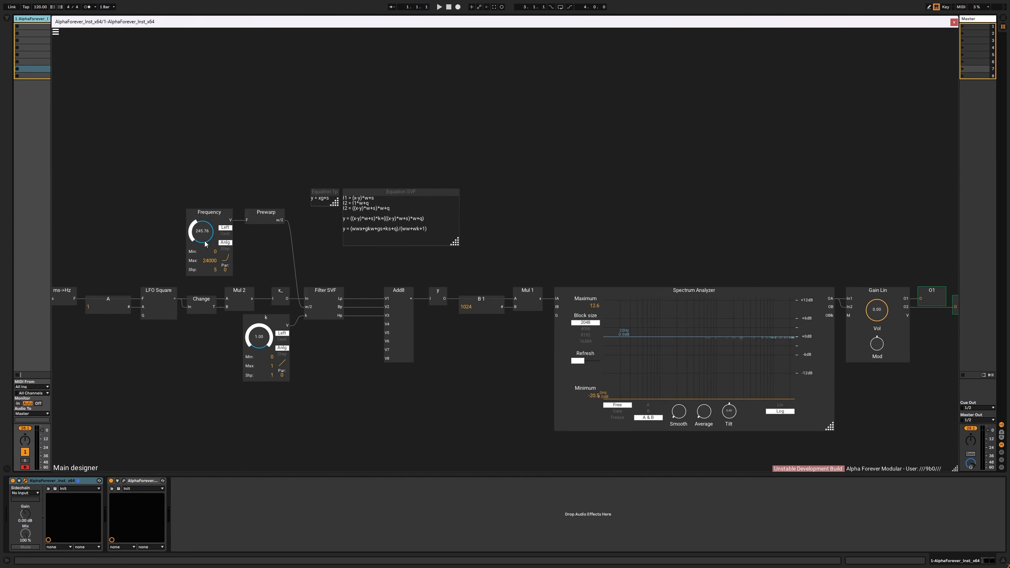
drag(205, 241, 211, 276)
drag(256, 332, 272, 312)
Insert a Mul block between Filter SVF's Lp output and Add8's first input.
right_click(340, 299)
text(mul)
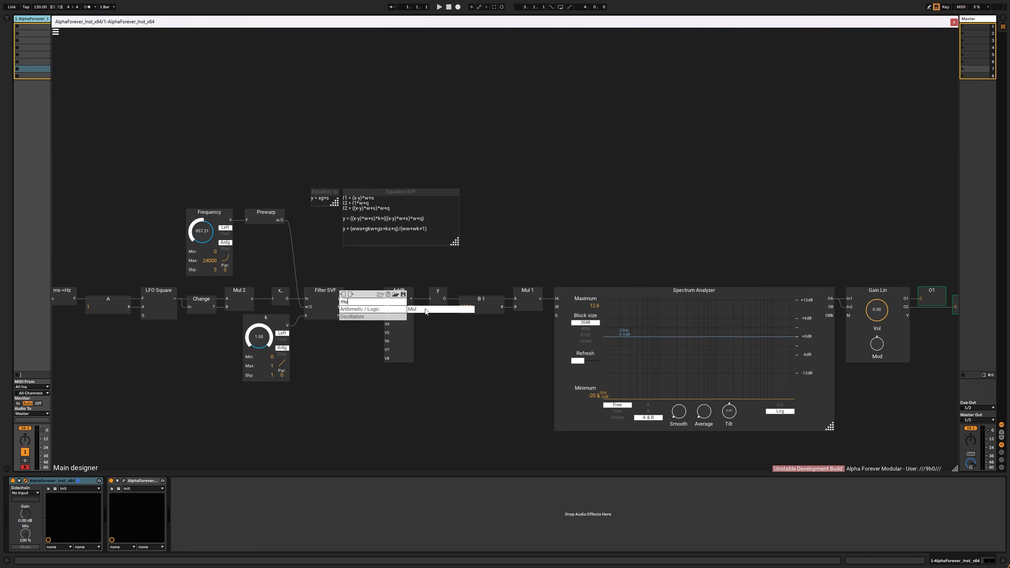
click(425, 309)
drag(368, 304, 359, 327)
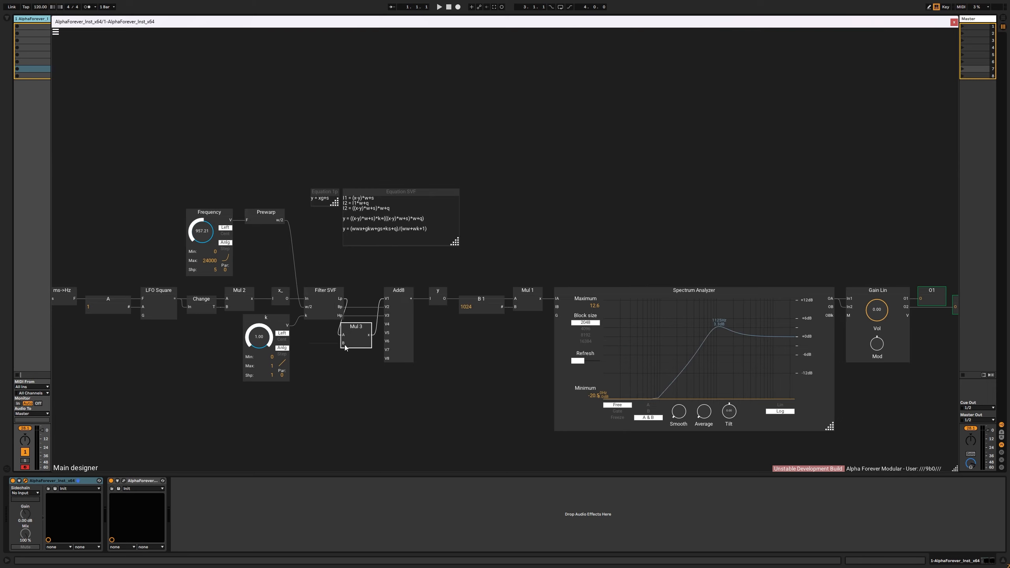
Add a knob to the new multiplier's B input with minimum 1 and maximum 2, and sweep it to test the mix.
double_click(343, 343)
double_click(311, 375)
text(1)
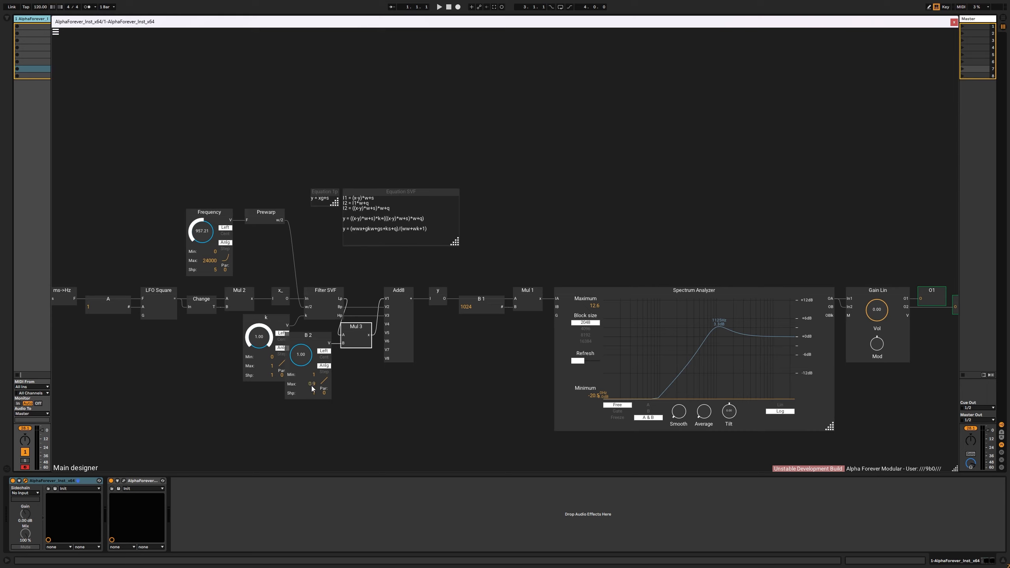
double_click(312, 384)
text(2)
click(358, 387)
drag(306, 363, 310, 306)
Delete the B 2 knob, its multiplier and the Add8 block, and connect Filter SVF's Lp output directly to y.
click(323, 338)
shift+click(365, 327)
key(Delete)
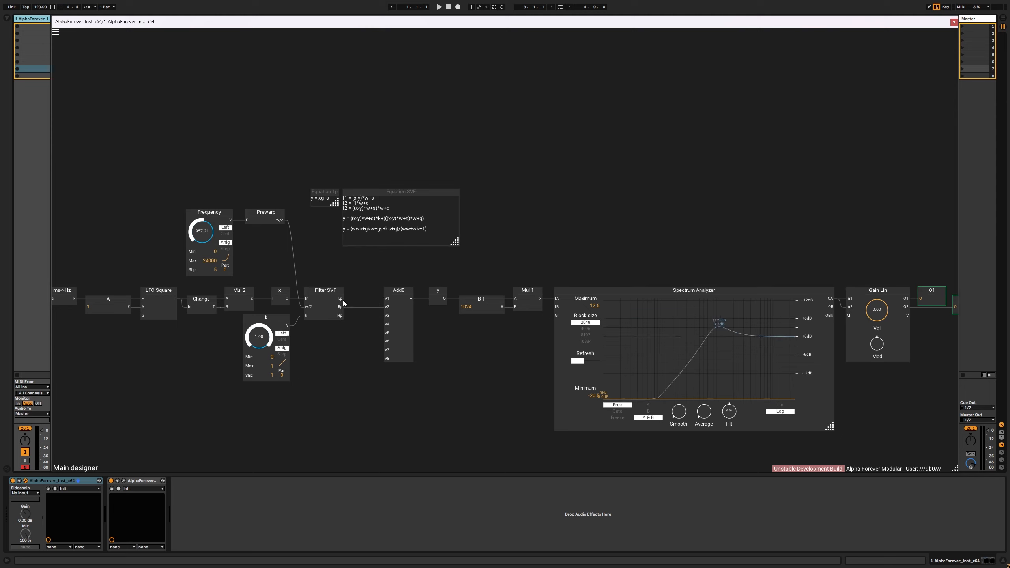
drag(393, 296, 390, 299)
click(392, 294)
key(Delete)
drag(340, 298, 431, 299)
Inside Filter SVF, insert an Add block below Lp that sums Involve's y and I1's Hp.
double_click(322, 313)
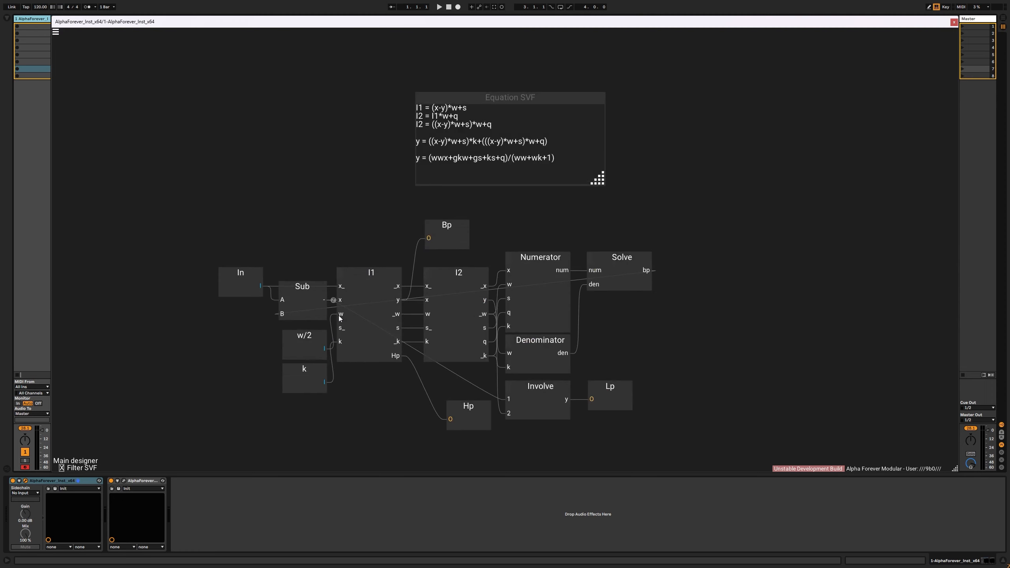
drag(618, 437, 620, 354)
double_click(592, 367)
text(add)
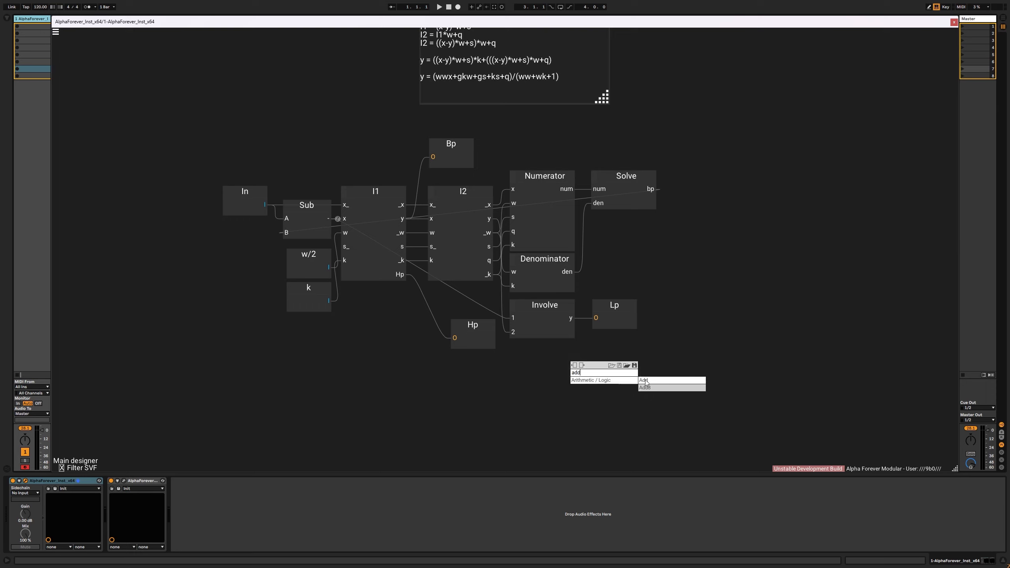
key(Return)
drag(571, 318, 399, 275)
drag(599, 358, 617, 356)
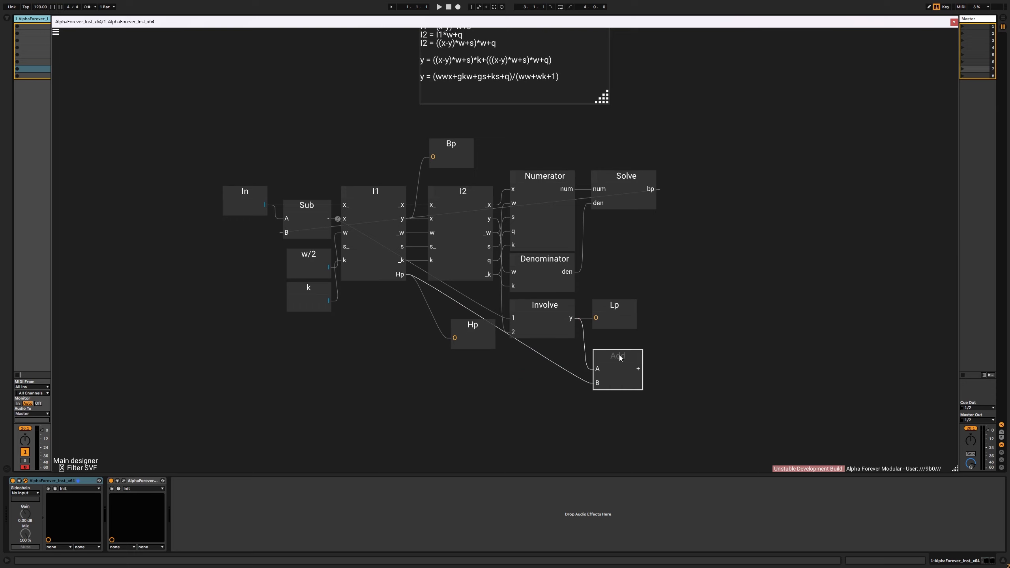
Name the Add block's output Notch and return to the main designer.
text(Ntoc)
key(BackSpace)
key(BackSpace)
key(BackSpace)
text(otch)
double_click(756, 292)
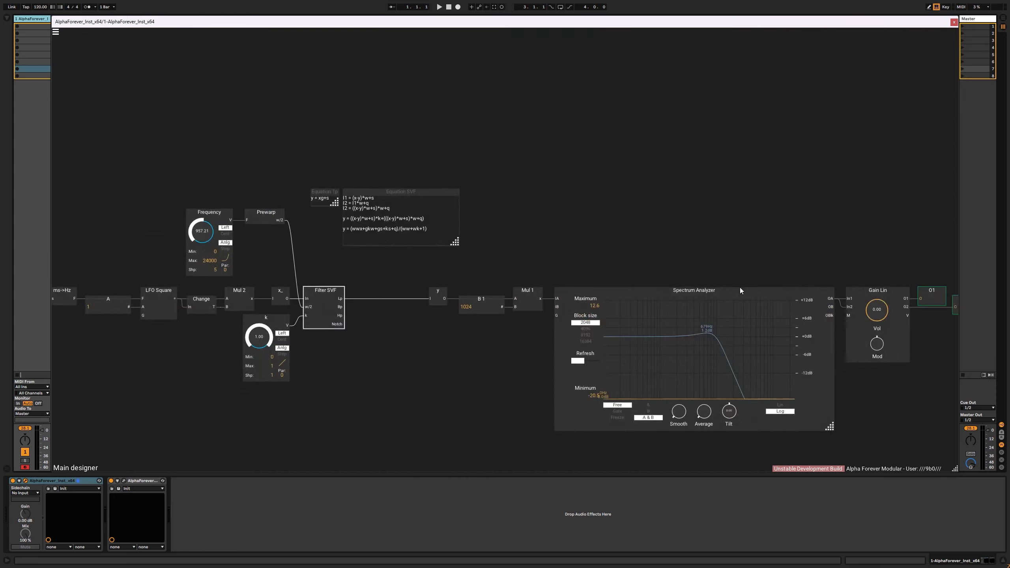
Connect Filter SVF's Notch output to y and lower Frequency to about 374 to test it.
scroll(375, 332, up, 1)
drag(330, 326, 436, 295)
scroll(402, 325, down, 1)
mouse_move(204, 227)
mouse_down()
mouse_move(206, 184)
mouse_move(205, 239)
mouse_up()
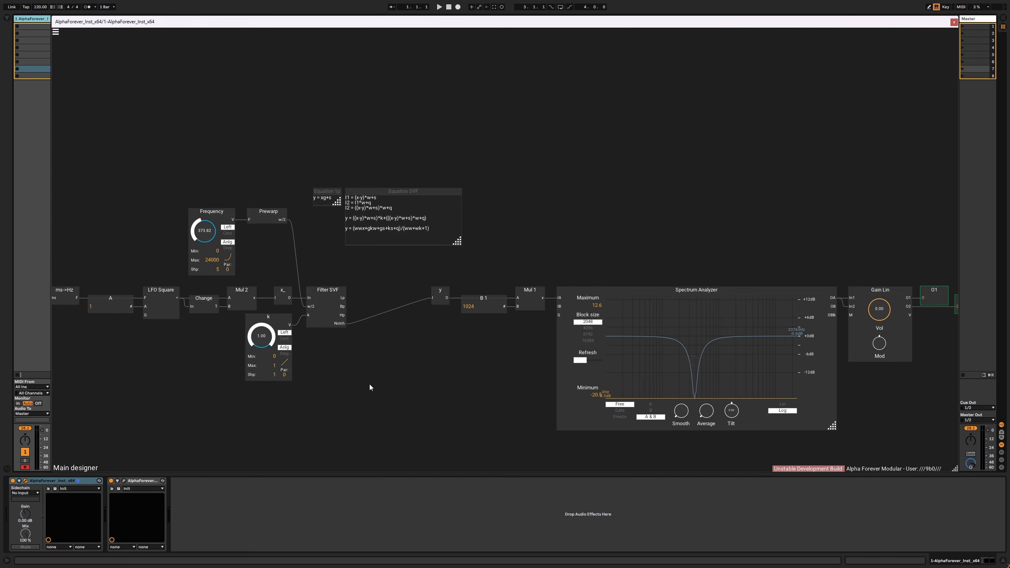
Inside Filter SVF, insert a Mul block below Hp that multiplies I1's y output by k.
scroll(363, 357, up, 2)
click(362, 336)
double_click(362, 336)
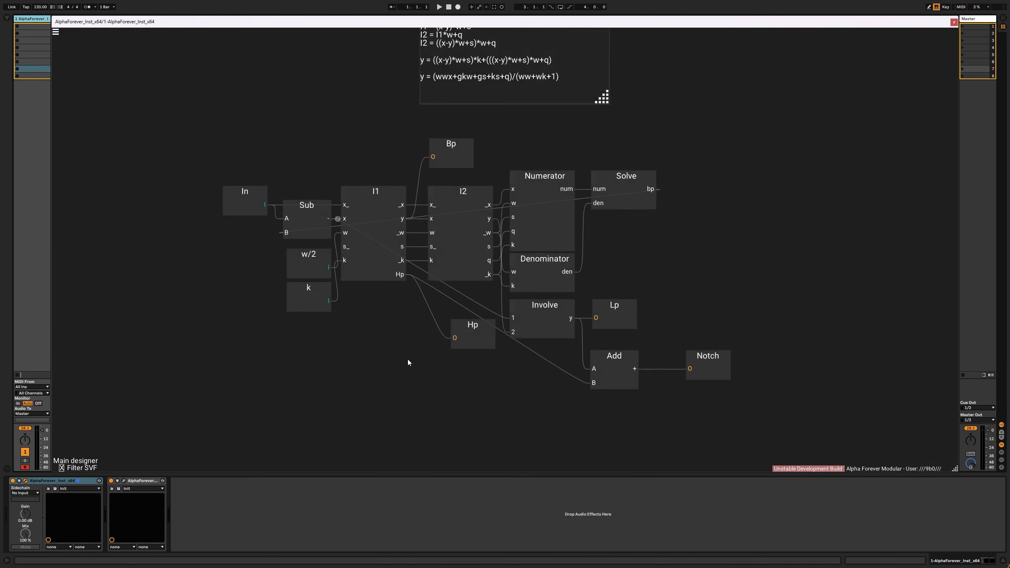
right_click(467, 378)
click(415, 312)
right_click(403, 362)
text(mul)
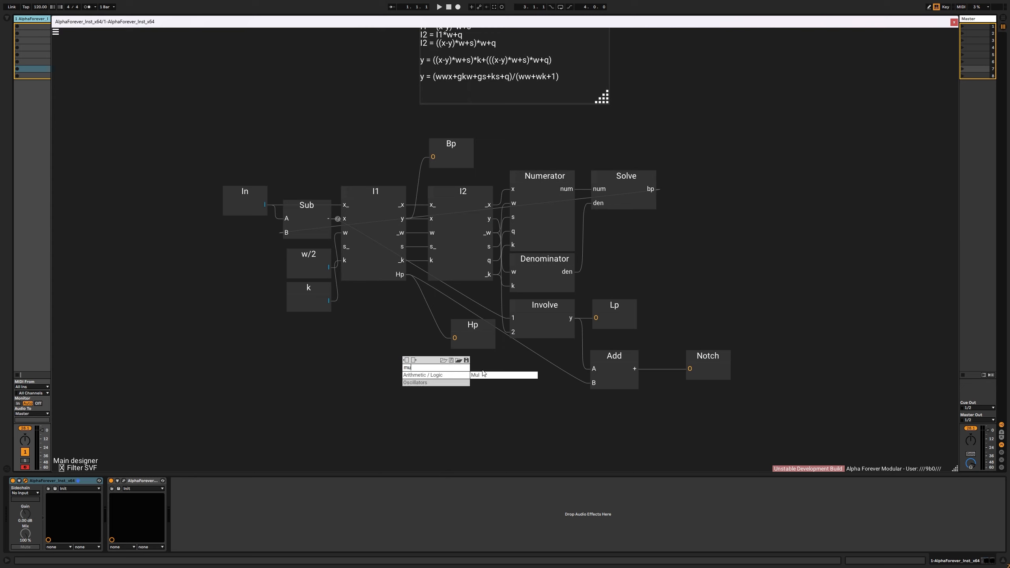
click(483, 373)
drag(413, 304, 443, 375)
drag(329, 305, 434, 399)
Create an output for the Mul block, name it Bpn, and return to the main designer.
double_click(475, 386)
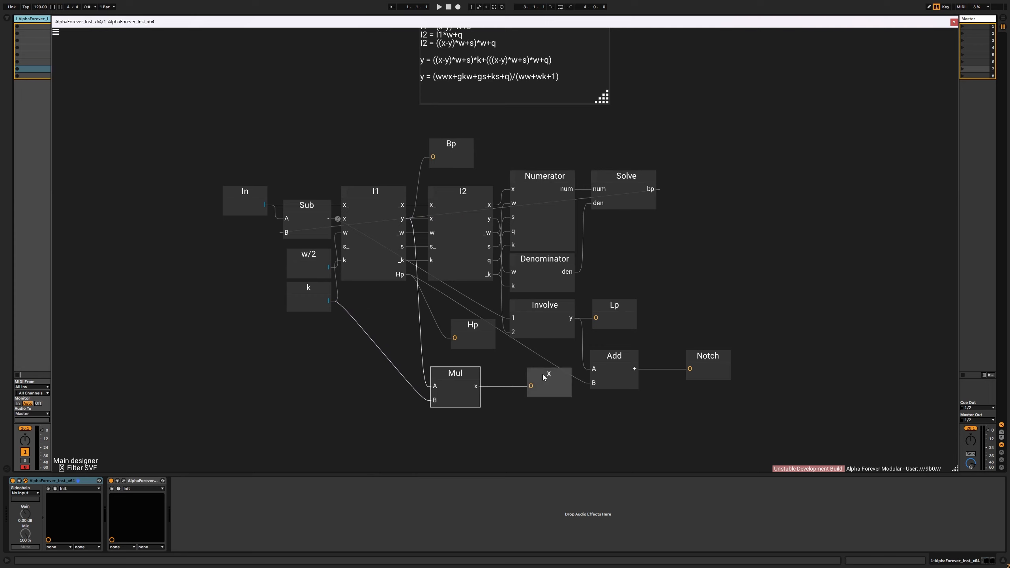
drag(559, 375, 540, 374)
double_click(541, 375)
text(Bpn)
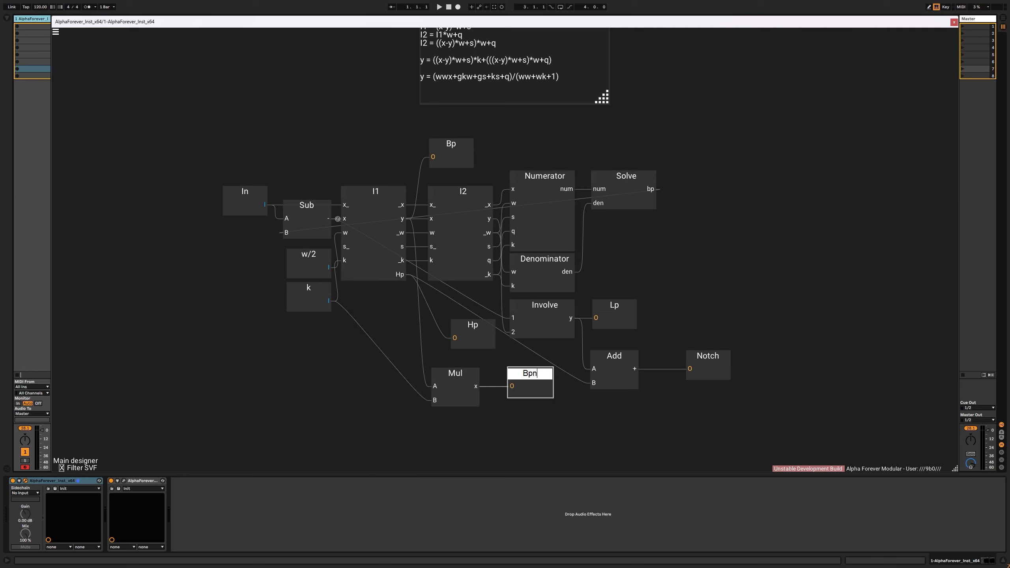
double_click(624, 435)
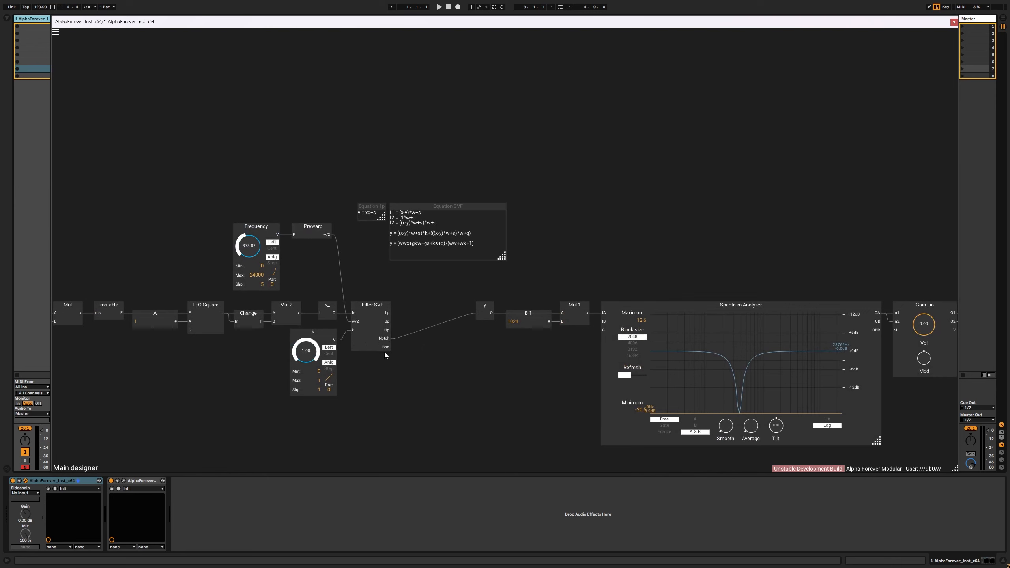
Connect Filter SVF's Bpn output to y and inspect the normalized band-pass peak on the spectrum analyzer.
drag(386, 349, 477, 313)
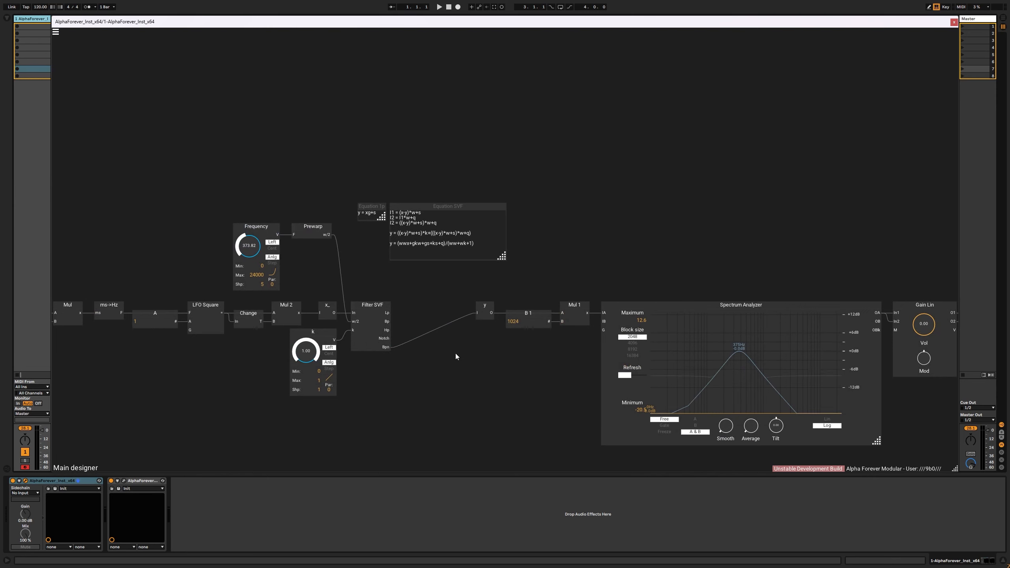
scroll(747, 204, up, 5)
drag(738, 238, 635, 93)
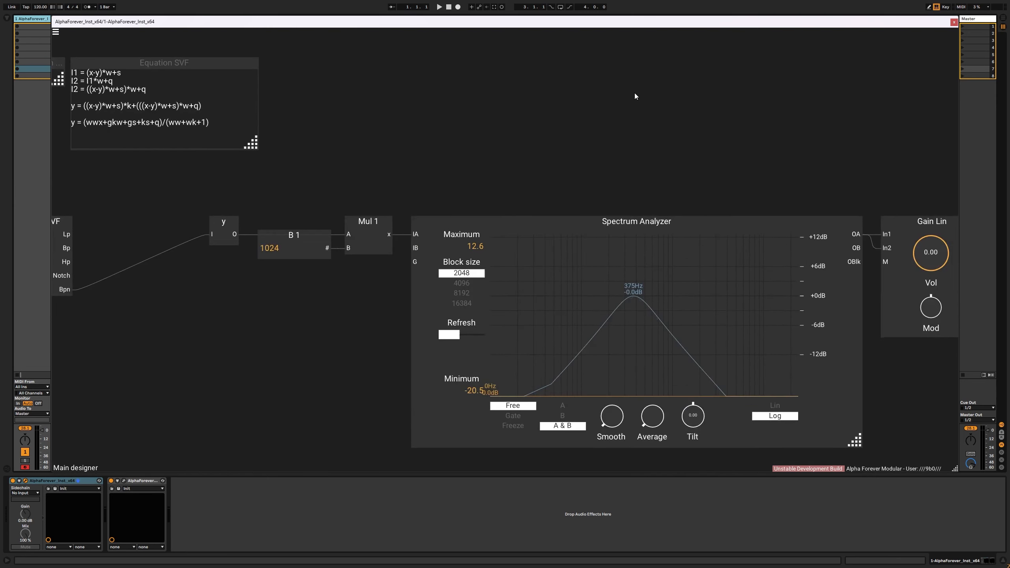
scroll(248, 297, down, 4)
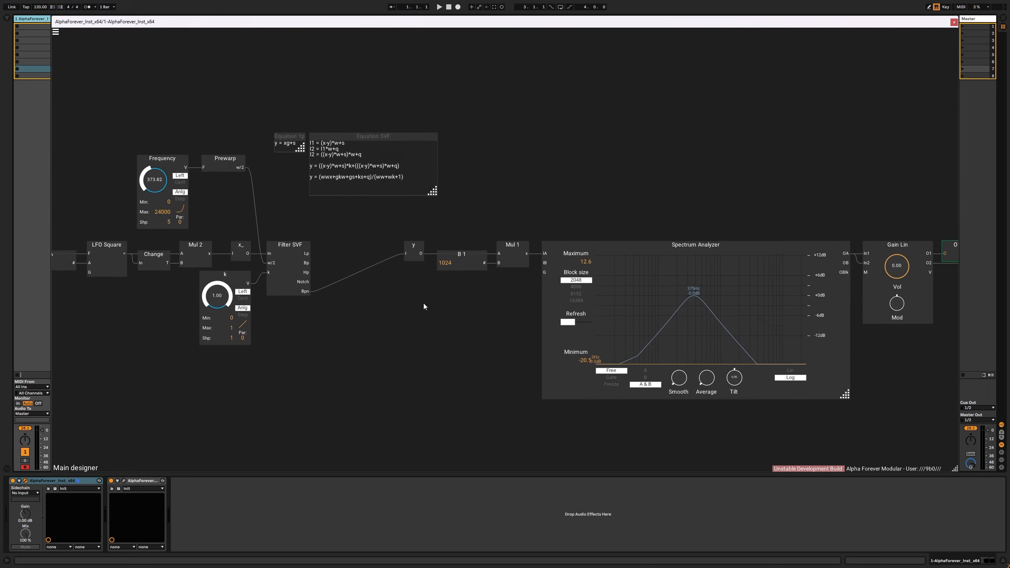
Set the k knob's maximum to 16 and Frequency to about 1382, and raise k to test the band-pass width.
mouse_move(230, 303)
mouse_down()
mouse_move(228, 372)
mouse_move(225, 264)
mouse_move(225, 296)
mouse_up()
click(231, 328)
text(16)
key(Return)
drag(154, 195, 155, 171)
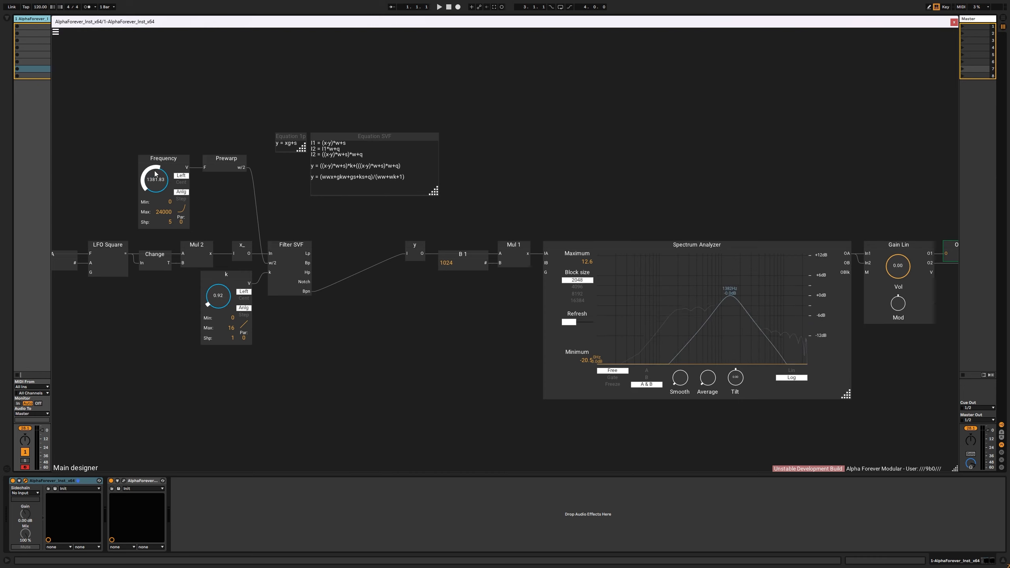
drag(218, 296, 223, 281)
Move the y block and the whole output chain, including the spectrum analyzer, closer to Filter SVF.
scroll(347, 318, down, 2)
drag(347, 318, 427, 324)
drag(427, 243, 958, 430)
drag(469, 282, 419, 299)
scroll(499, 361, up, 3)
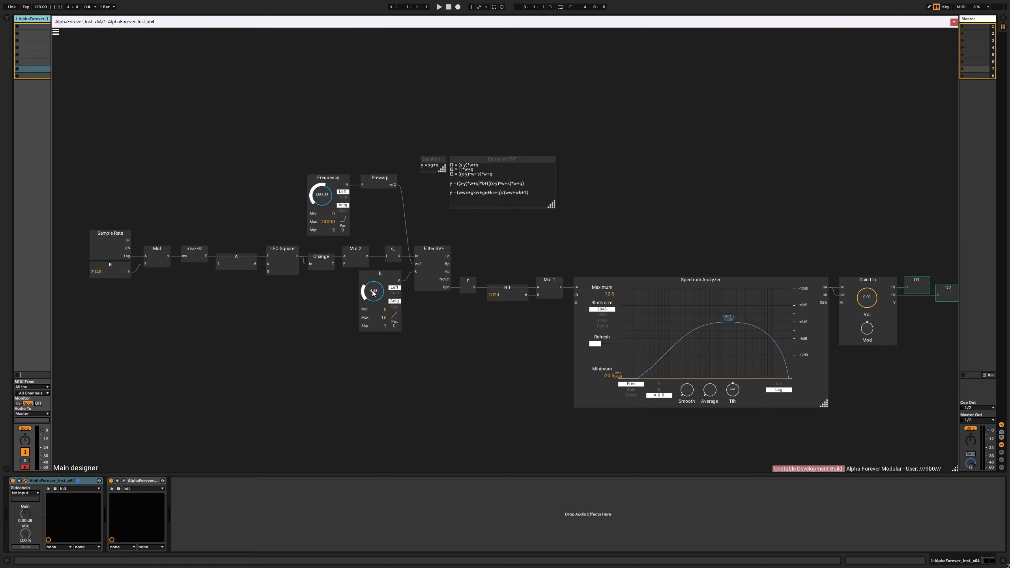
Sweep k and Frequency up and down to test the Bpn response, leaving k at about 1.2.
drag(374, 293, 377, 280)
mouse_move(317, 195)
mouse_down()
mouse_move(319, 147)
mouse_move(314, 190)
mouse_up()
mouse_move(370, 311)
mouse_down()
mouse_move(375, 262)
mouse_move(368, 325)
mouse_up()
mouse_move(327, 200)
mouse_down()
mouse_move(328, 179)
mouse_move(330, 212)
mouse_up()
drag(326, 201, 326, 193)
drag(373, 293, 371, 250)
mouse_move(329, 199)
mouse_down()
mouse_move(323, 162)
mouse_move(322, 207)
mouse_up()
scroll(477, 363, down, 2)
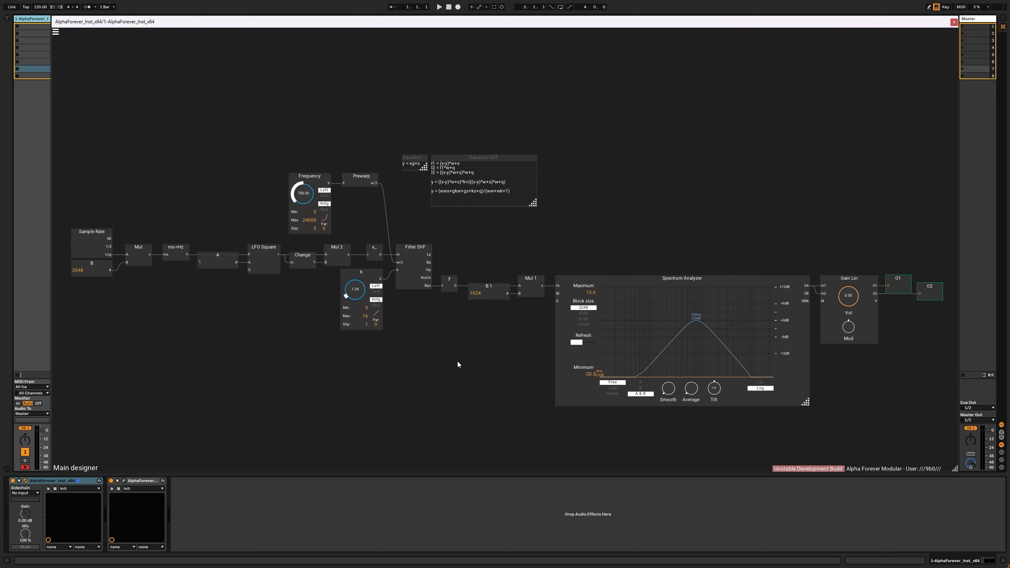